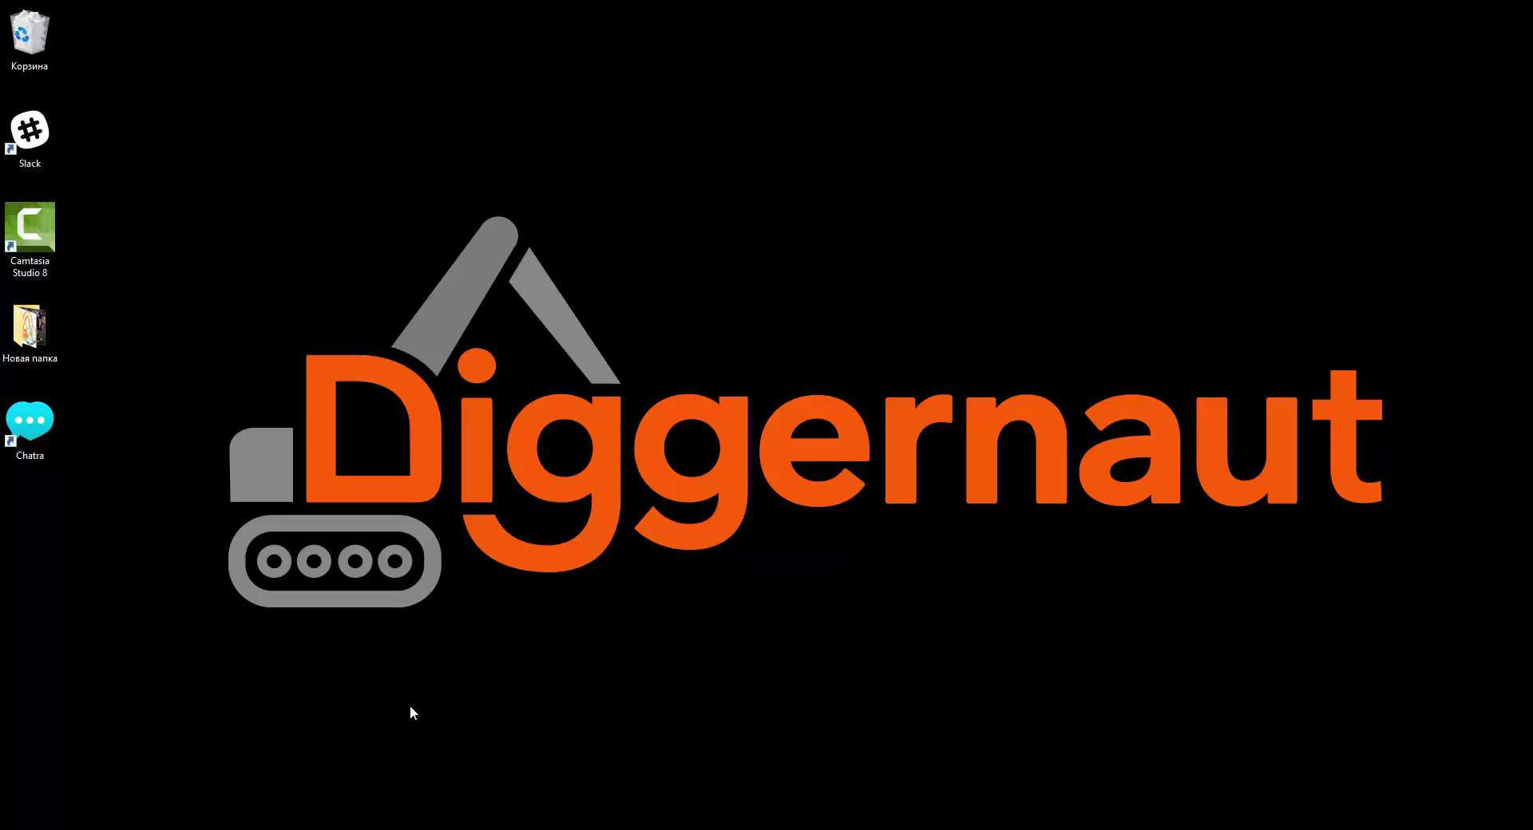
# Open Chrome and load the diggernaut.com/sandbox Activities List page from the 'diggernaut.com' address suggestion.
pyautogui.click(218, 827)
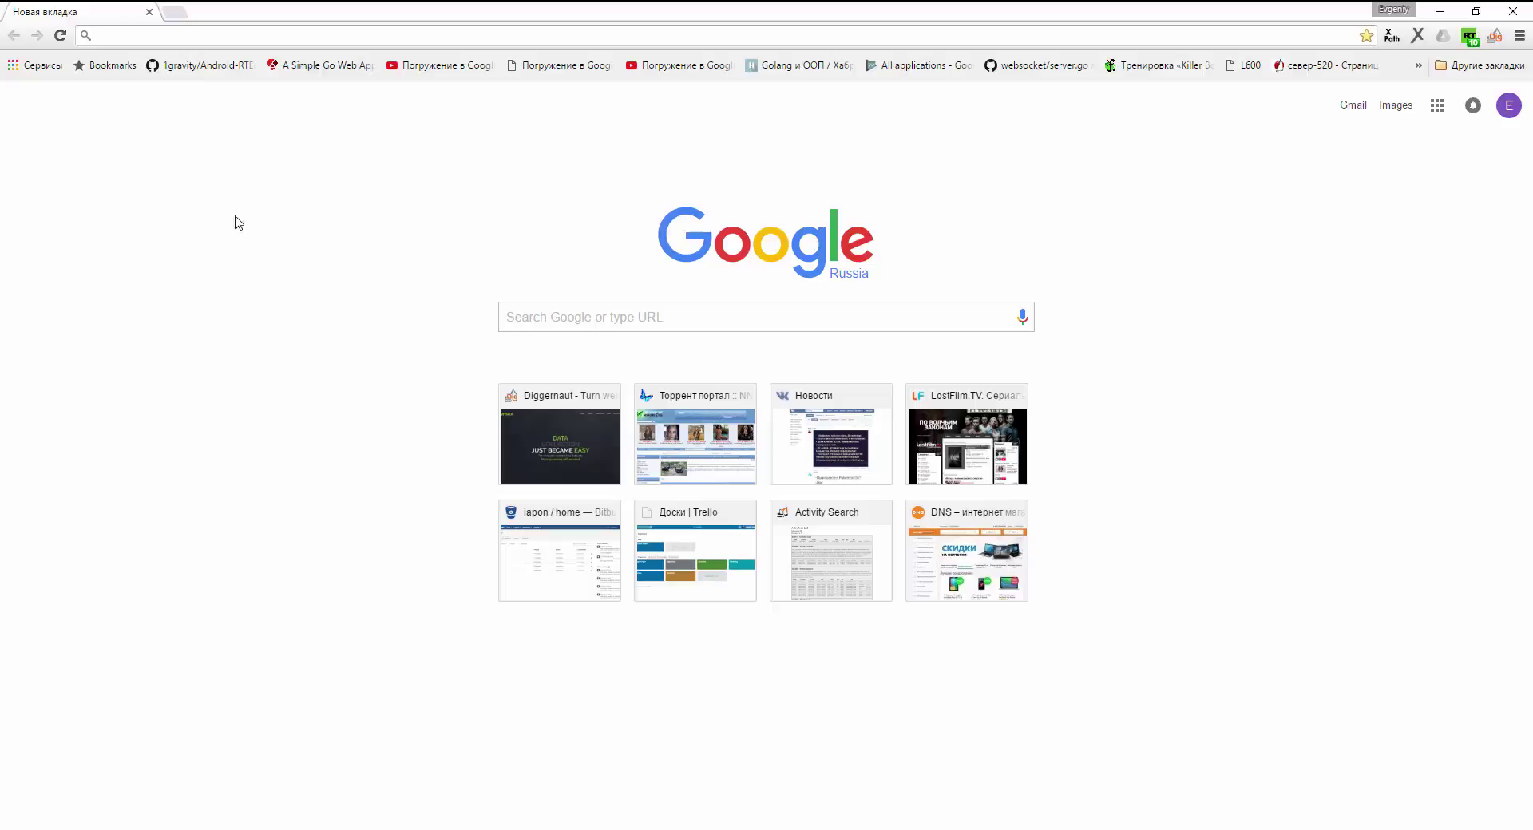
pyautogui.click(230, 39)
pyautogui.write('diggernaut.com')
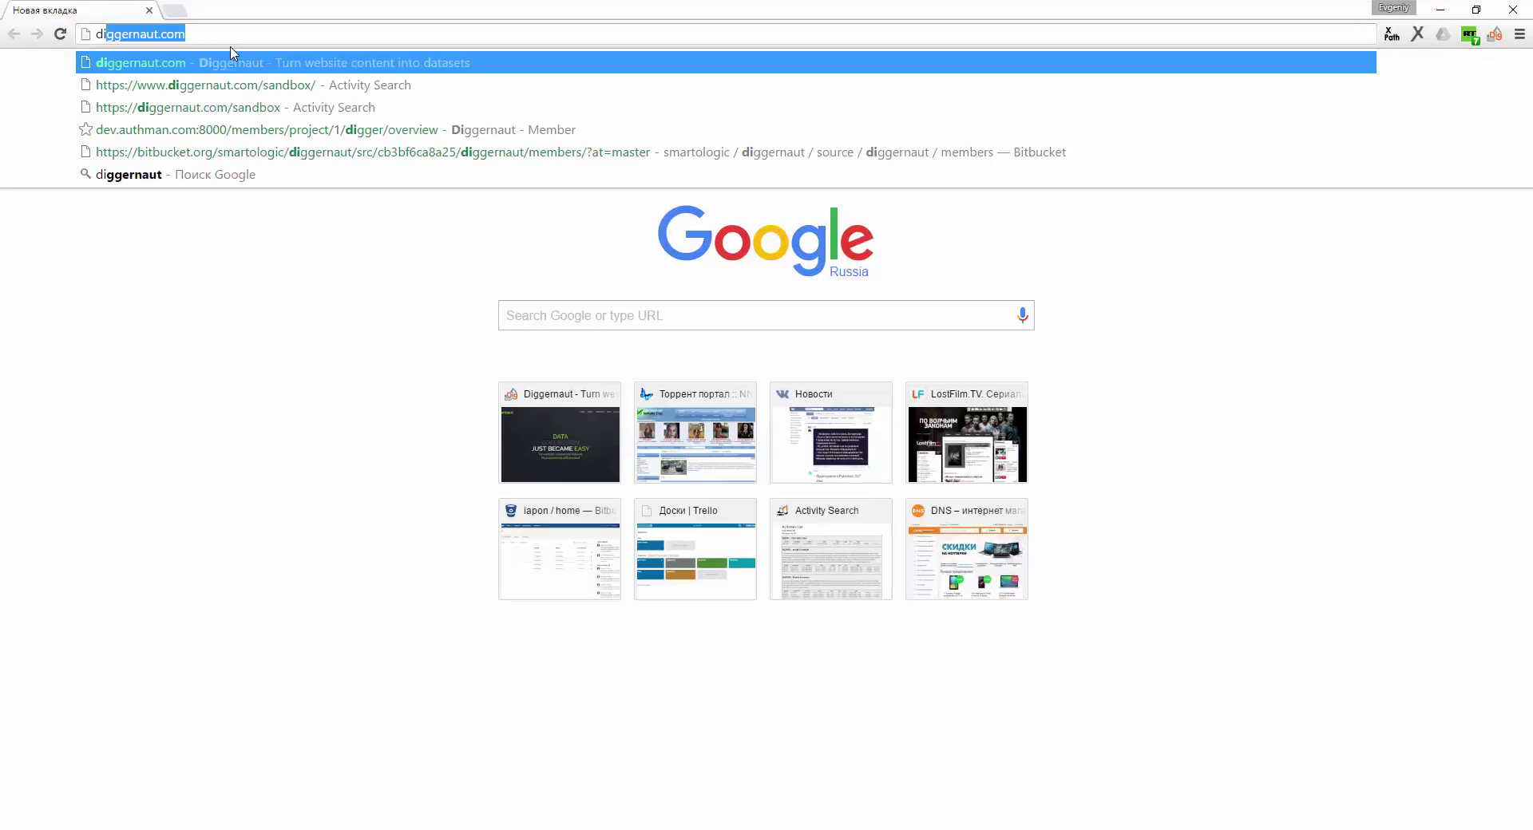
pyautogui.press('Down')
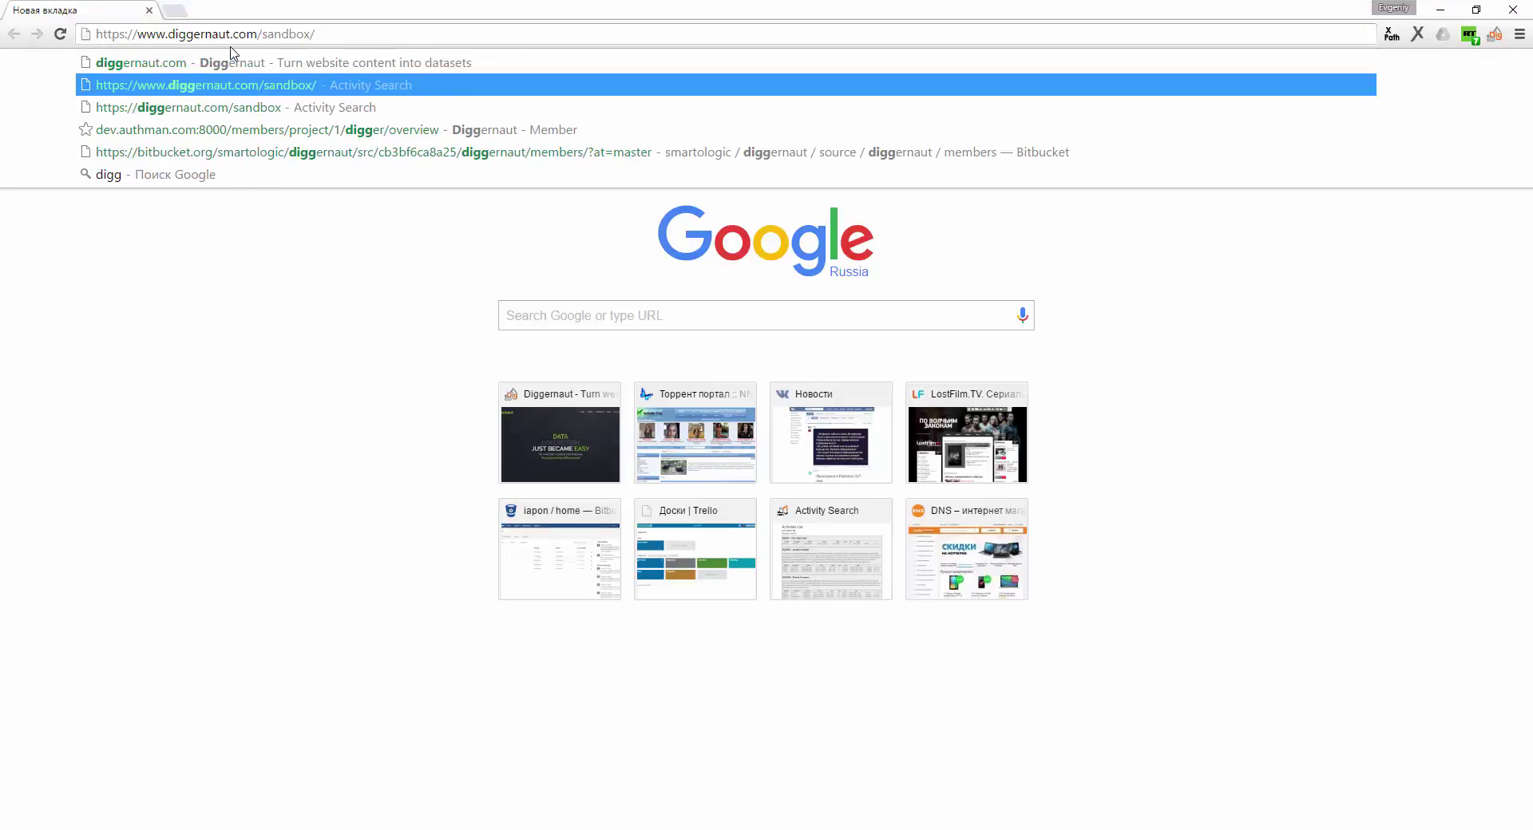
pyautogui.press('Return')
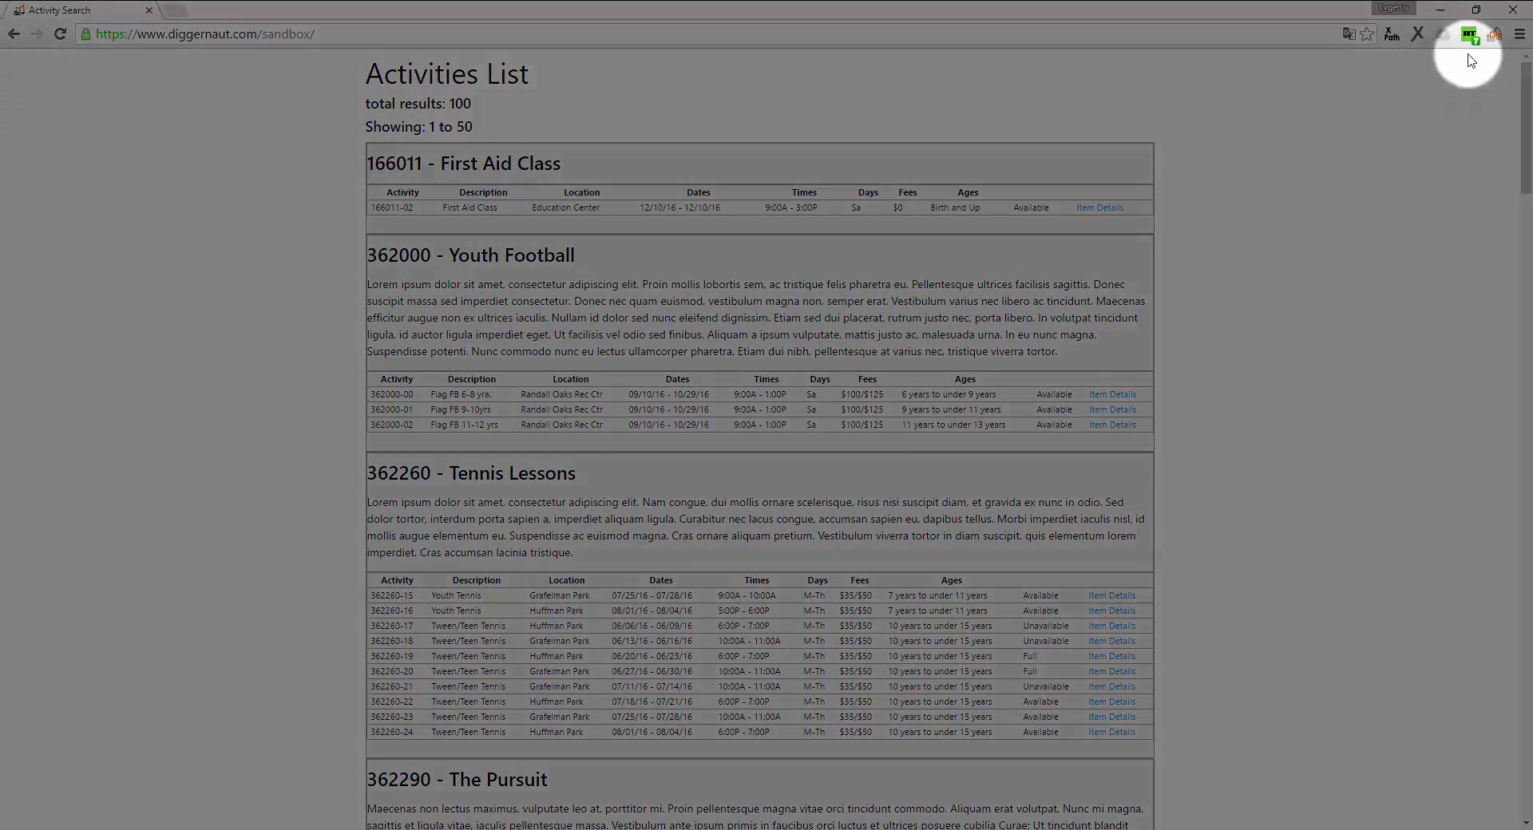
# Start the Diggernaut Excavator on the sandbox page from the extension icon.
pyautogui.click(1492, 35)
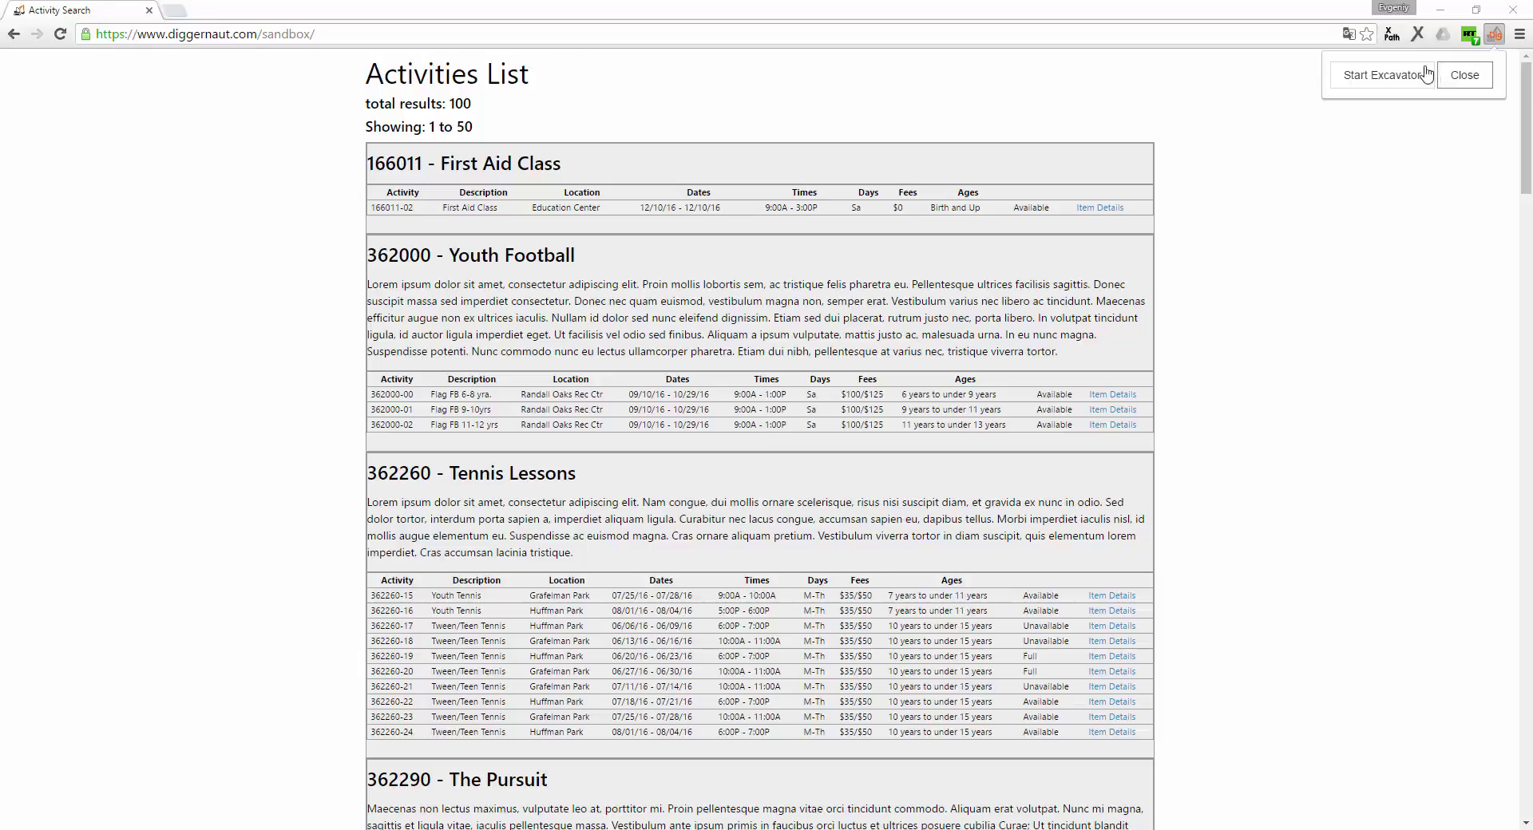
pyautogui.click(1379, 80)
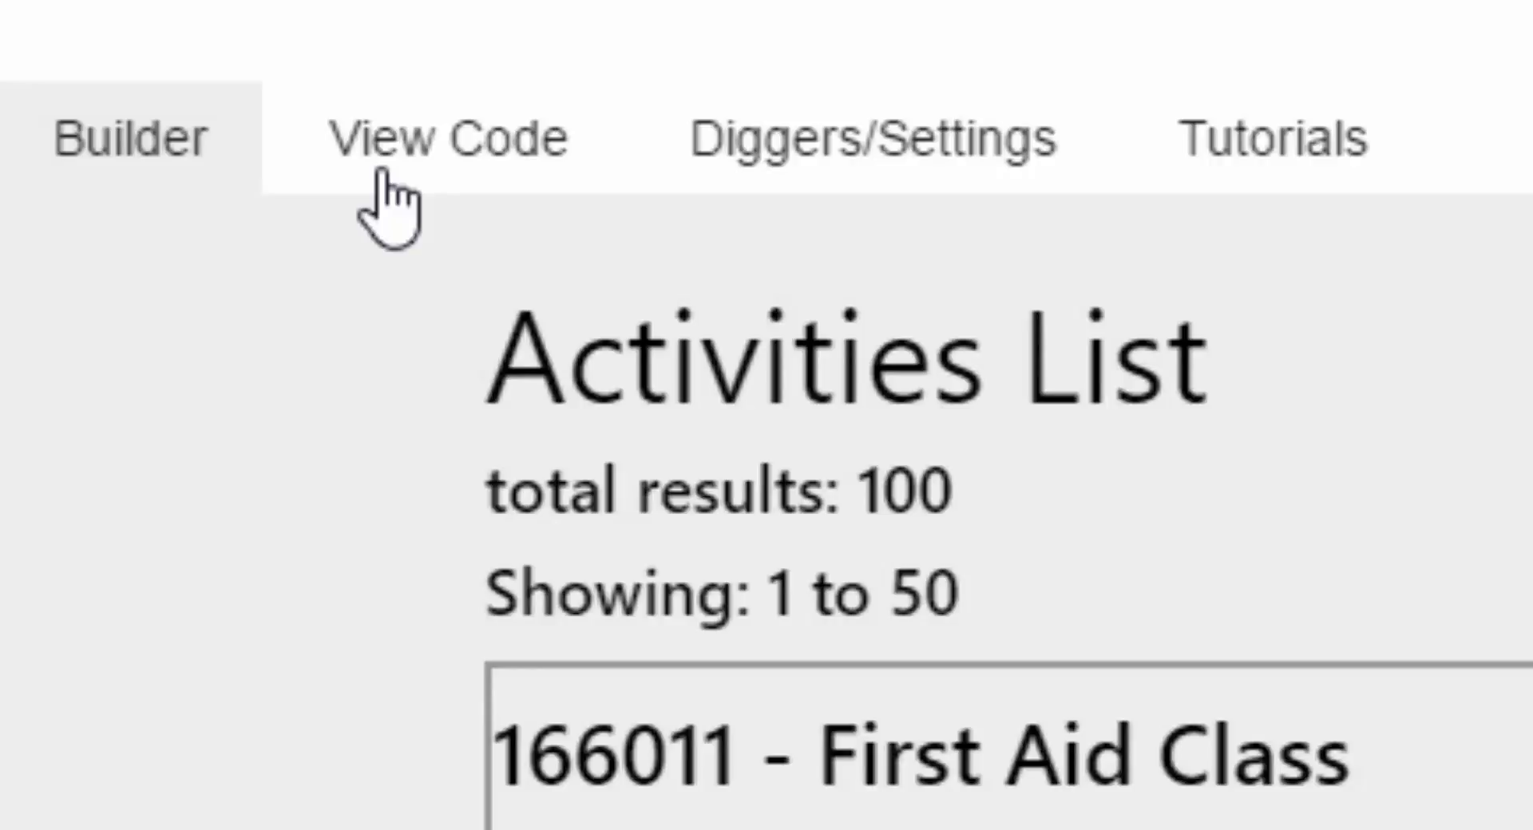
pyautogui.click(381, 172)
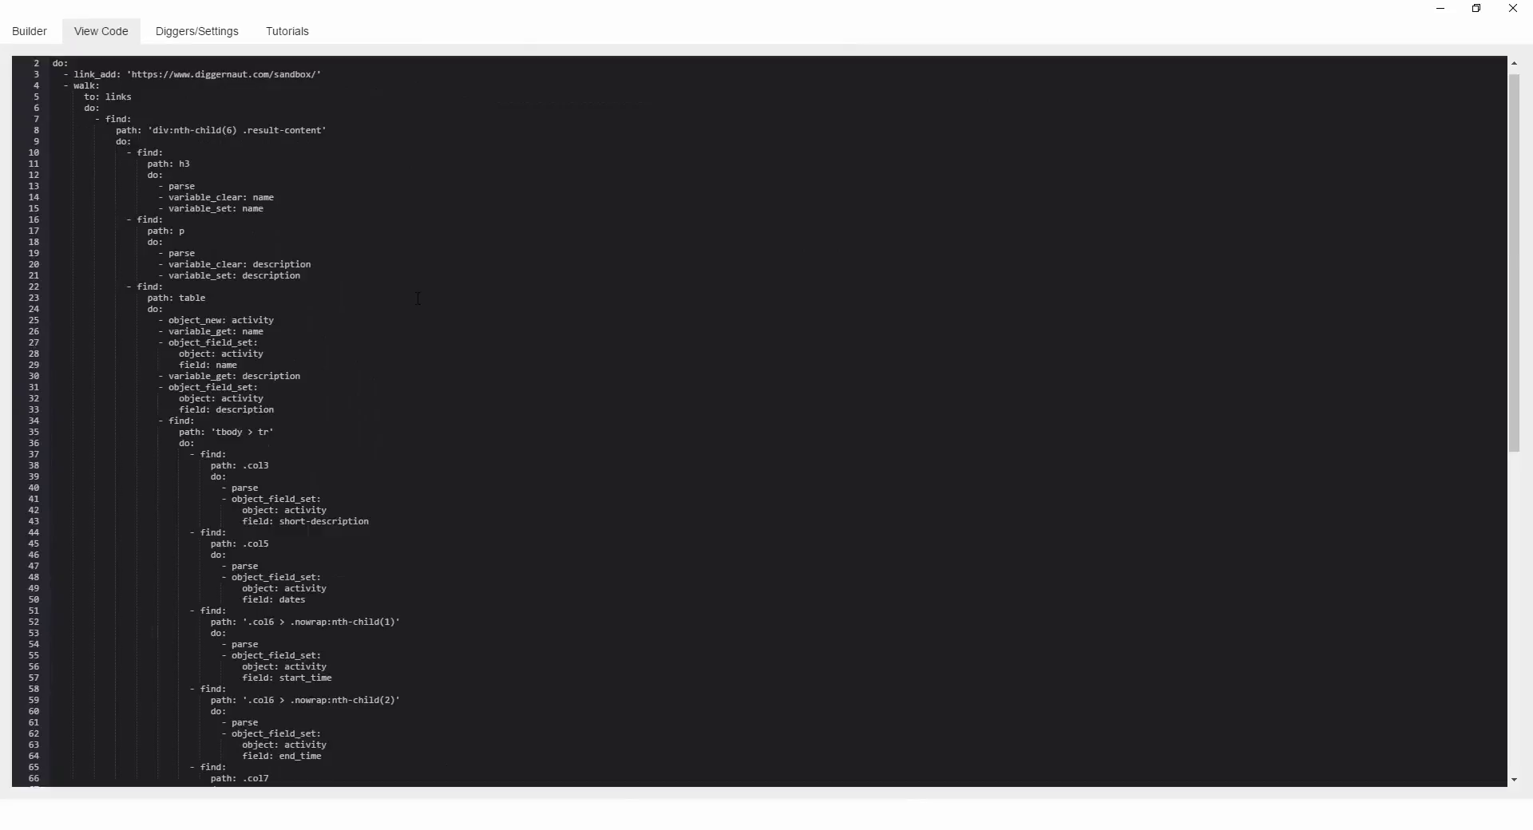
pyautogui.scroll(-9, 417, 297)
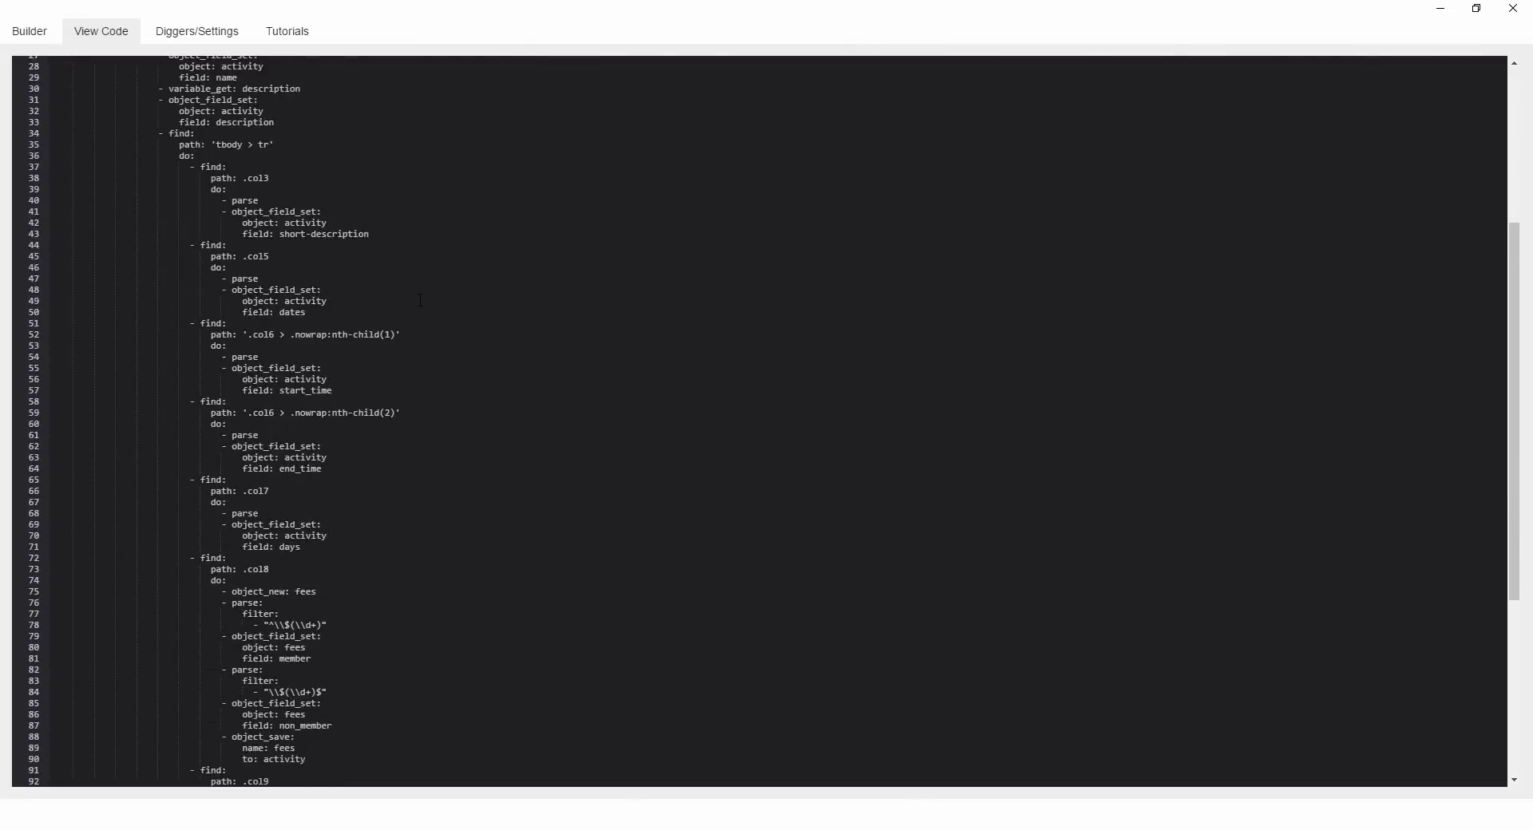
pyautogui.scroll(-10, 421, 299)
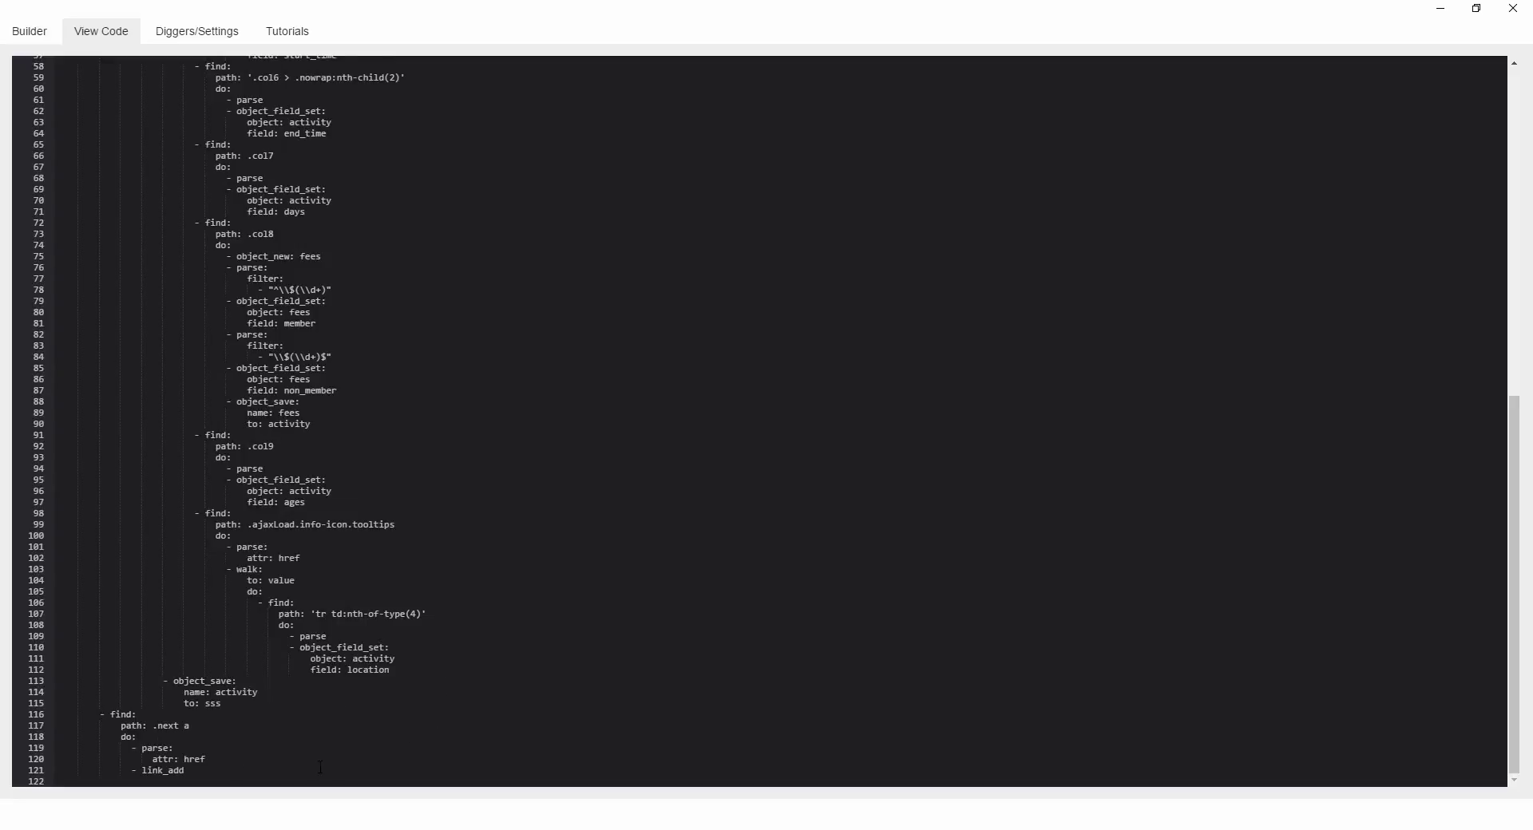
pyautogui.moveTo(320, 767)
pyautogui.mouseDown()
pyautogui.moveTo(304, 770)
pyautogui.moveTo(335, 304)
pyautogui.moveTo(469, 4)
pyautogui.moveTo(383, 8)
pyautogui.mouseUp()
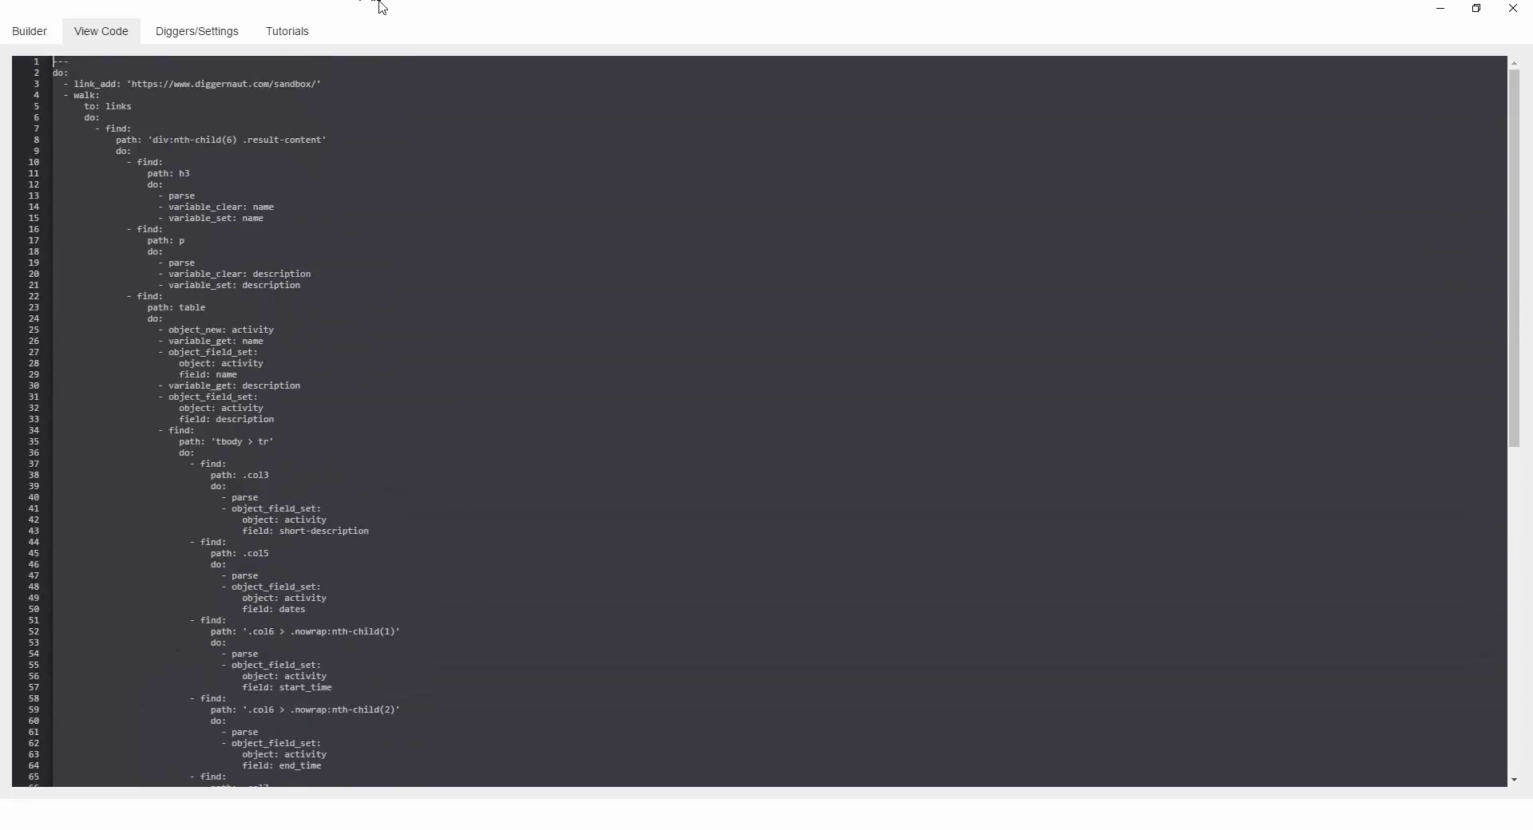
pyautogui.rightClick(244, 157)
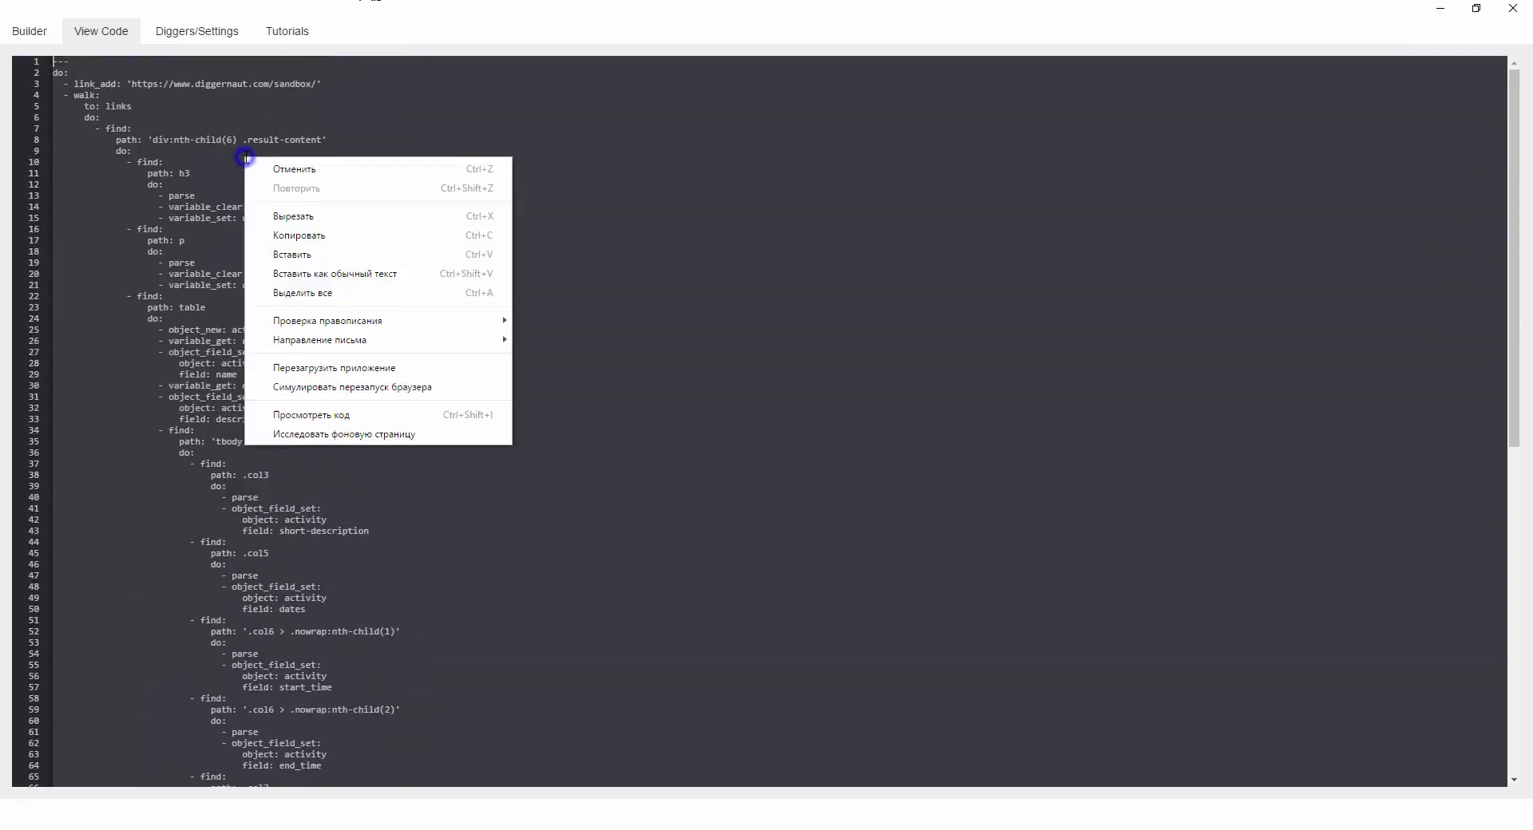
pyautogui.click(295, 236)
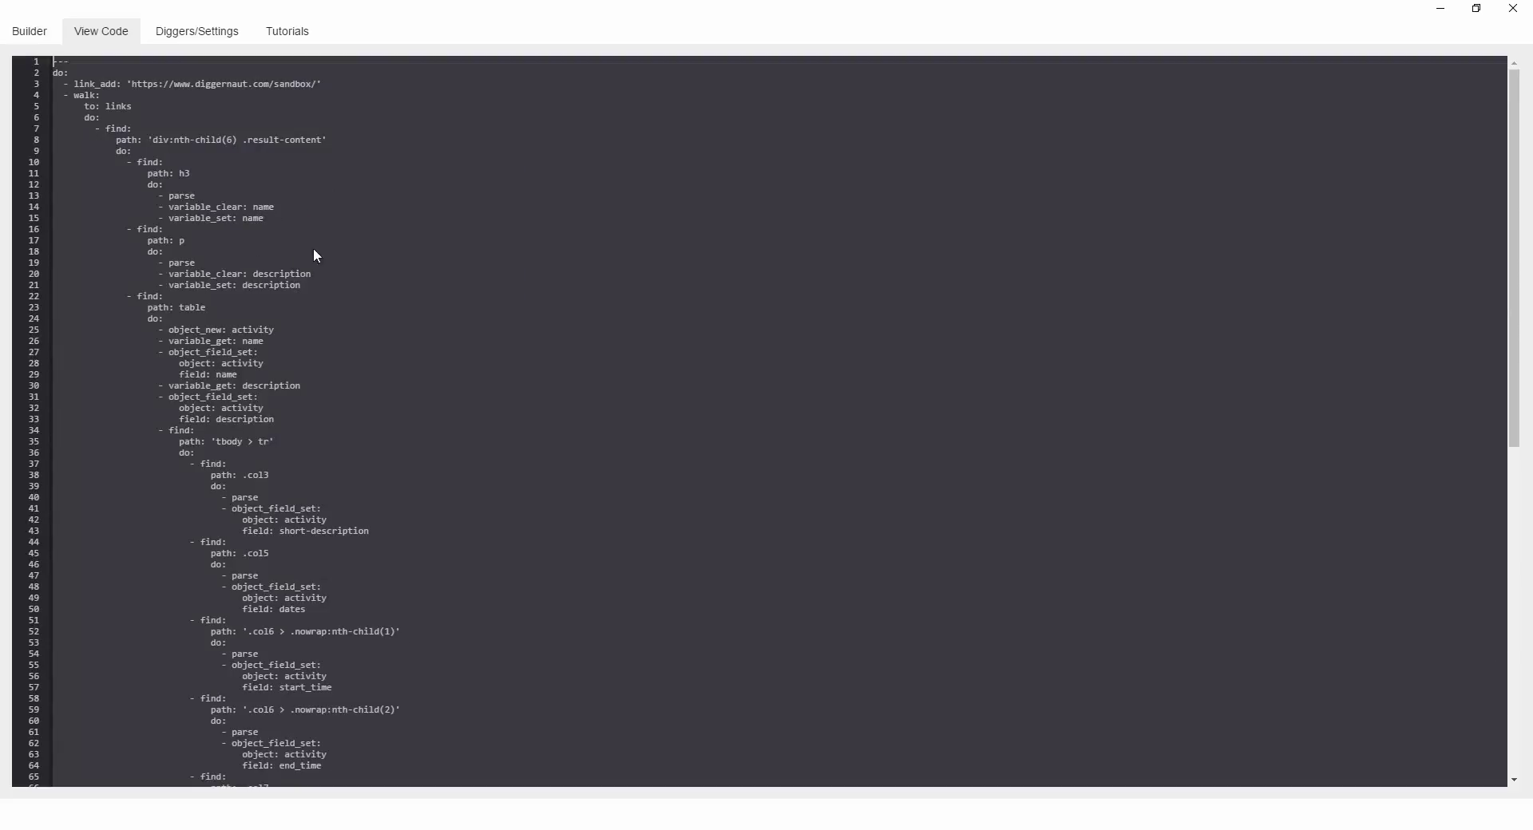
pyautogui.click(318, 231)
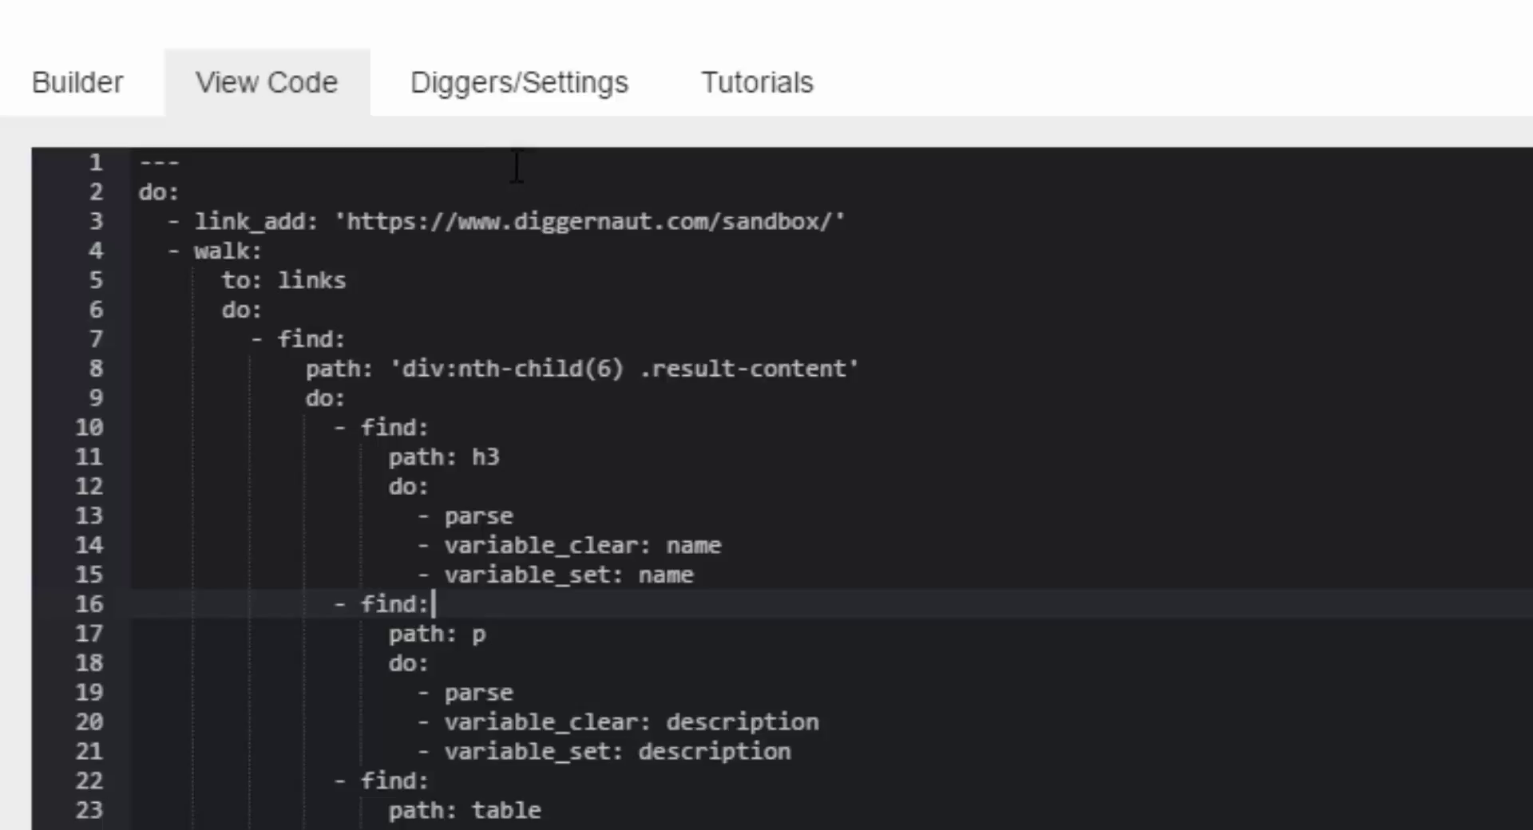
# In Diggers/Settings, enter the API key, reveal it and save it.
pyautogui.click(489, 94)
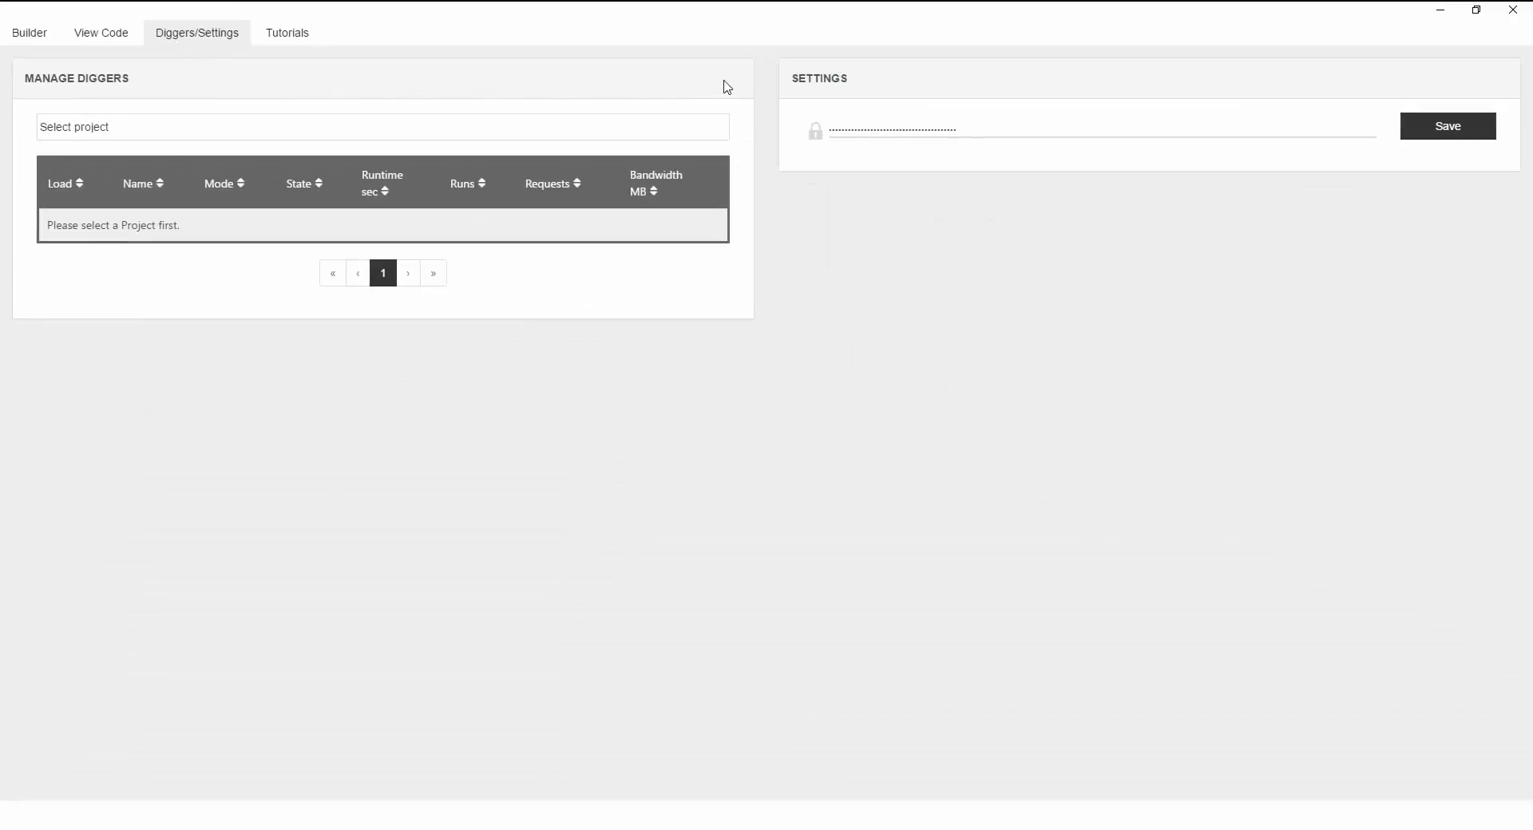
pyautogui.click(963, 128)
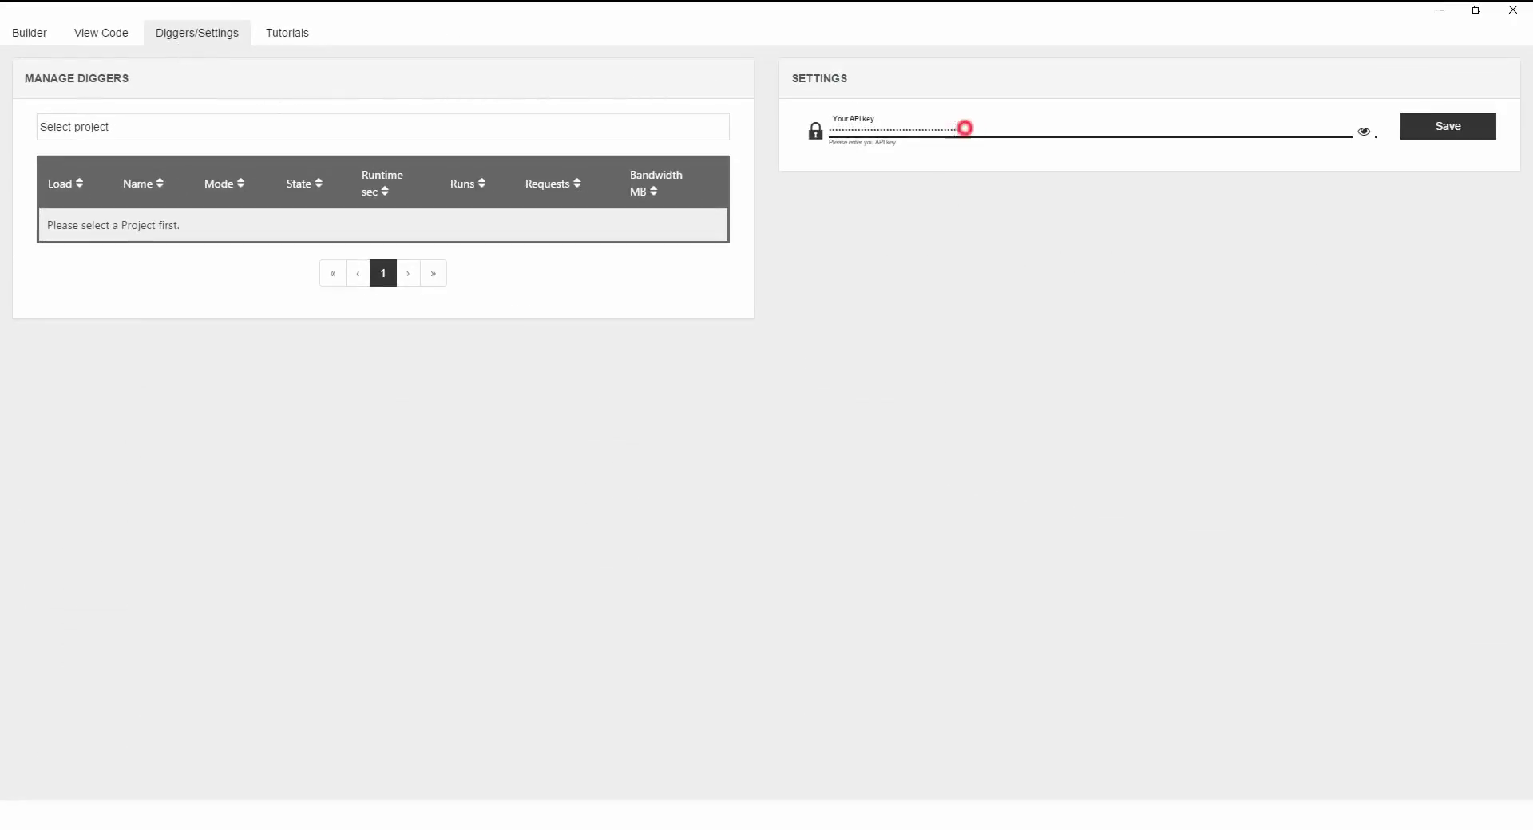
pyautogui.moveTo(963, 127); pyautogui.dragTo(826, 142)
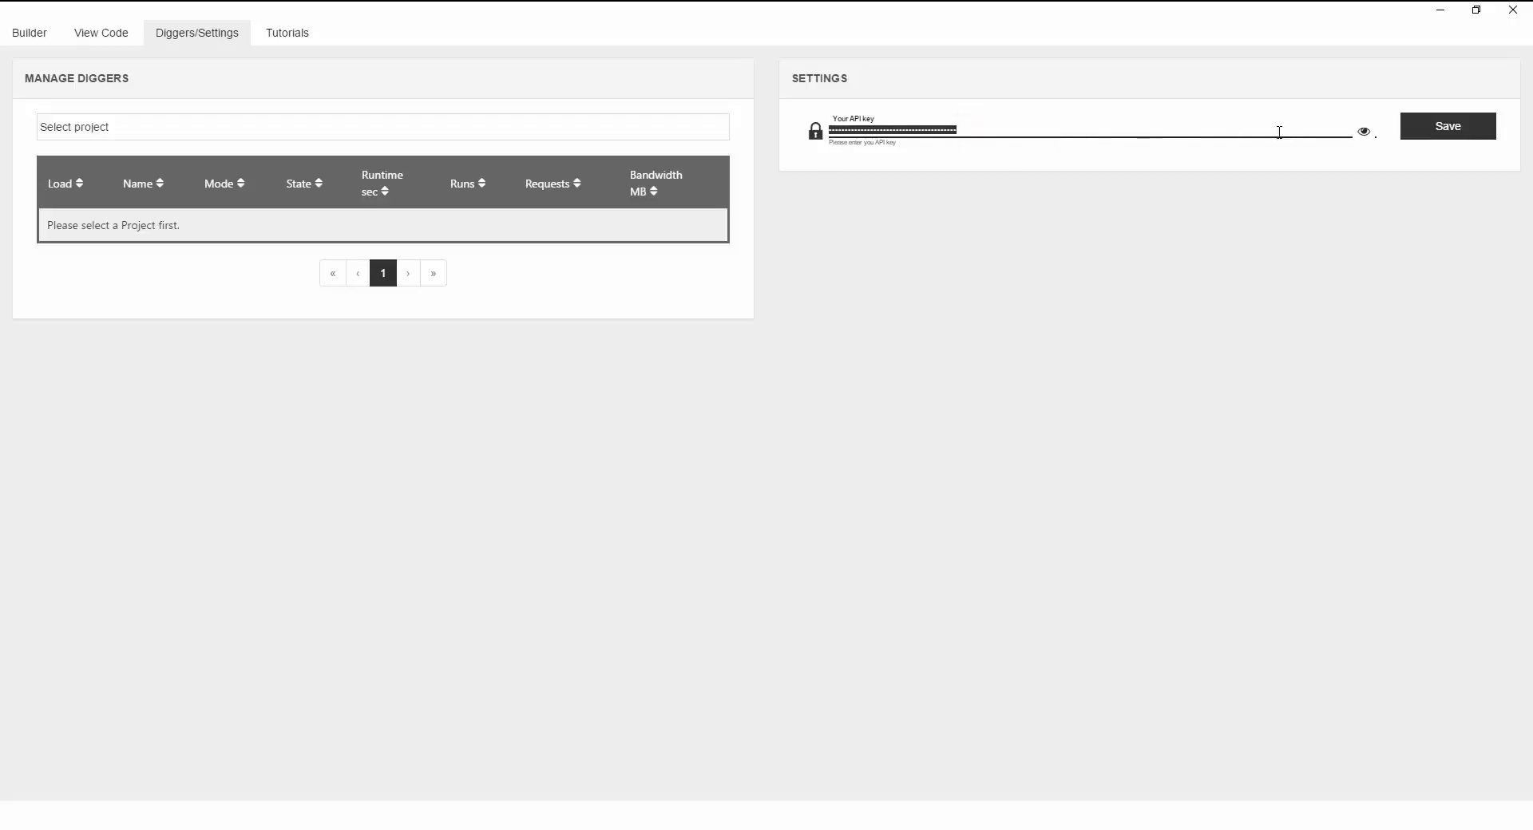
pyautogui.click(1364, 135)
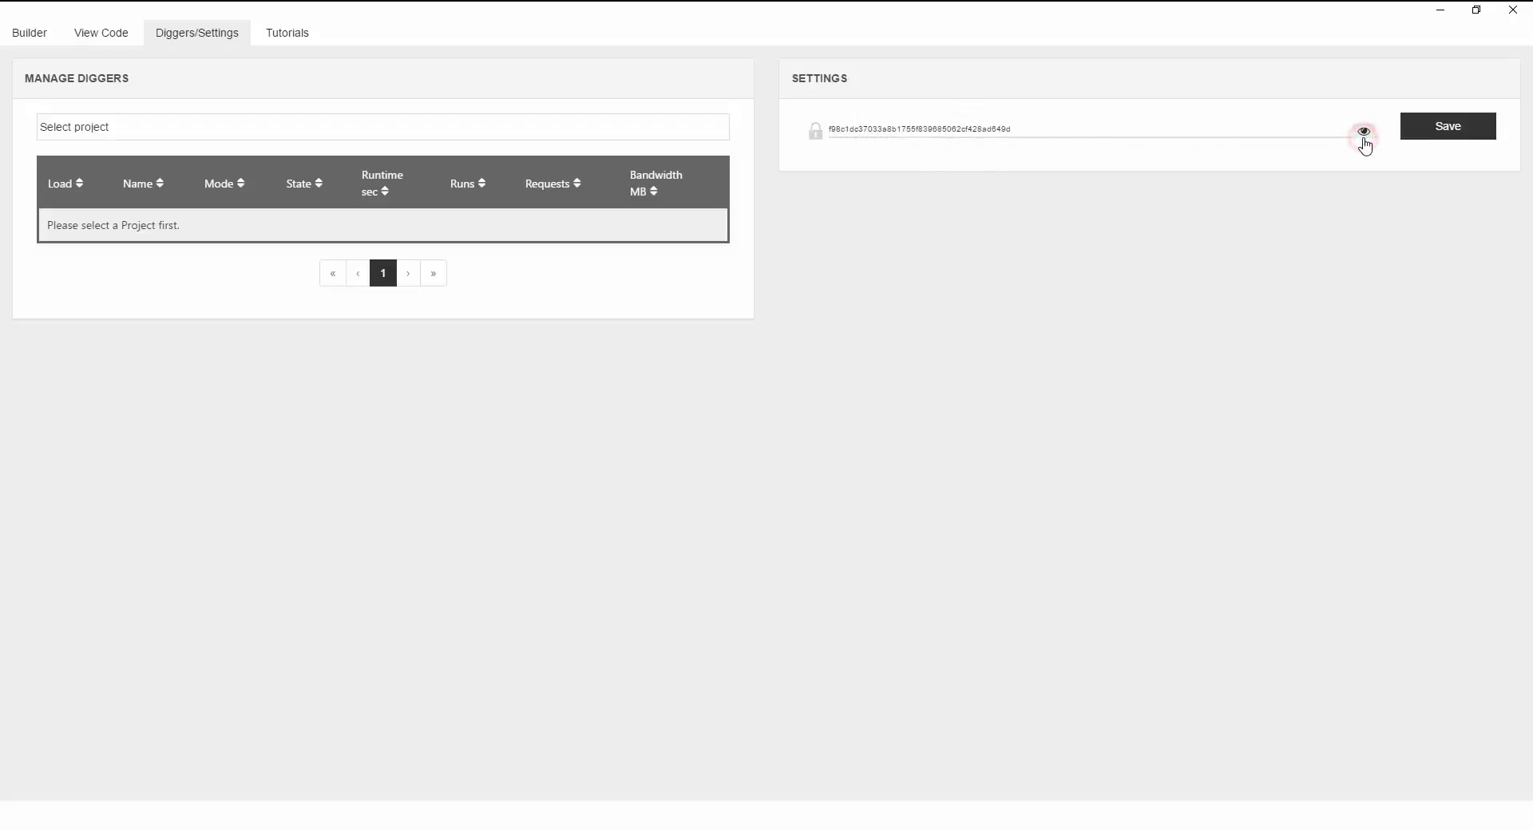
pyautogui.click(1421, 137)
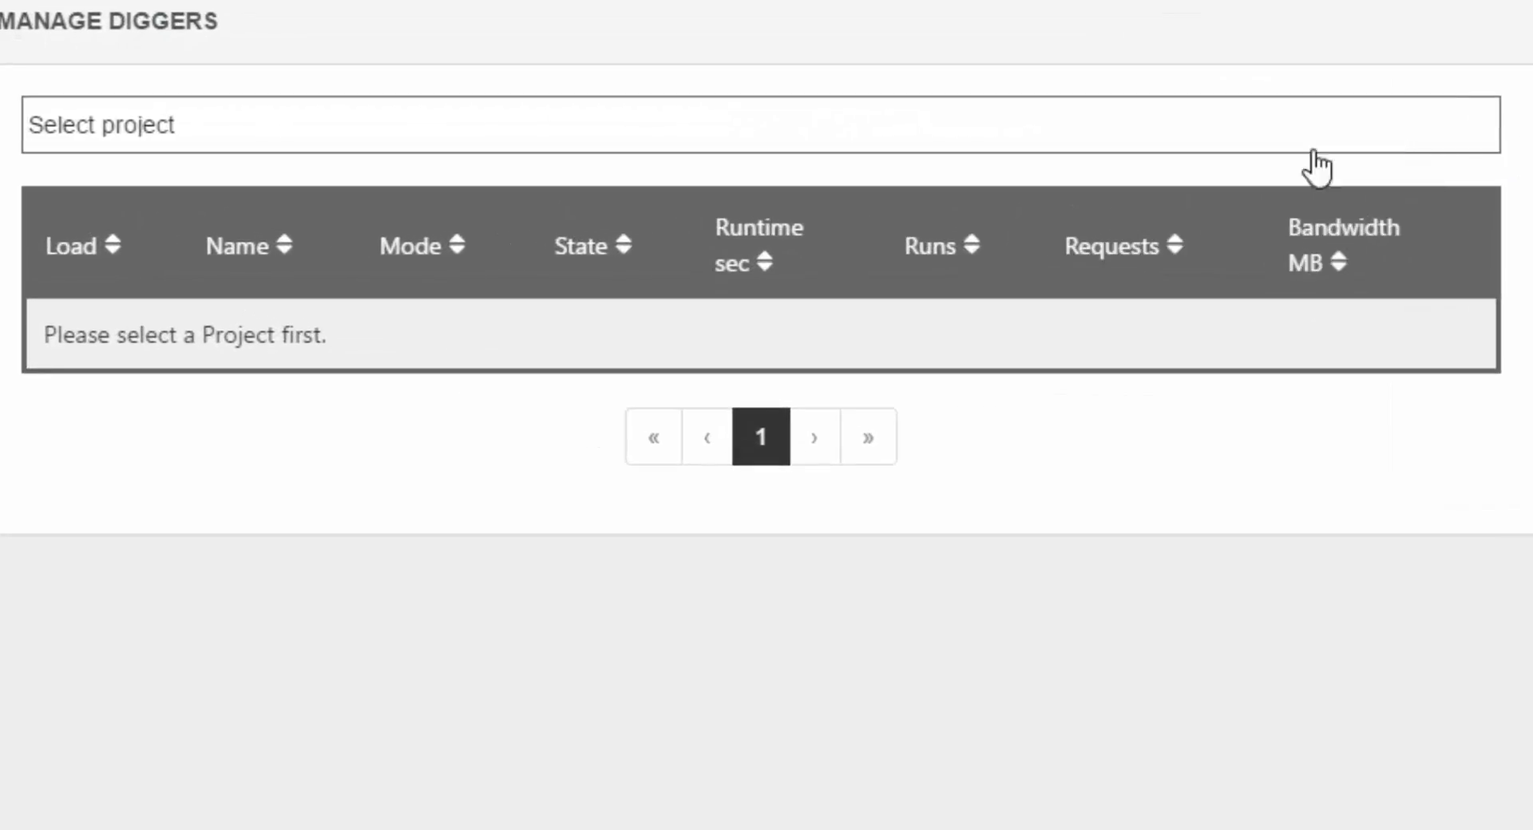
# Select the Test project and load Diggernaut_test's config, confirming the replacement.
pyautogui.click(548, 130)
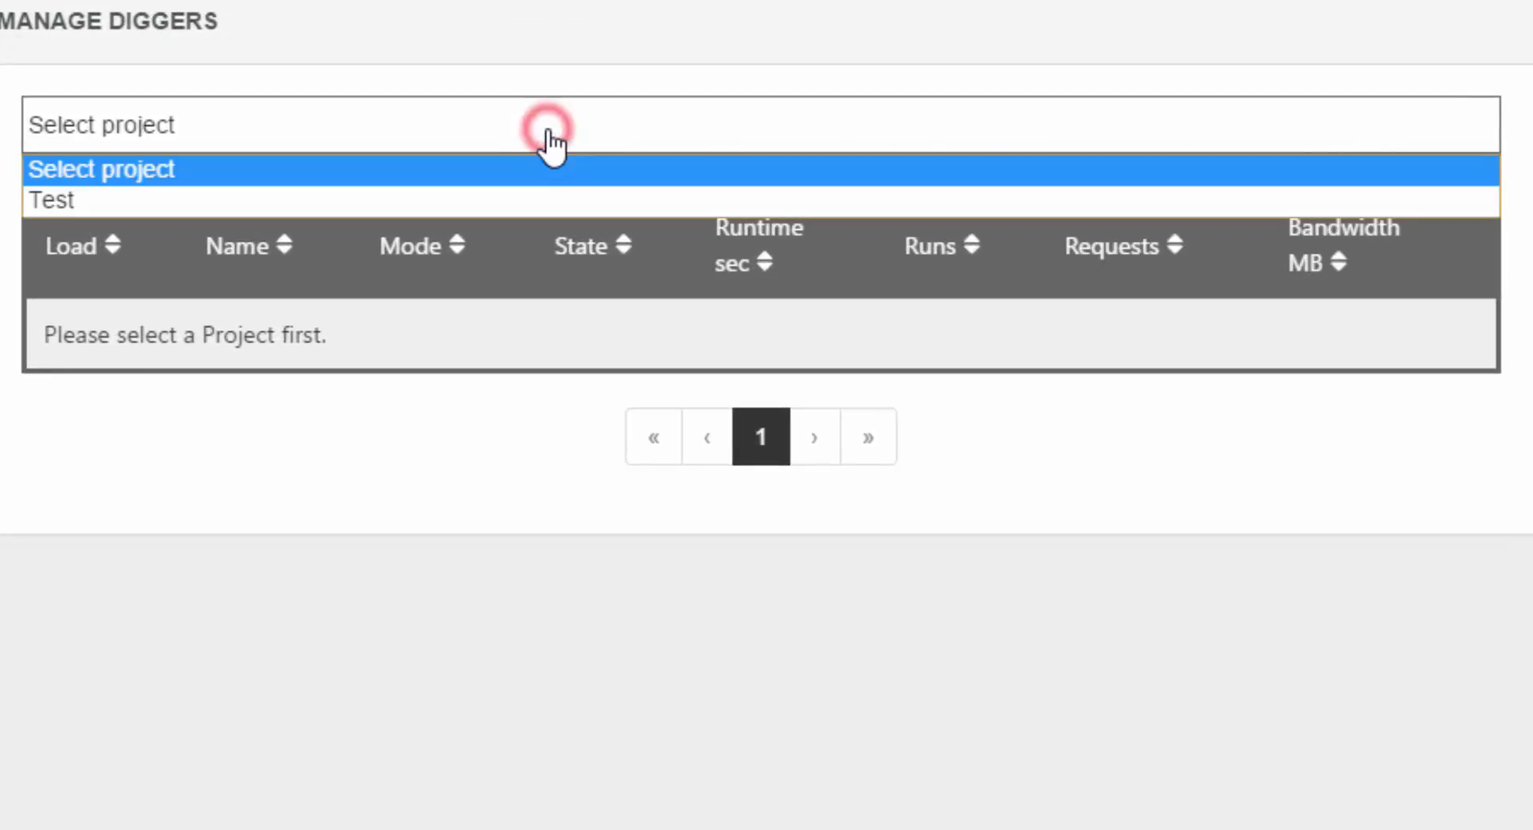
pyautogui.click(448, 204)
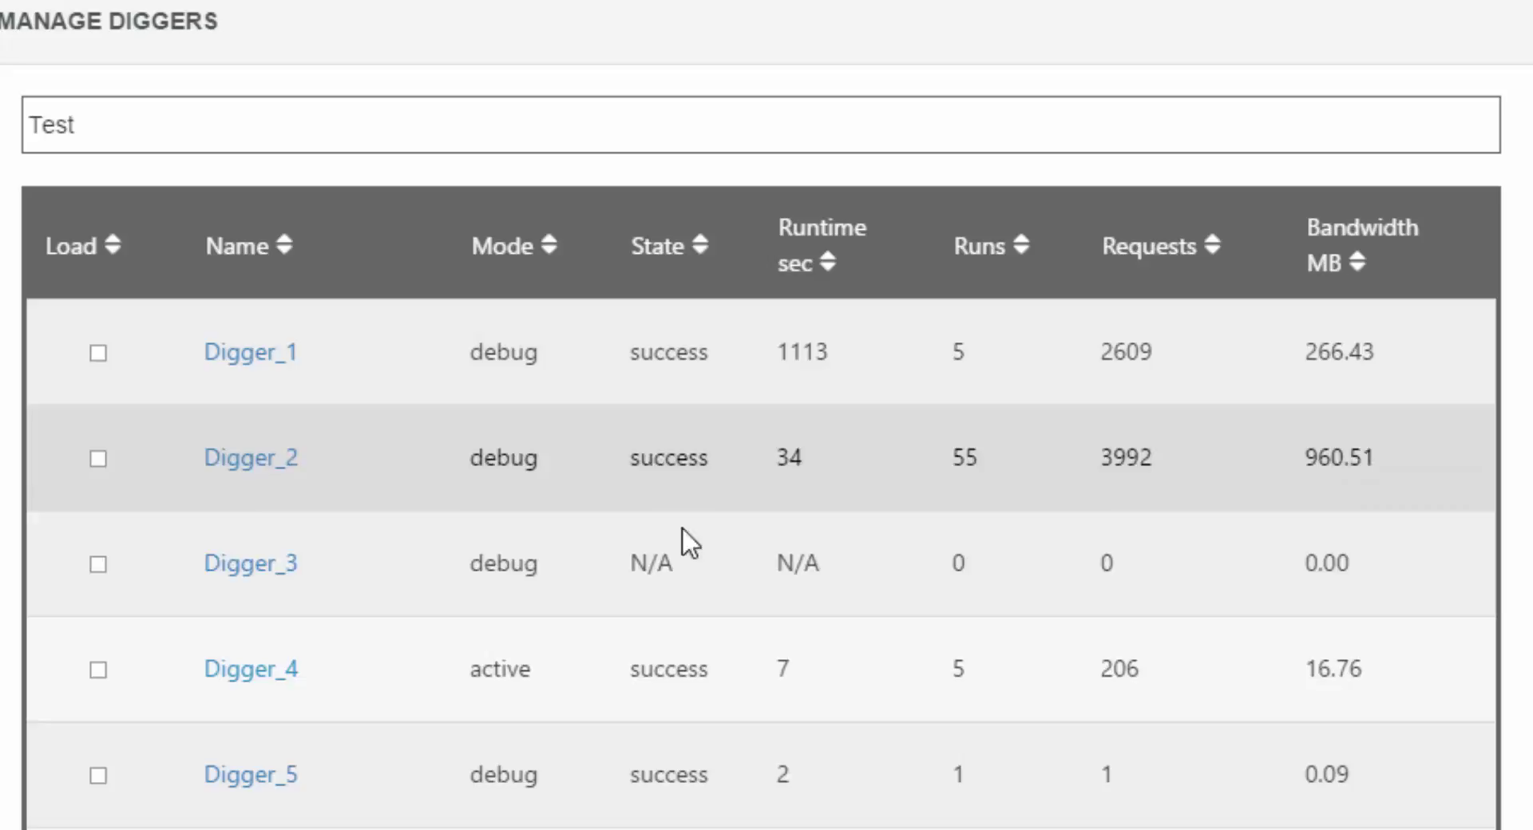
pyautogui.scroll(-2, 94, 750)
pyautogui.scroll(-3, 95, 679)
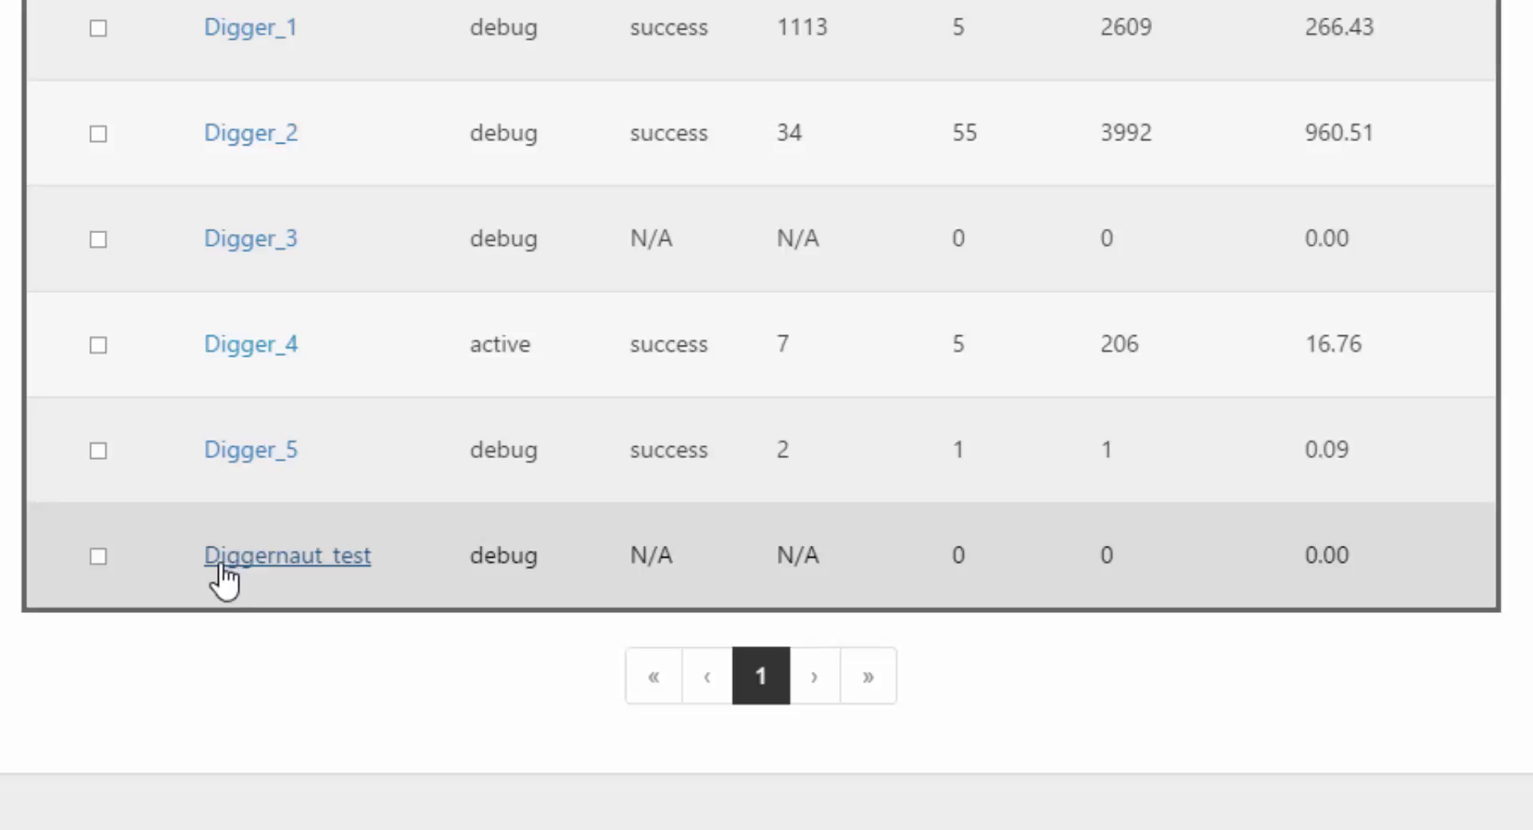
pyautogui.click(102, 555)
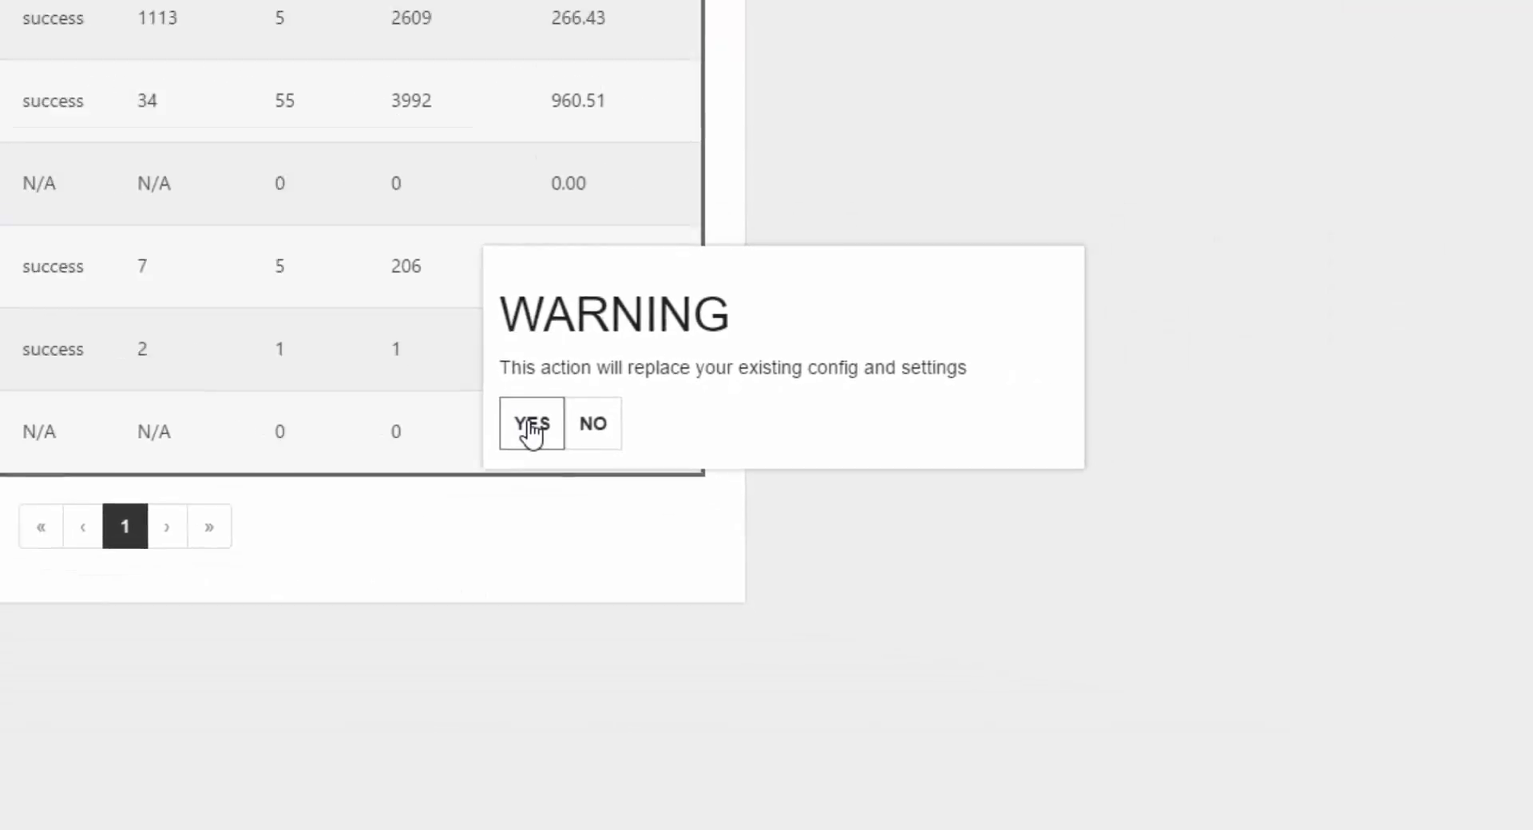
pyautogui.click(503, 411)
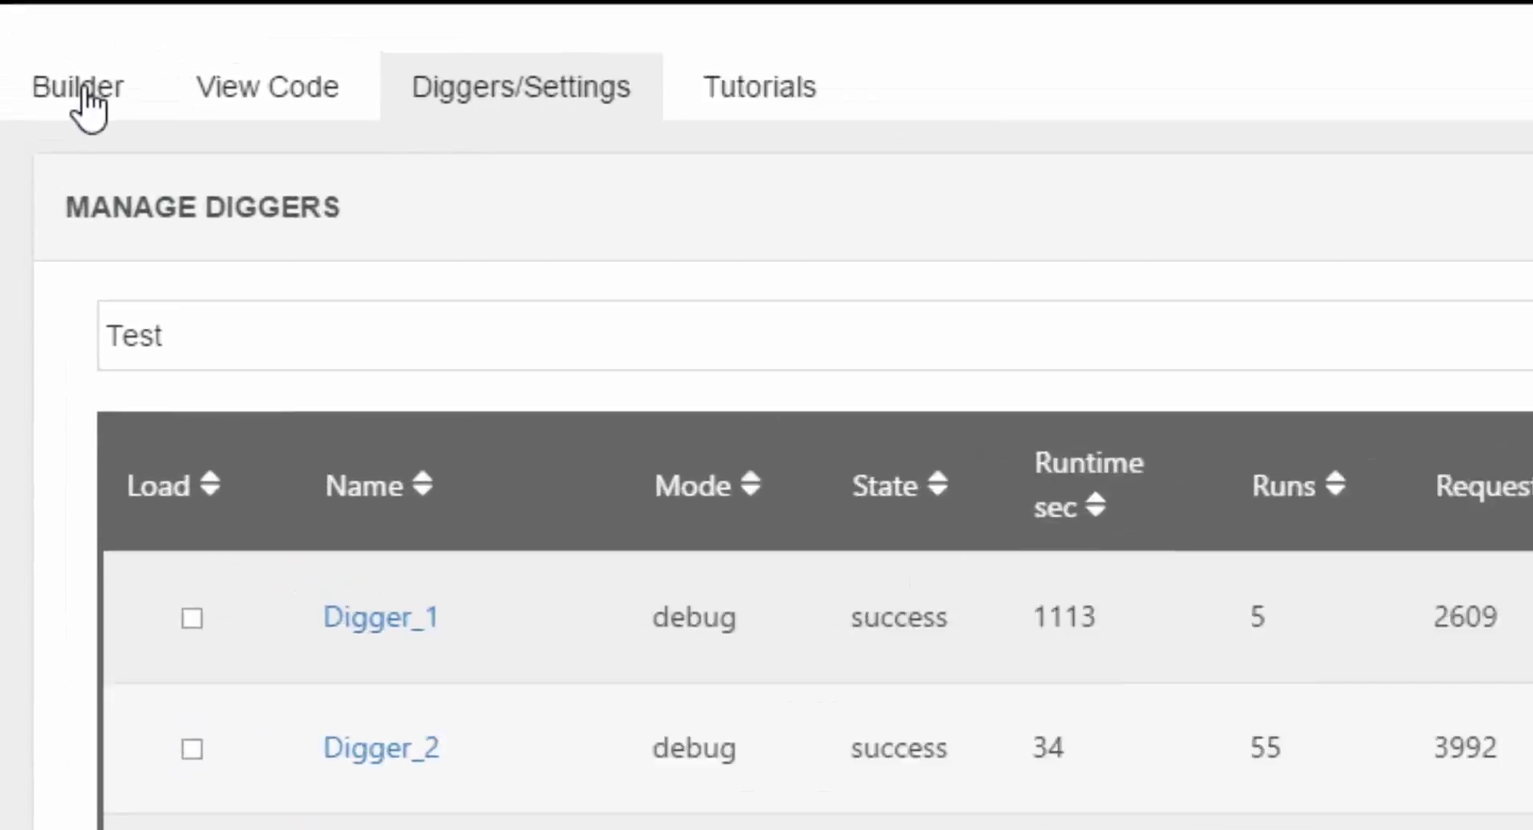
pyautogui.click(50, 55)
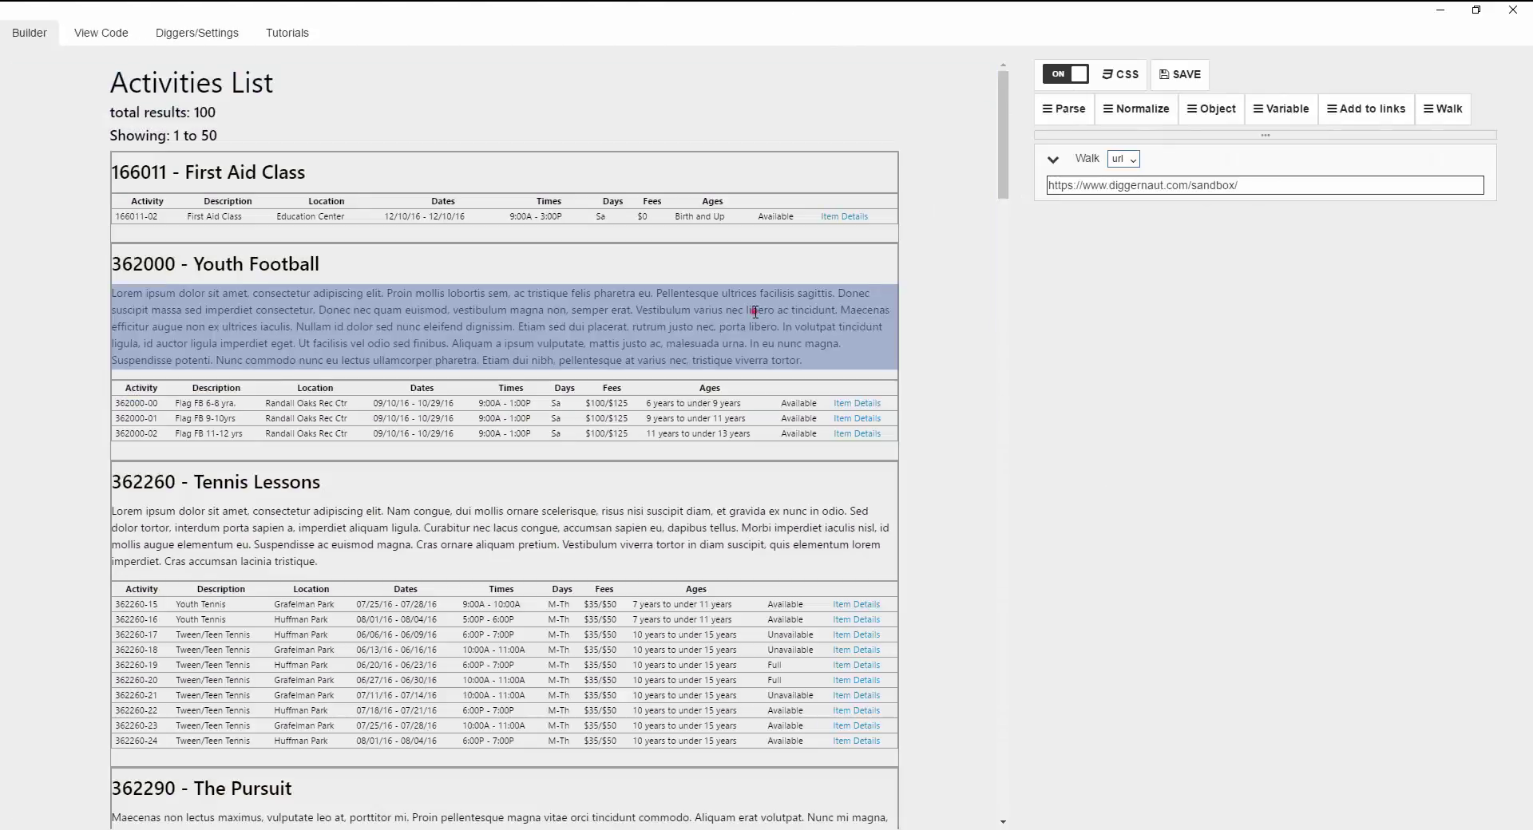
pyautogui.click(755, 311)
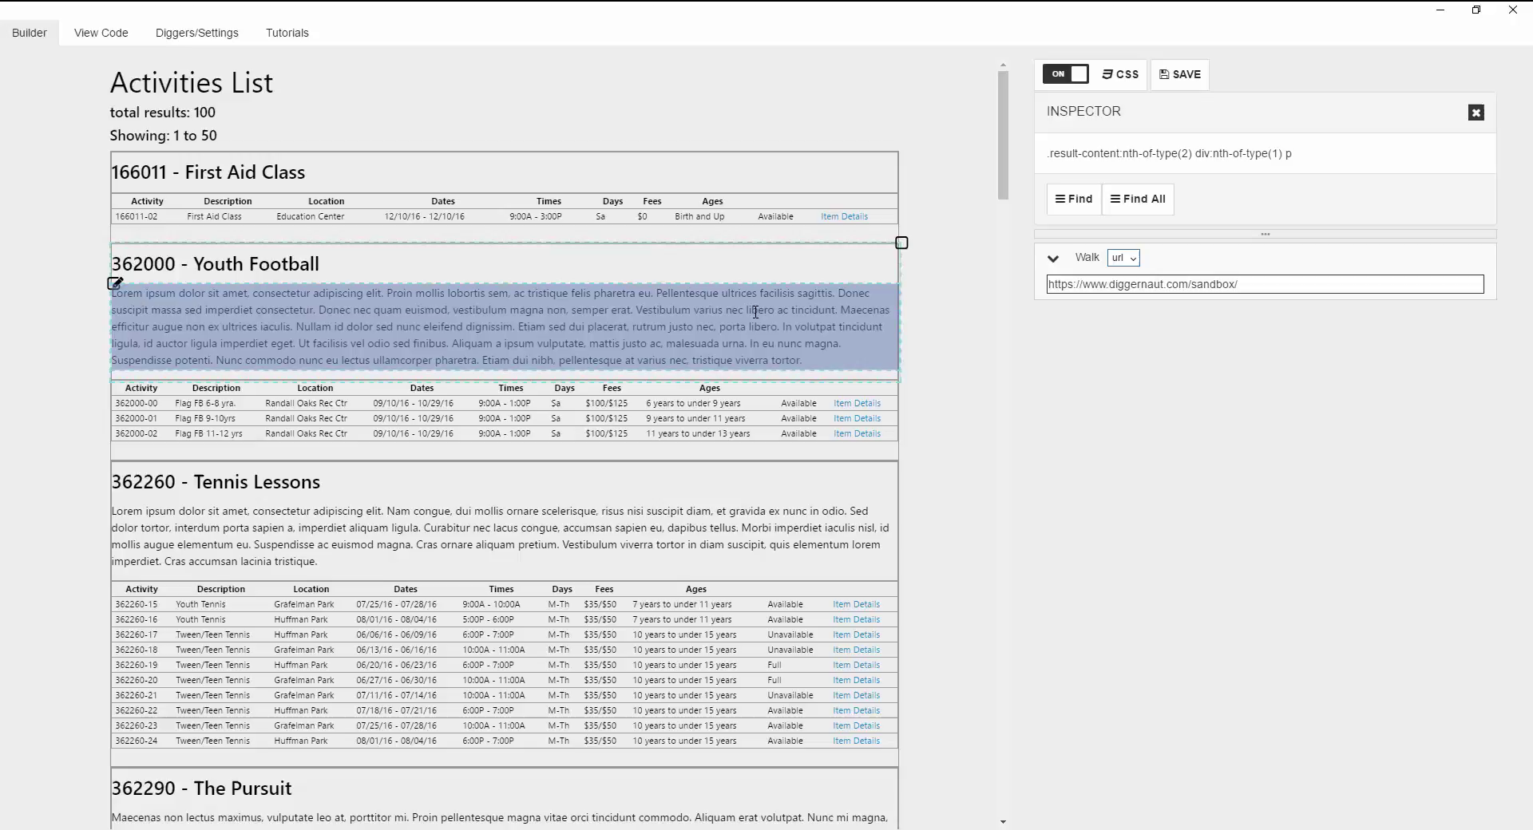
pyautogui.click(870, 269)
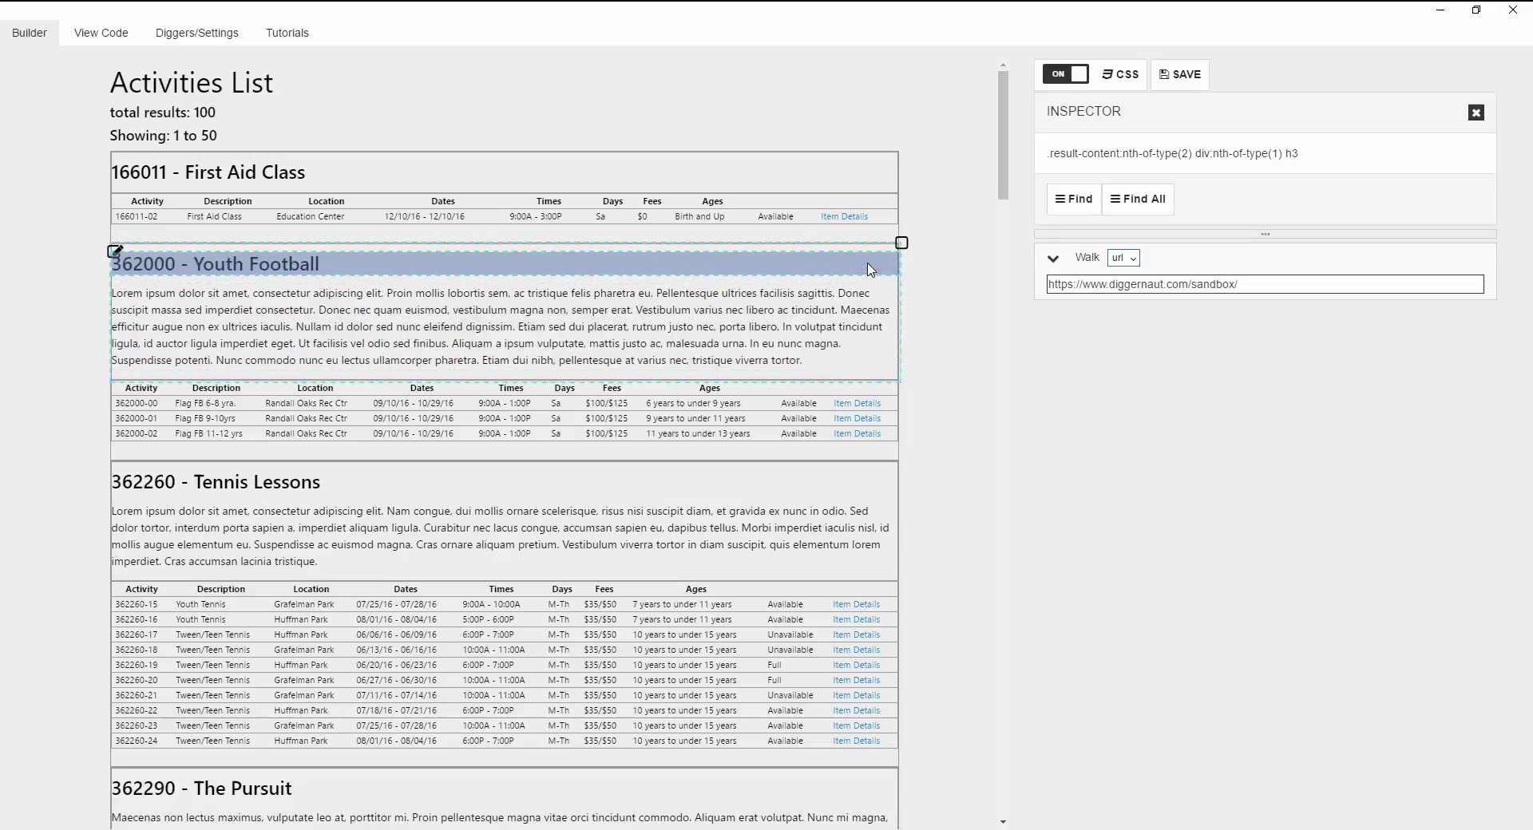
pyautogui.click(900, 244)
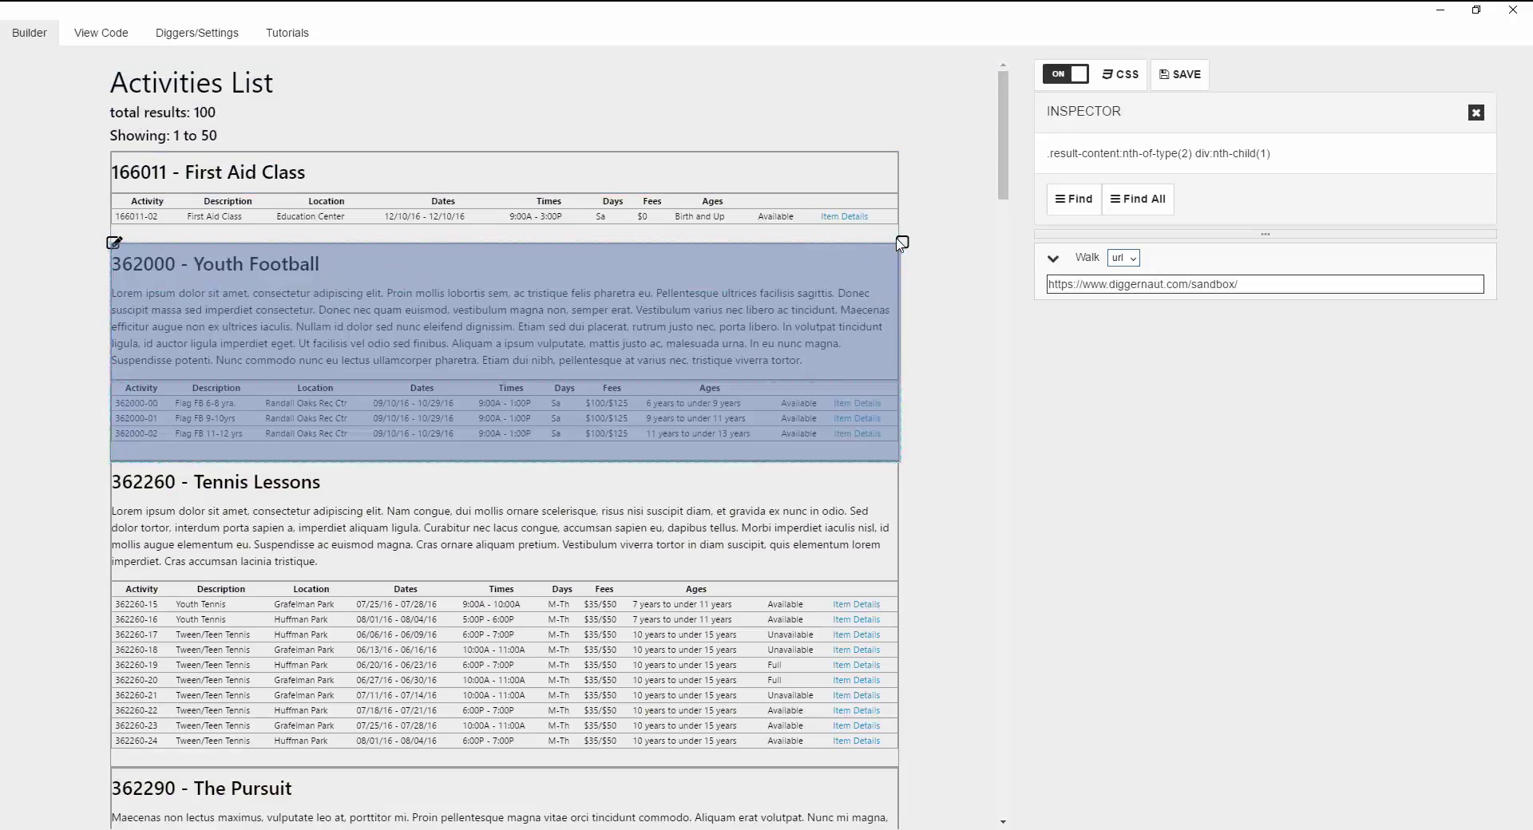
pyautogui.click(899, 242)
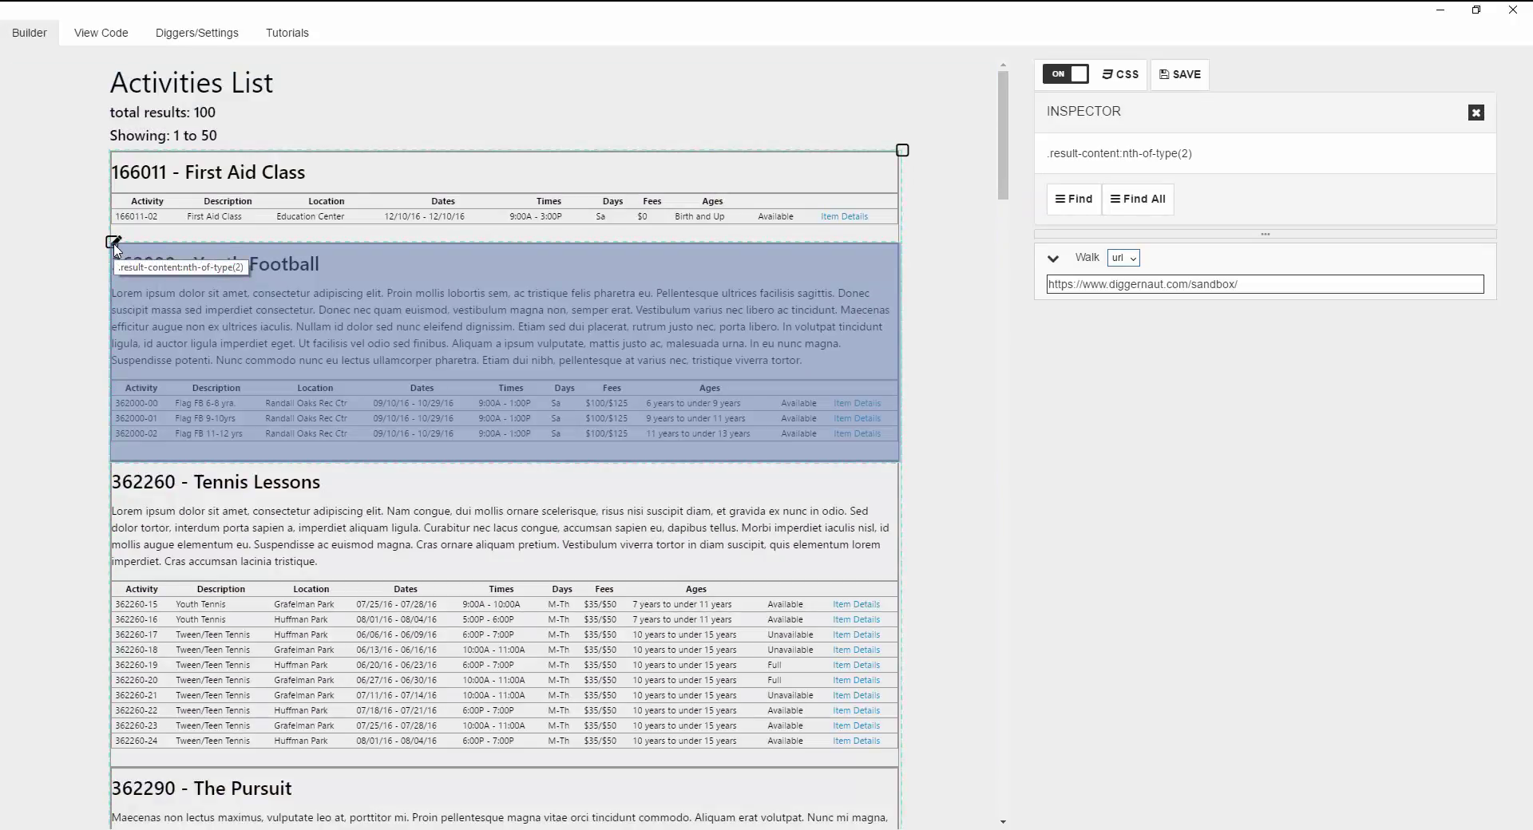
pyautogui.click(114, 243)
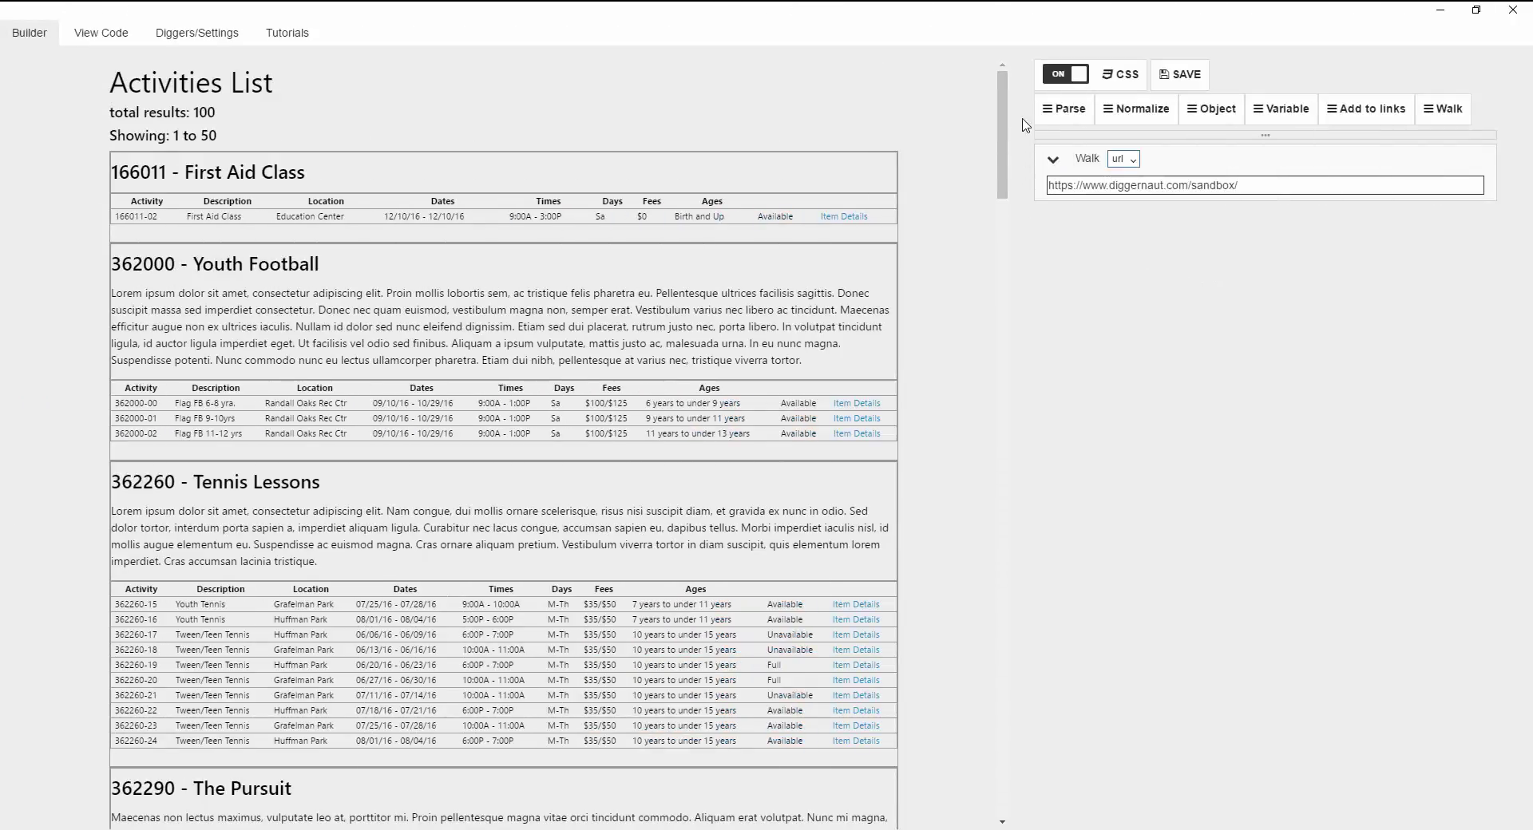
# Toggle the preview's CSS styling off, on and off again.
pyautogui.click(1059, 77)
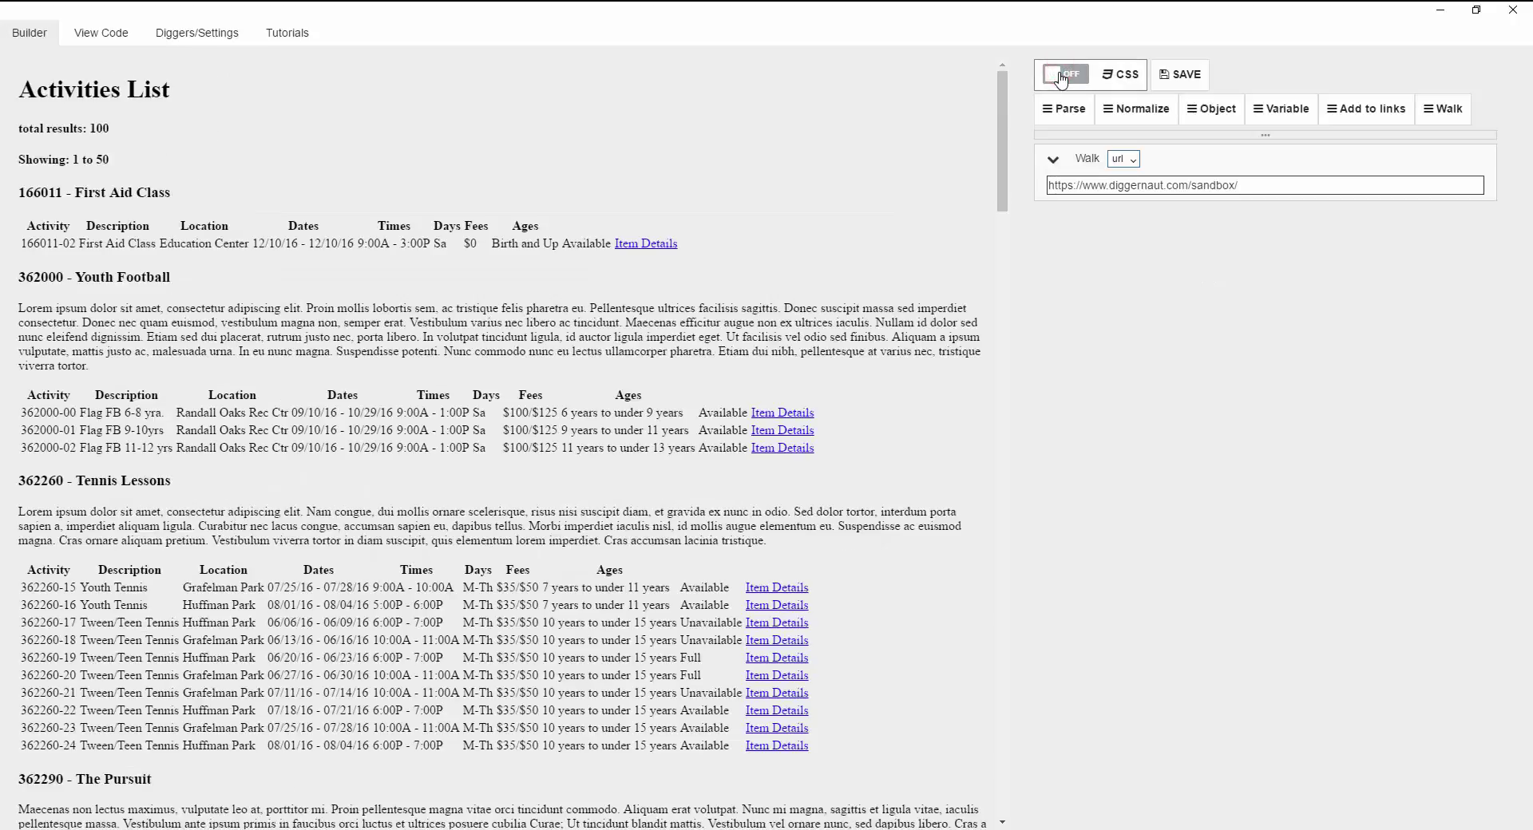
pyautogui.click(1060, 78)
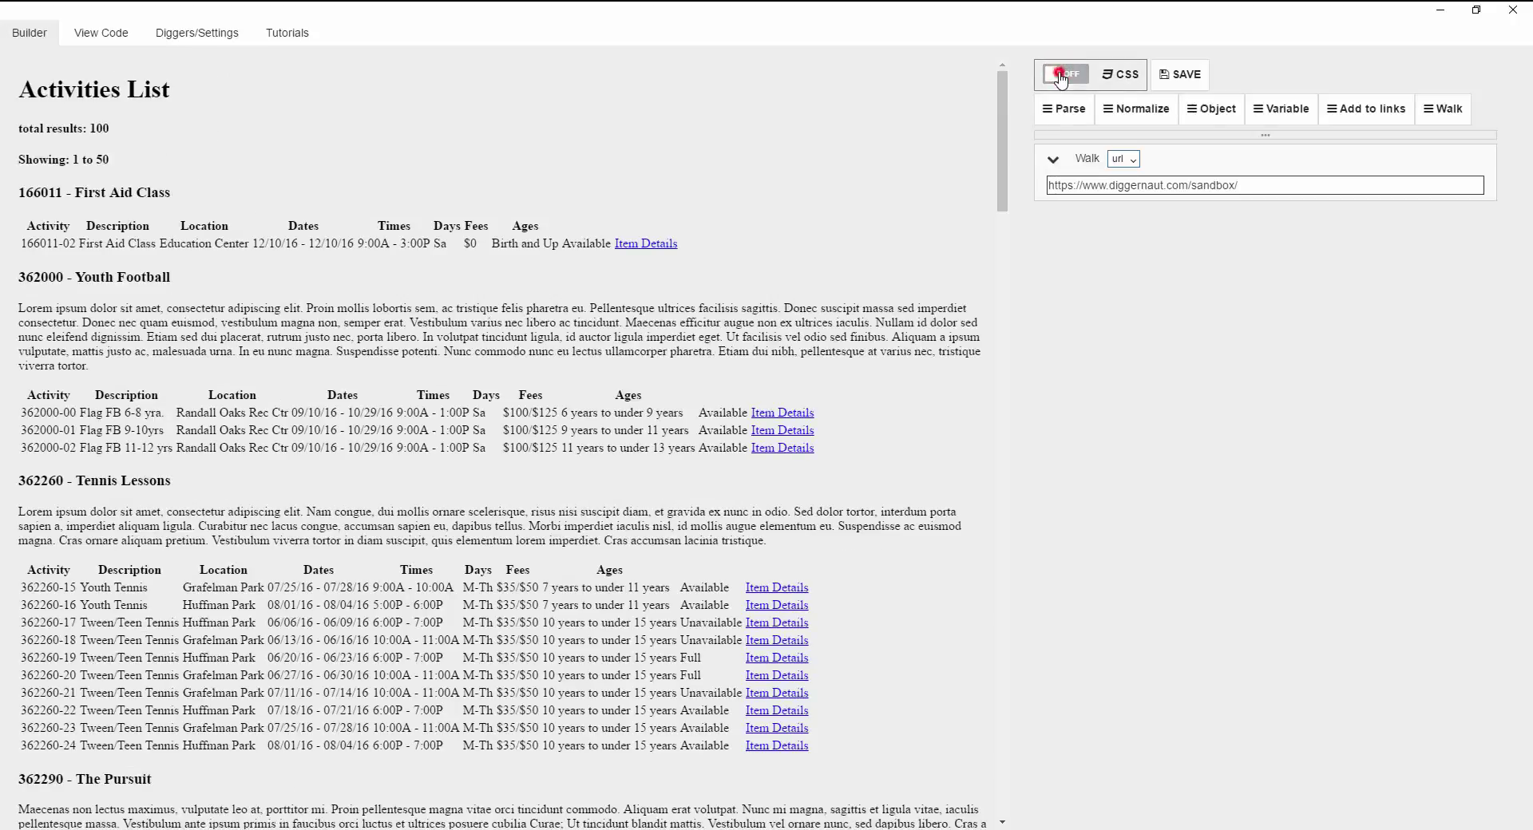
pyautogui.click(1060, 77)
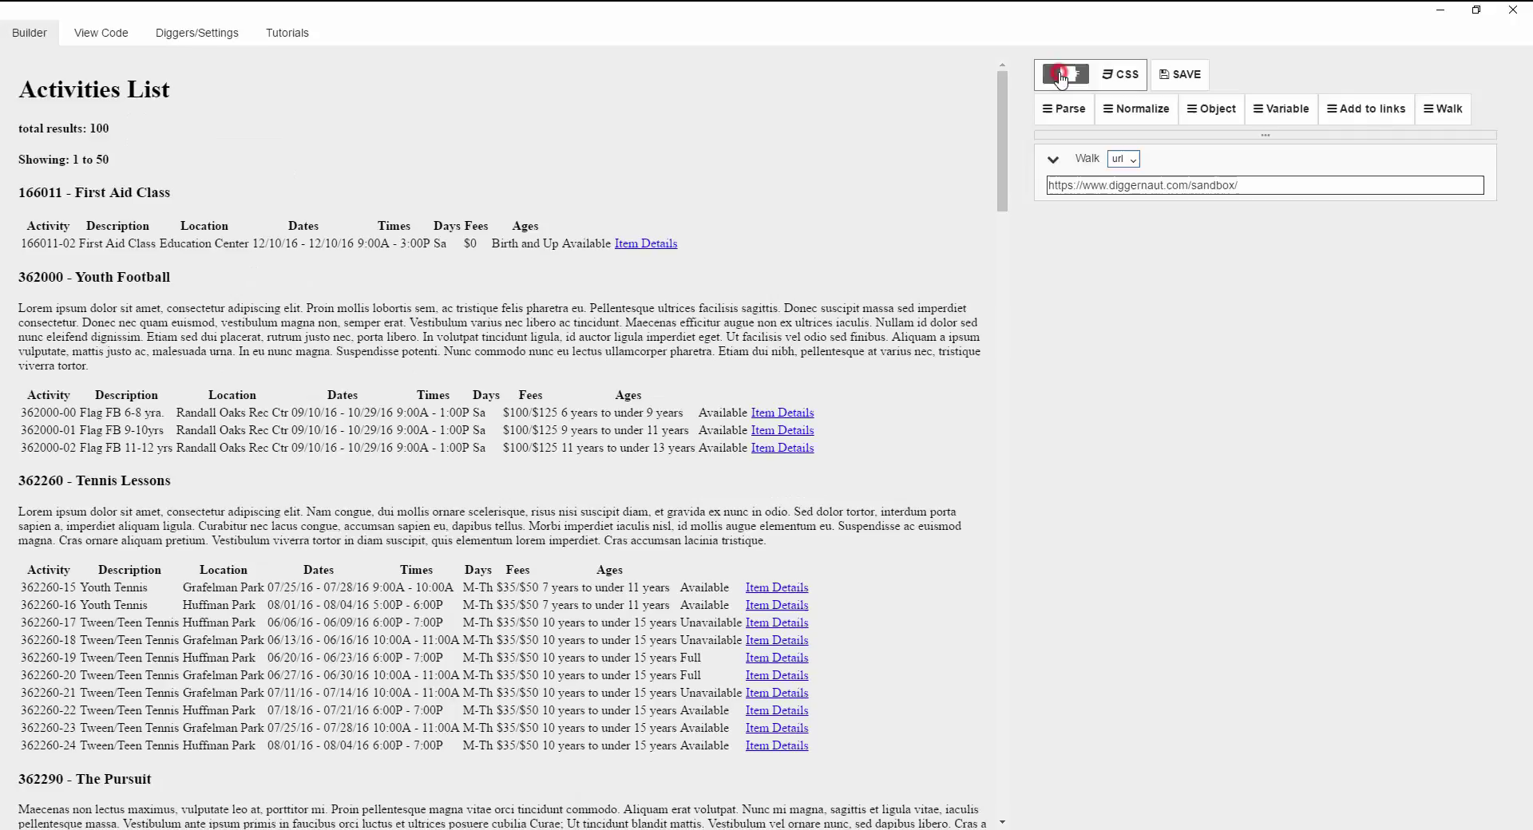
# Inspect the Ages header, a result section and the results container, then restore CSS and close the Inspector.
pyautogui.click(581, 399)
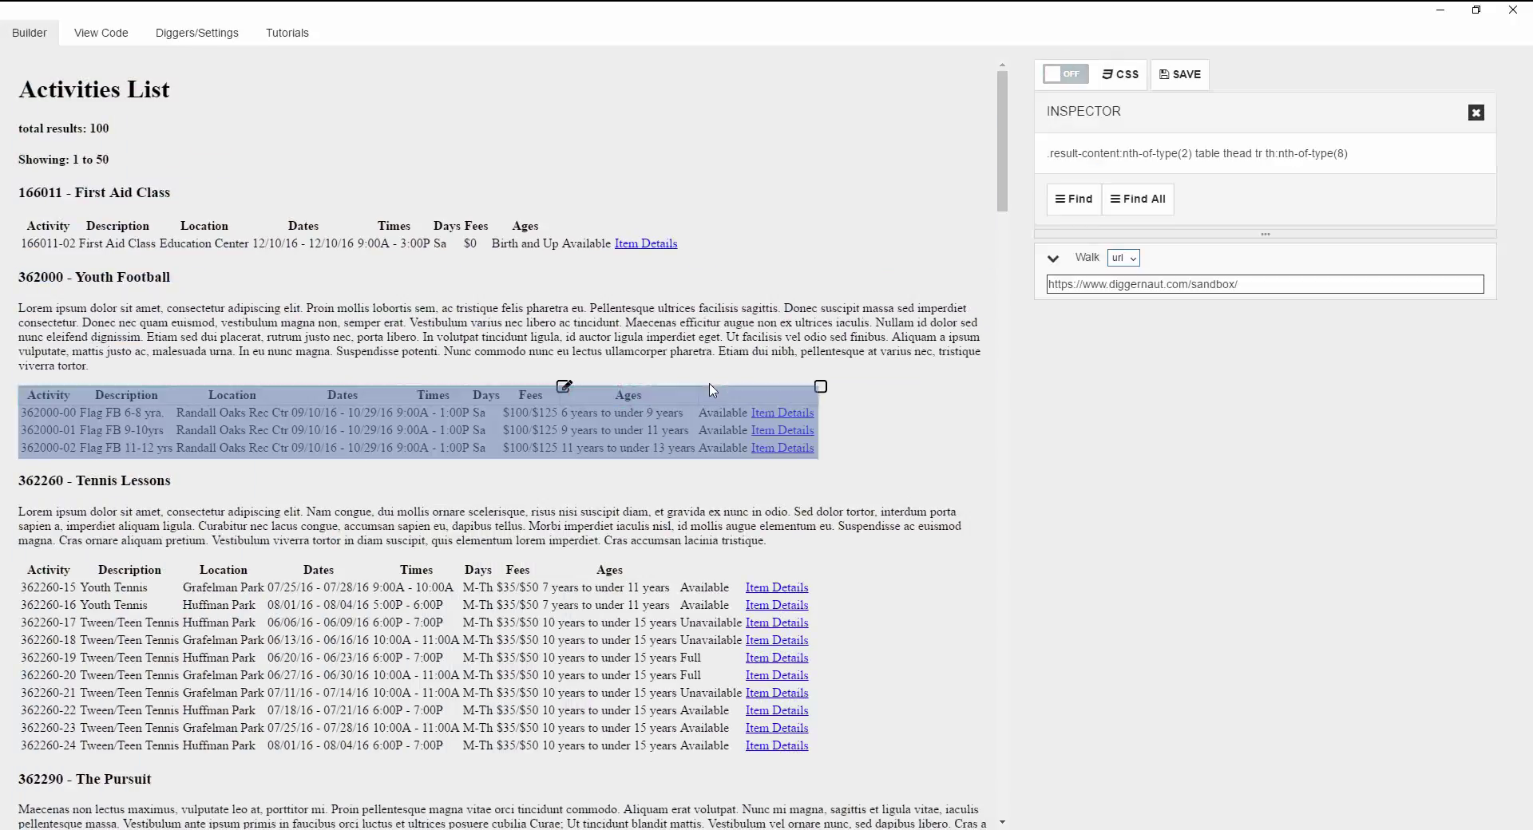
pyautogui.click(722, 377)
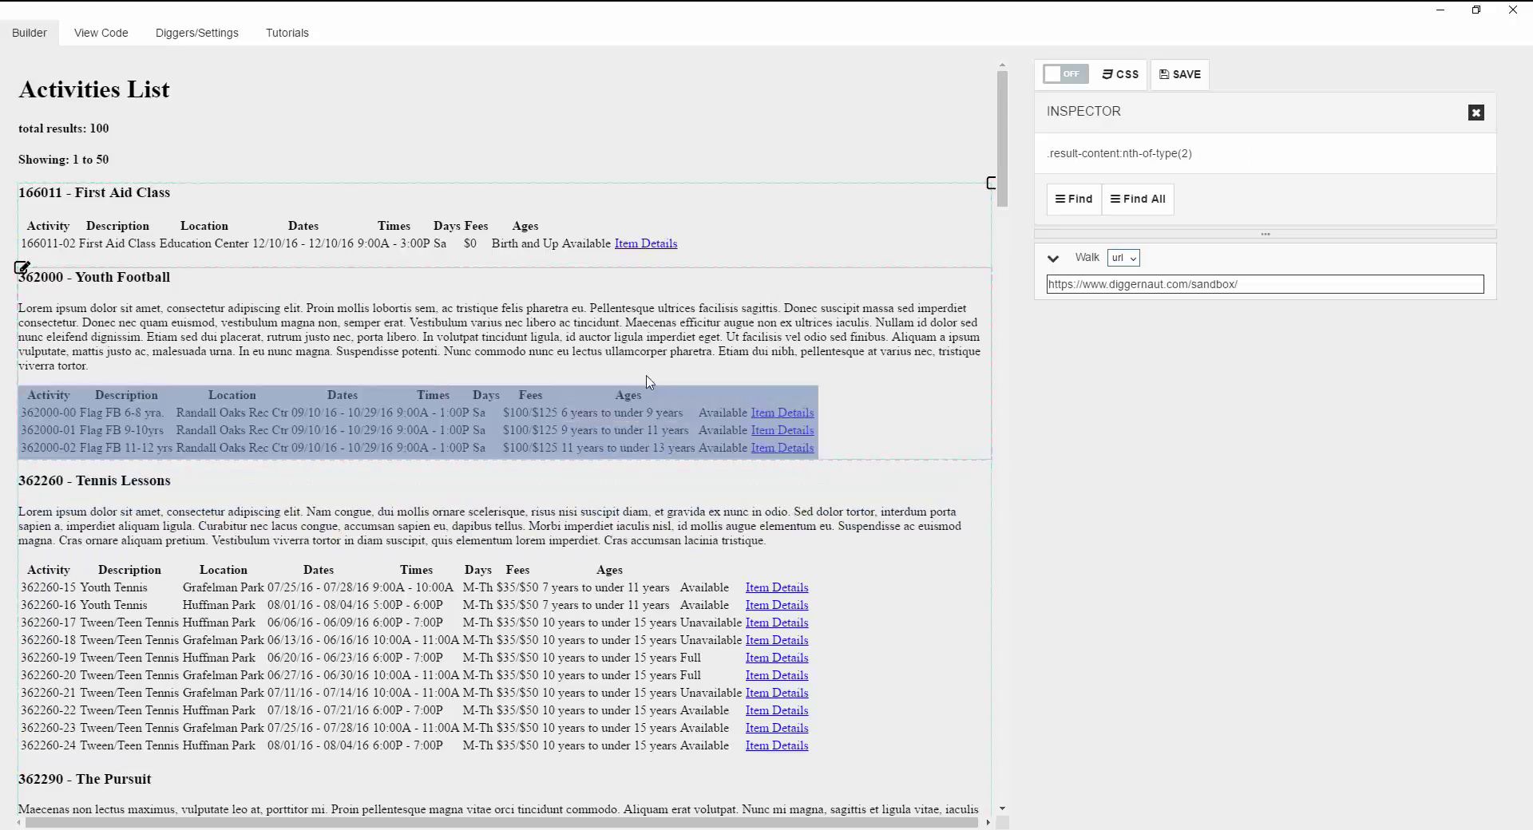
pyautogui.click(715, 173)
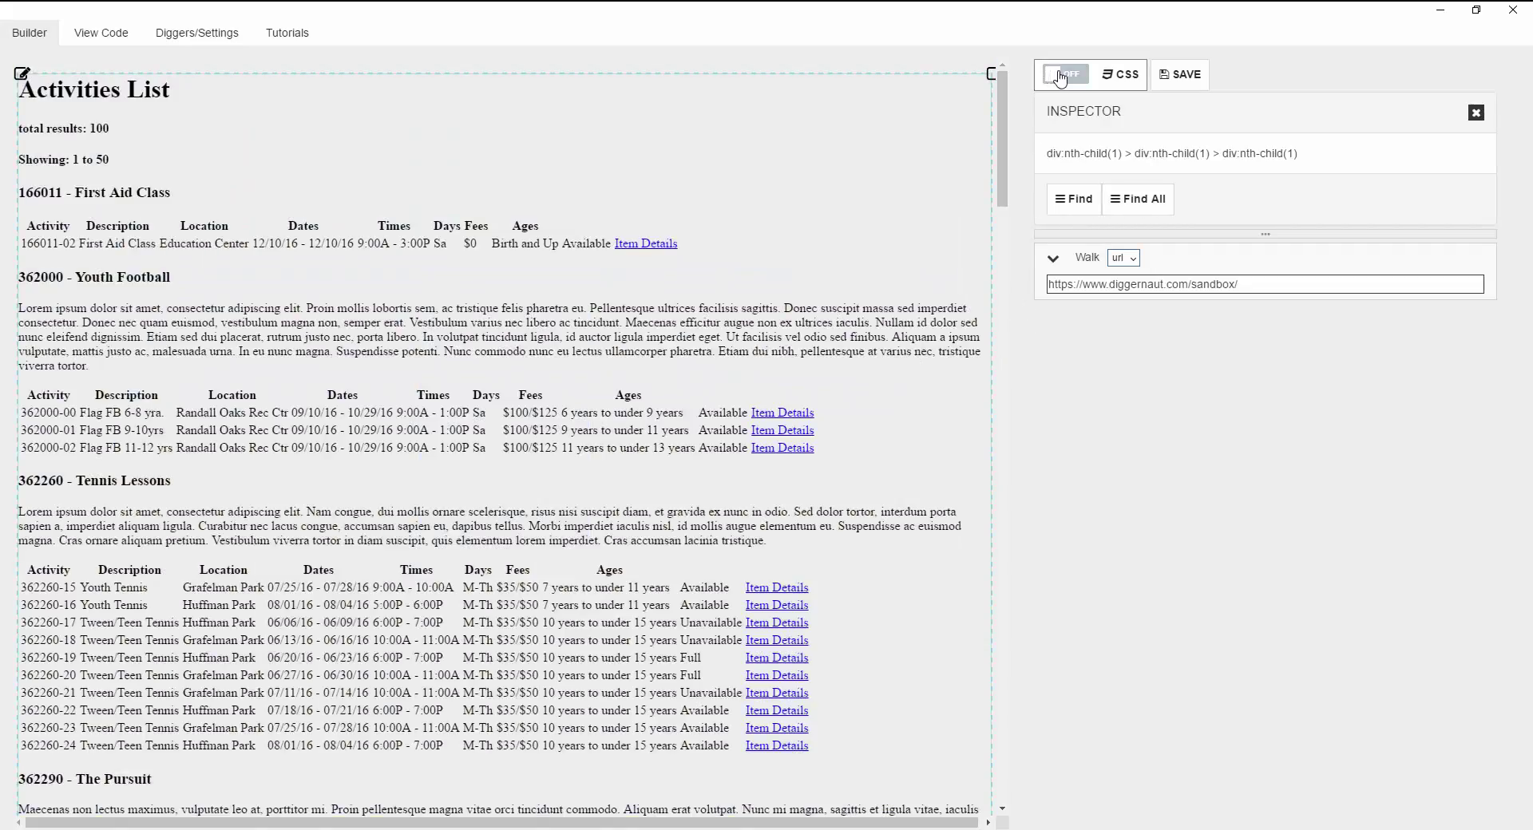
pyautogui.click(1060, 77)
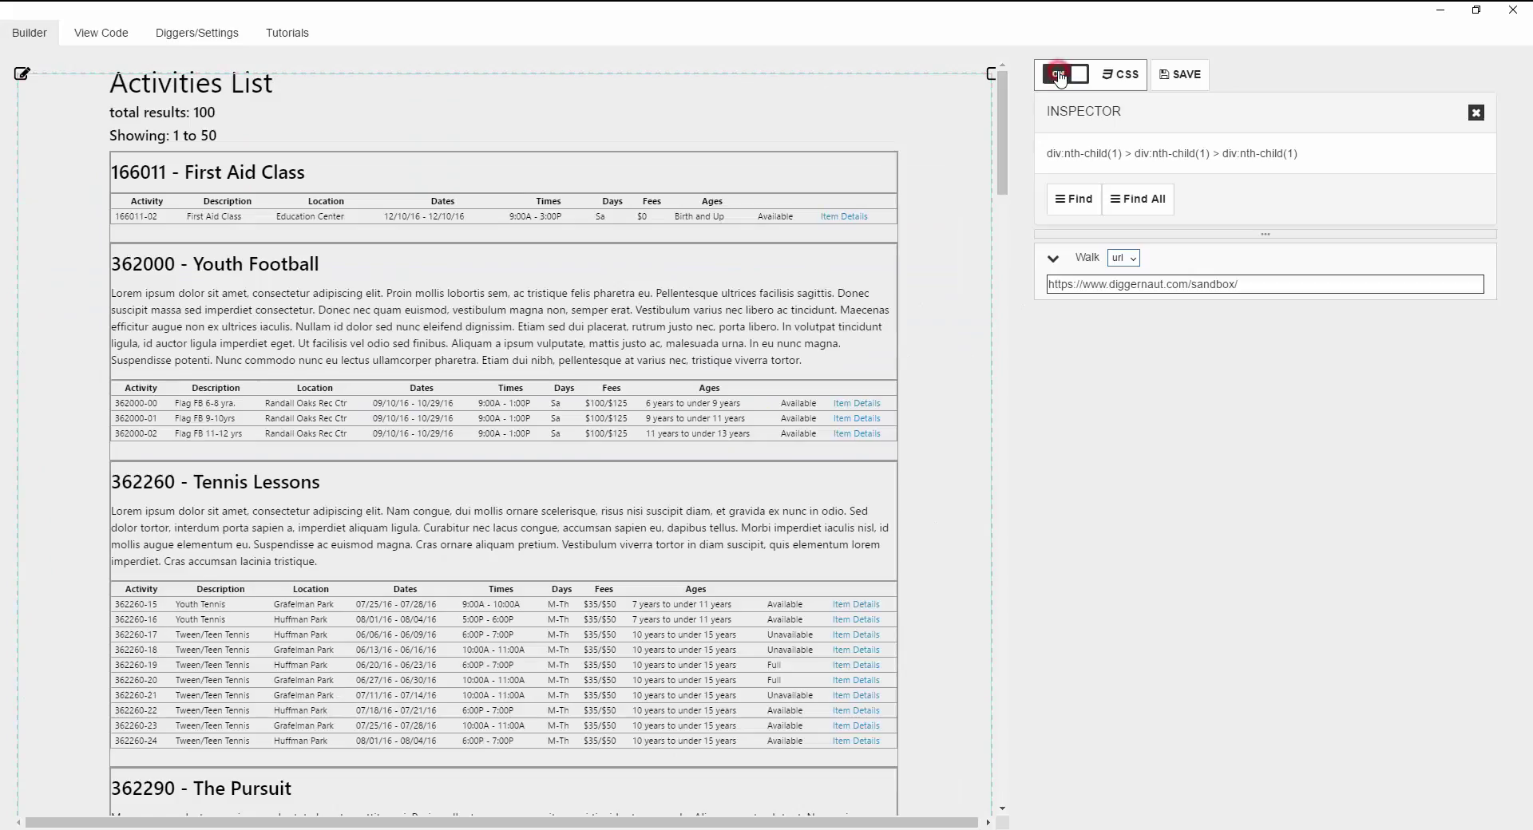
pyautogui.click(1475, 116)
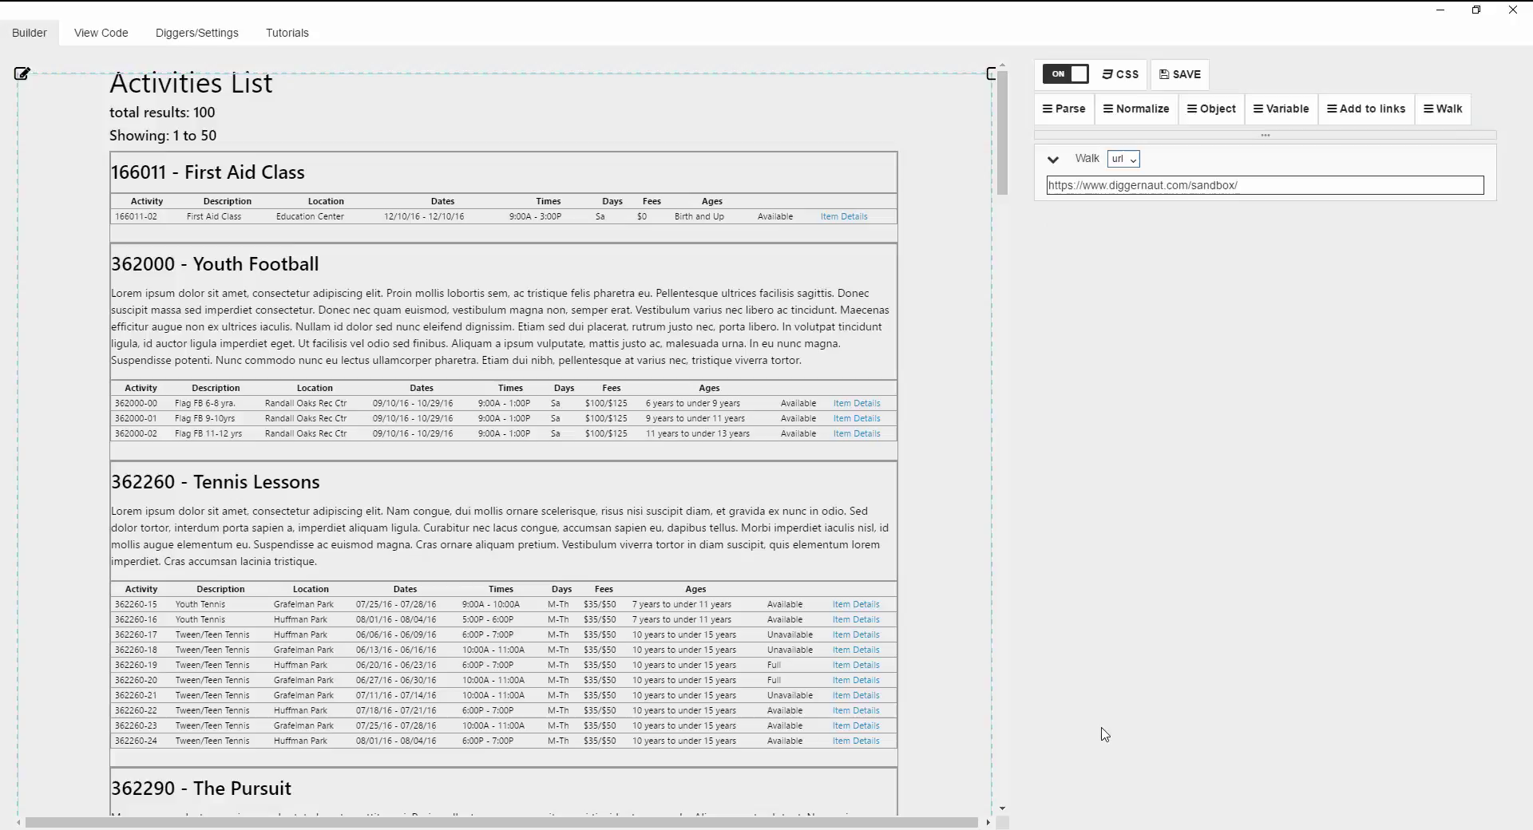
# Copy the sandbox URL from the Walk step.
pyautogui.tripleClick(1144, 187)
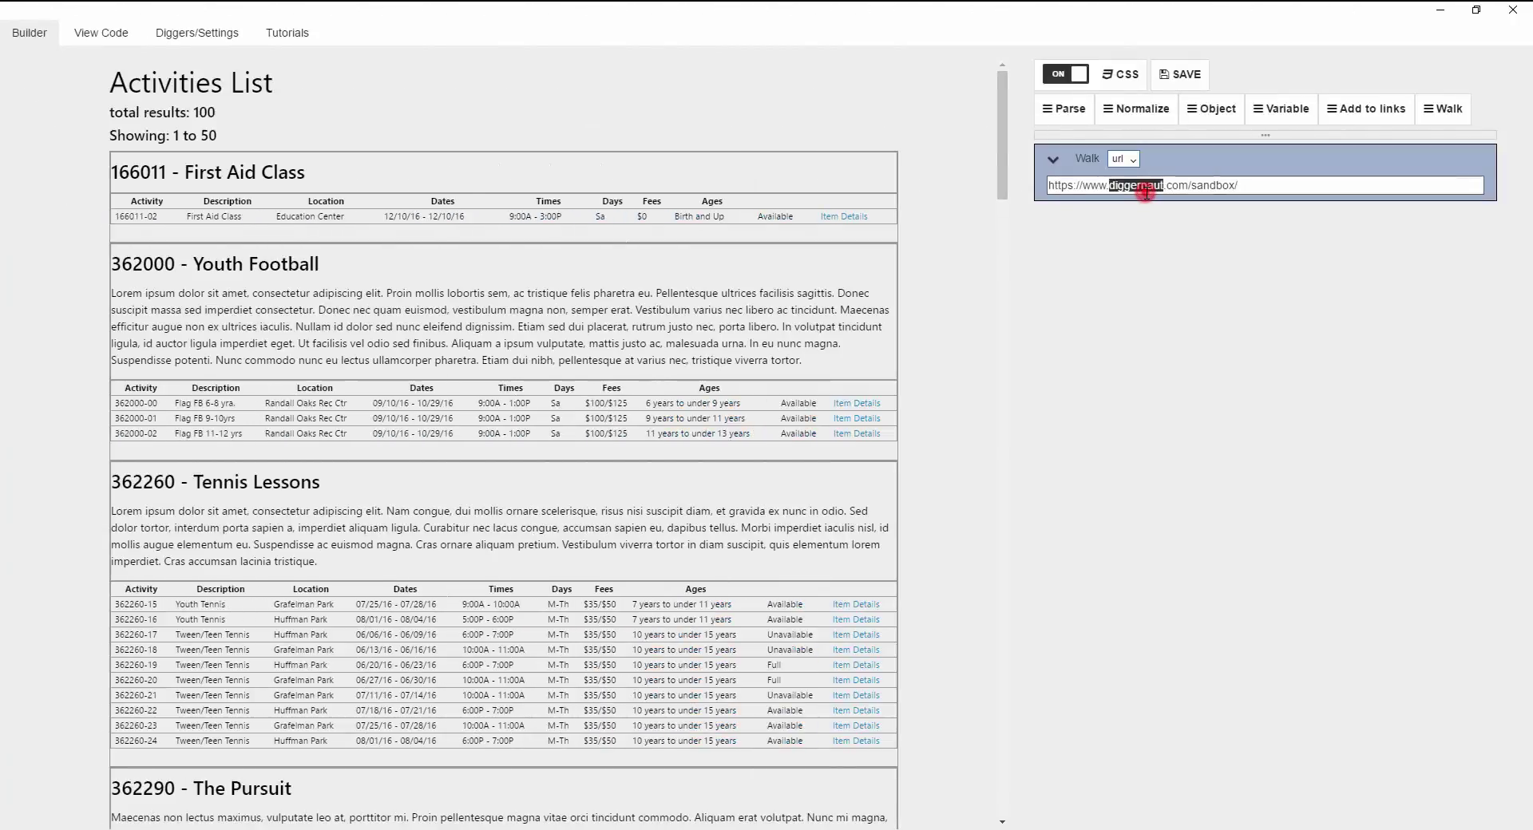
pyautogui.rightClick(1145, 192)
pyautogui.click(1197, 275)
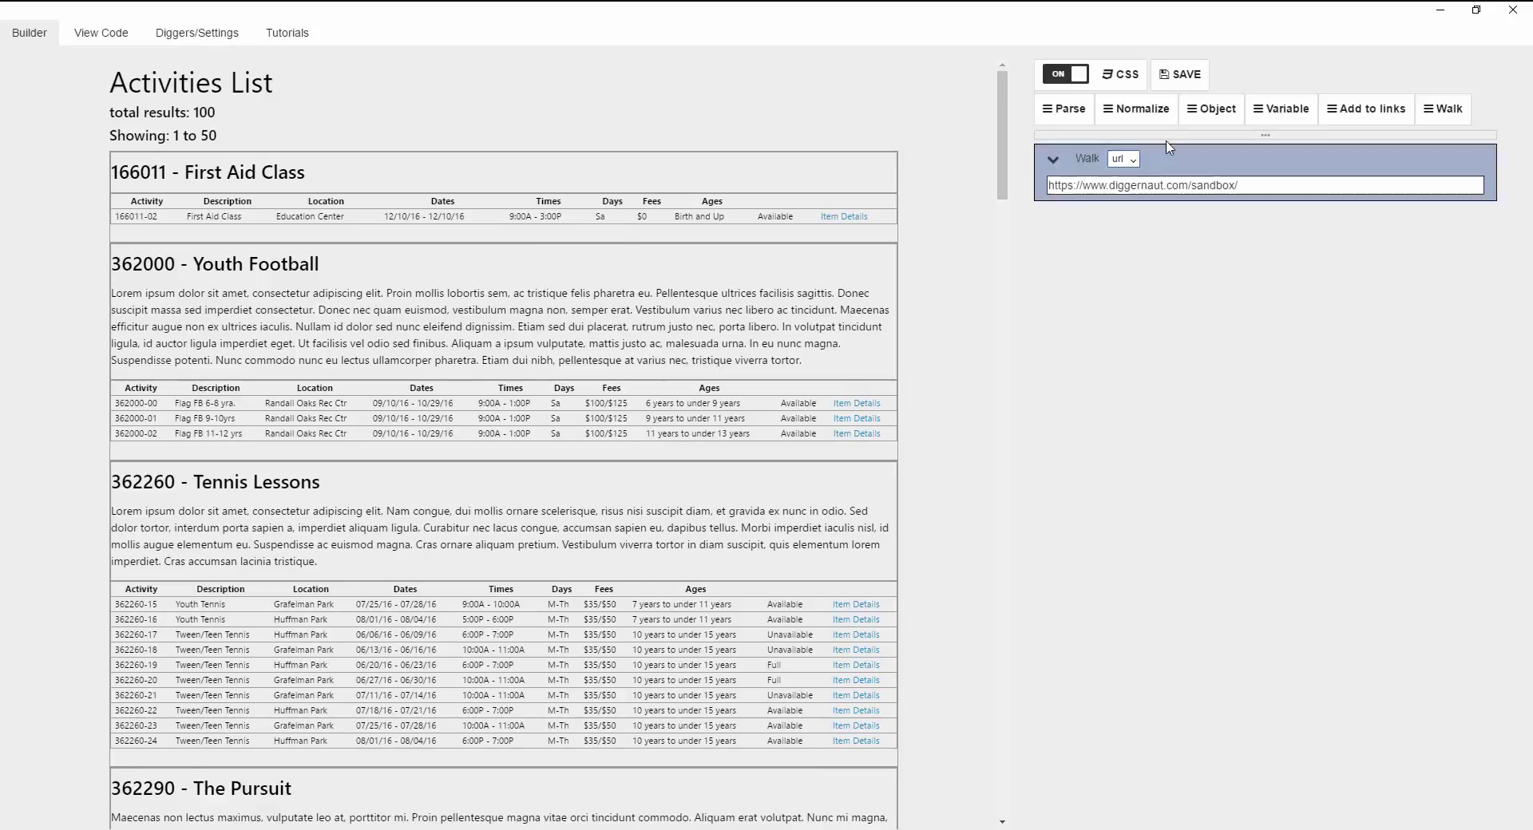
# Save the scraper as Digger_test in the Test project with the sandbox URL as its address.
pyautogui.click(1179, 64)
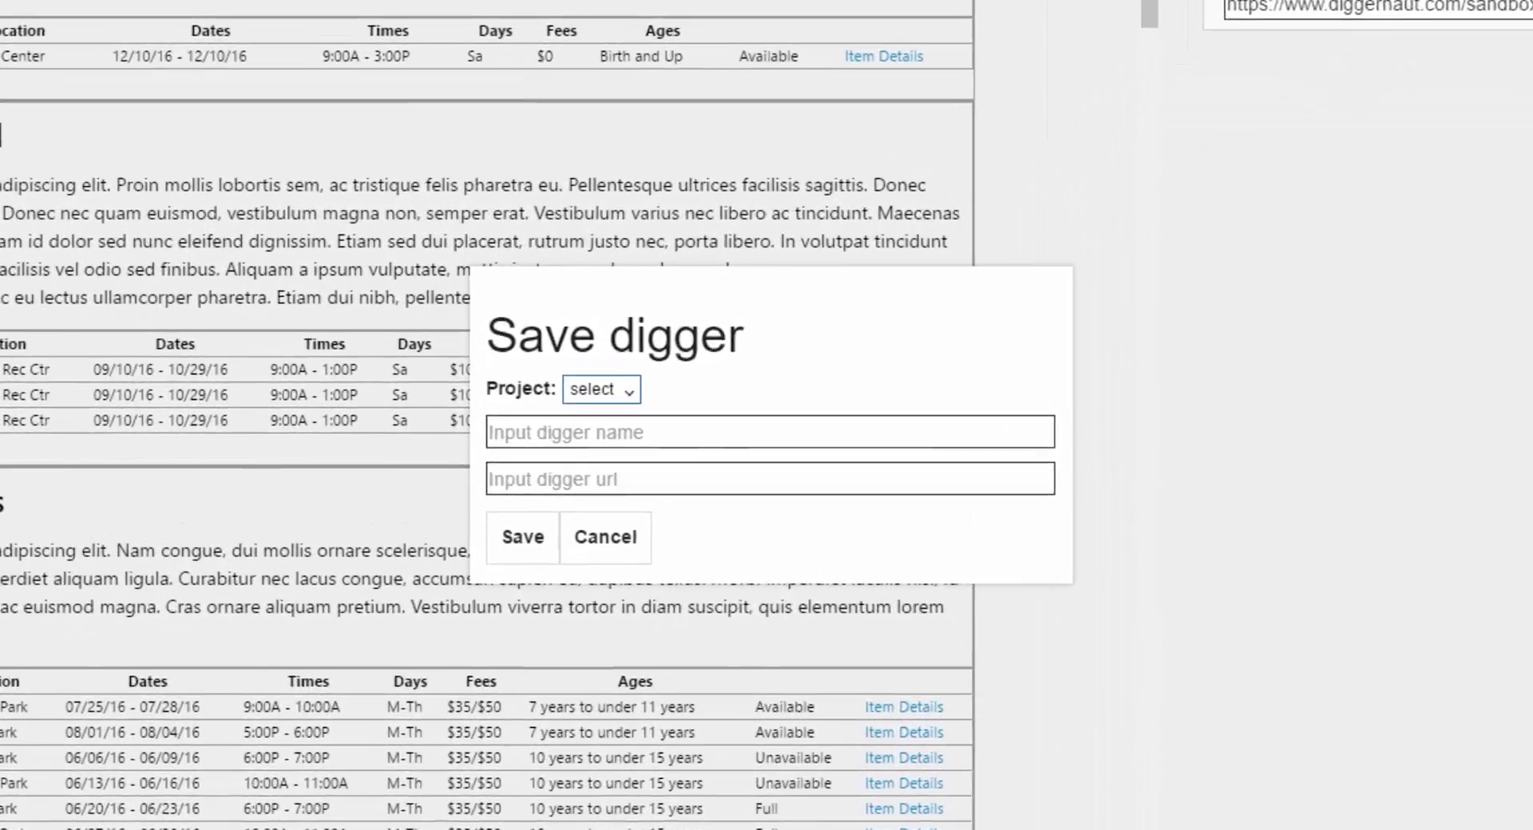
pyautogui.click(648, 399)
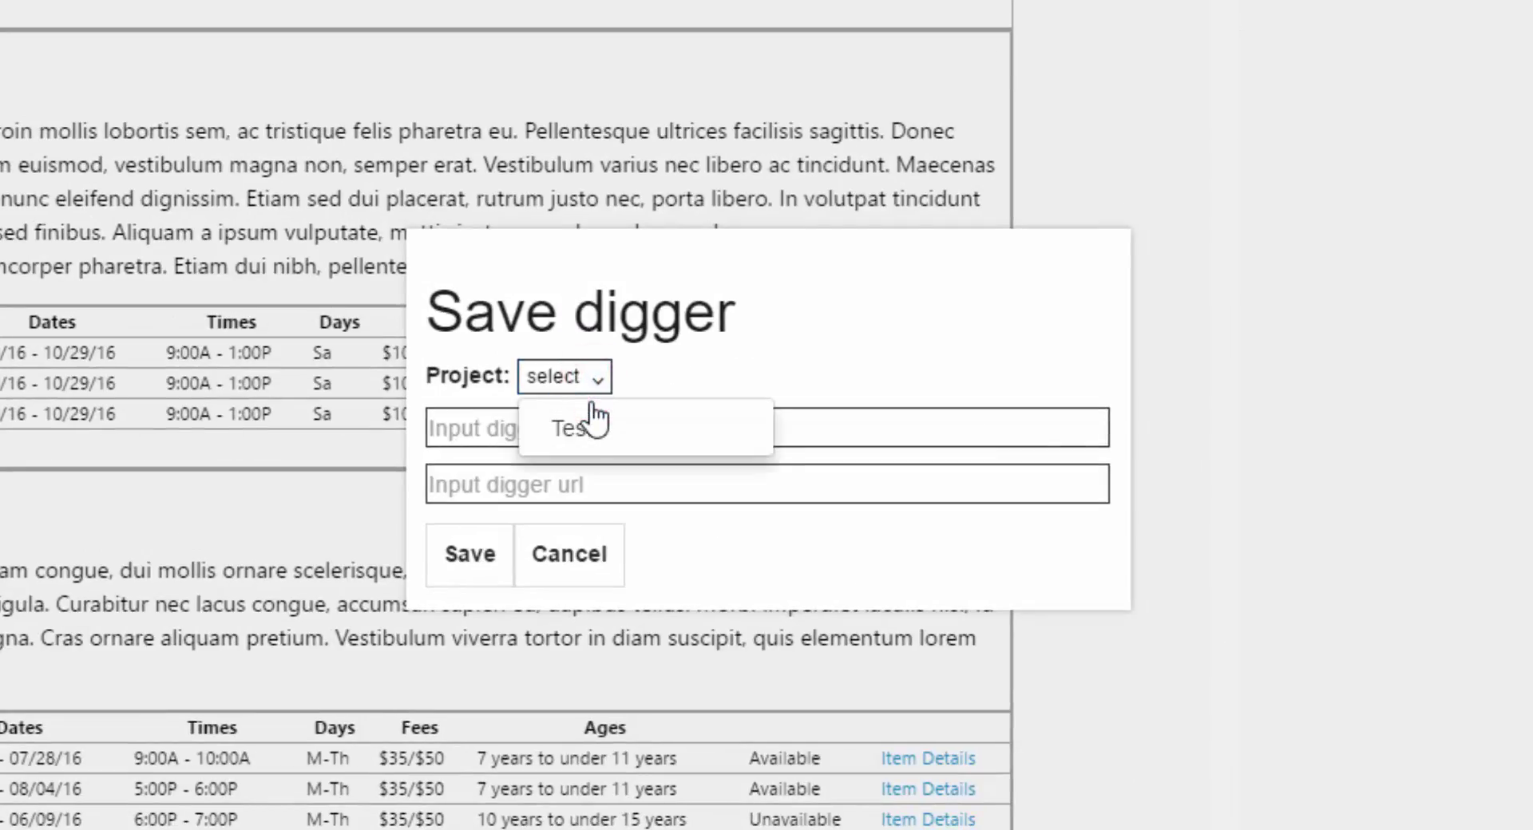
pyautogui.click(585, 430)
pyautogui.click(585, 415)
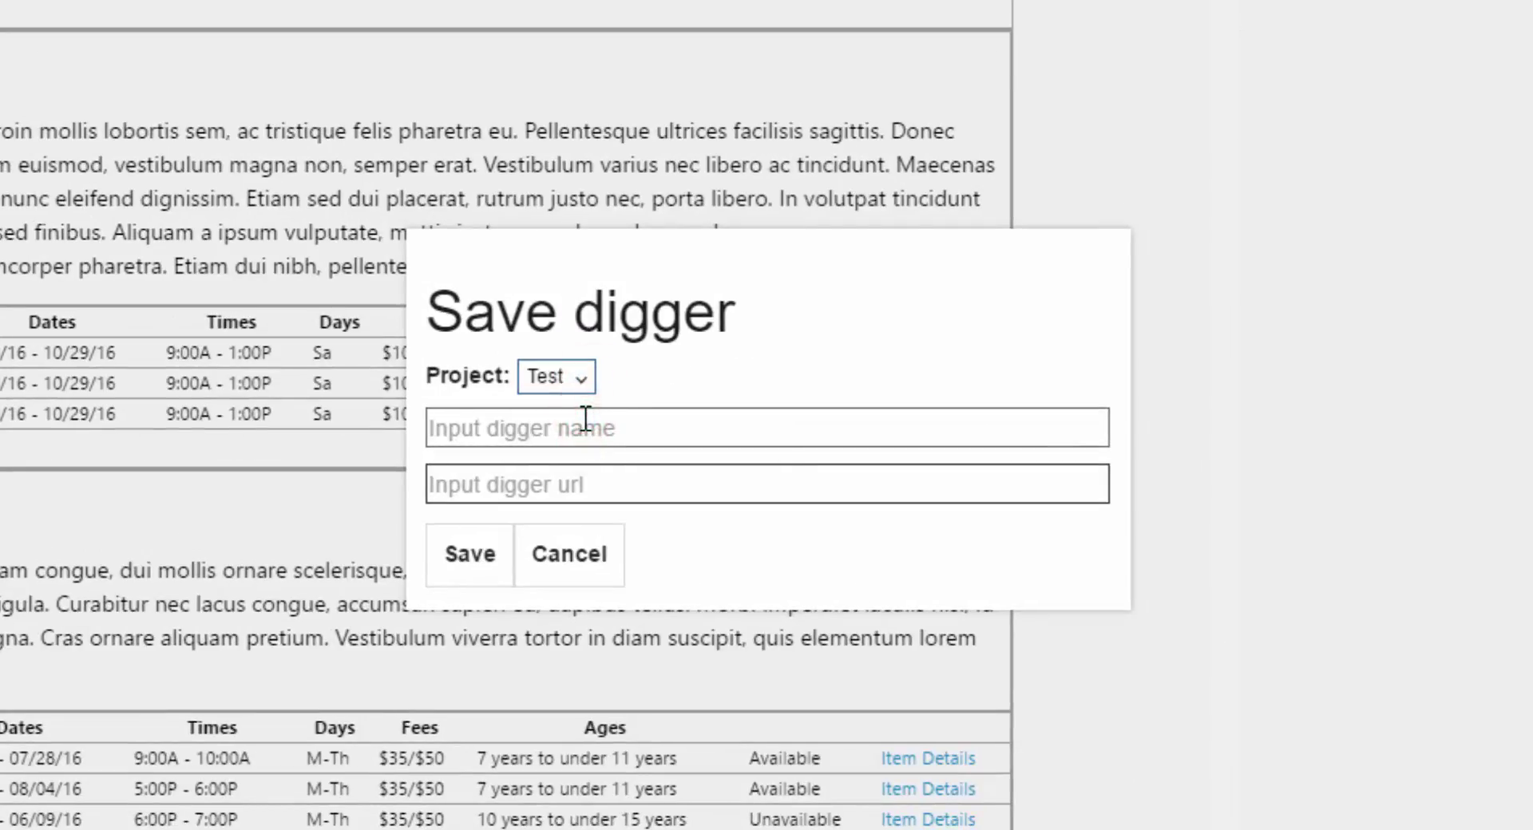
pyautogui.write('Digger_test')
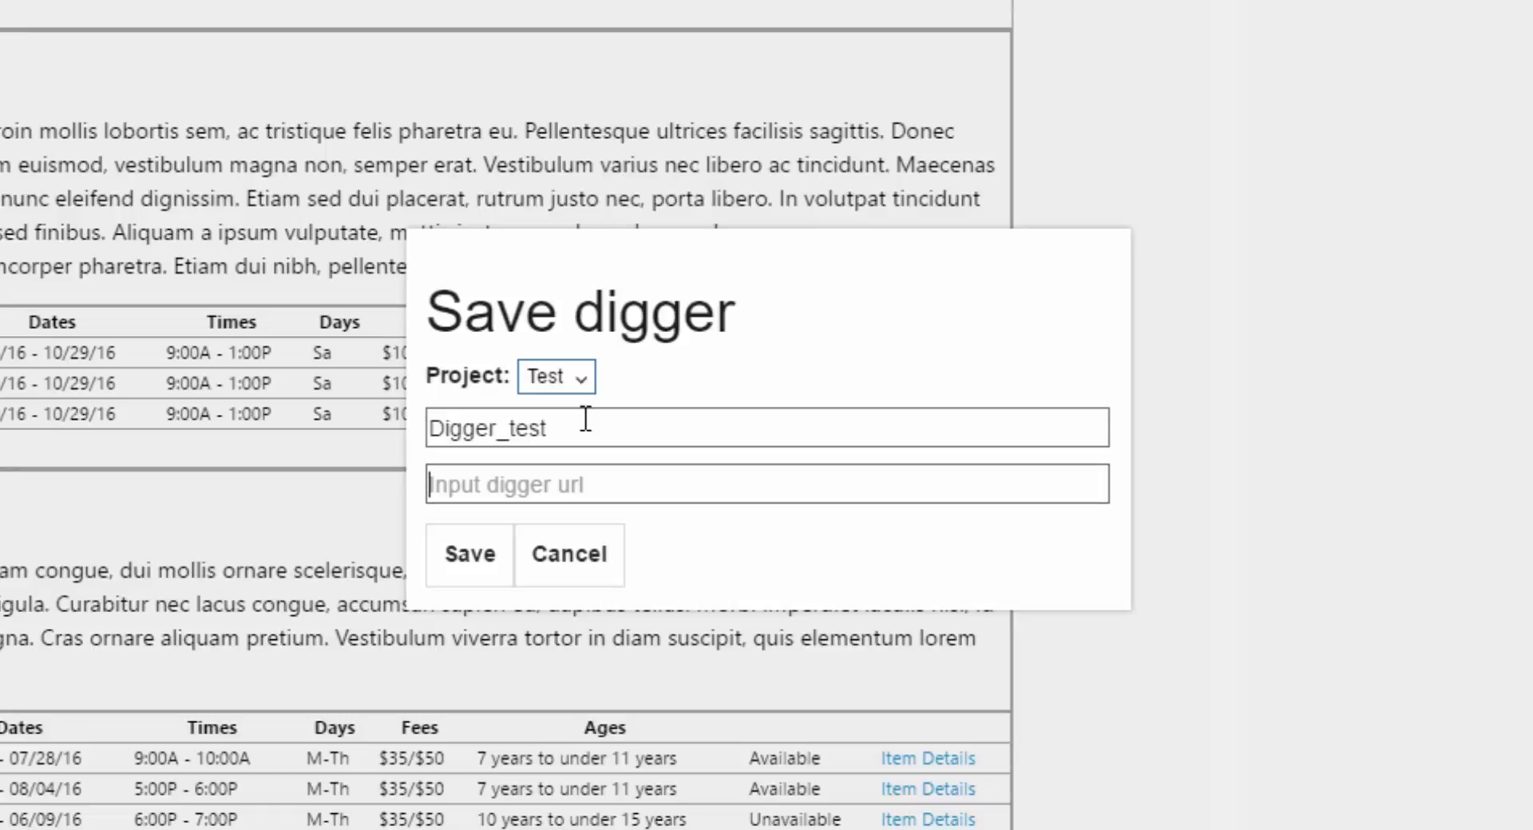
pyautogui.hotkey('ctrl', 'v')
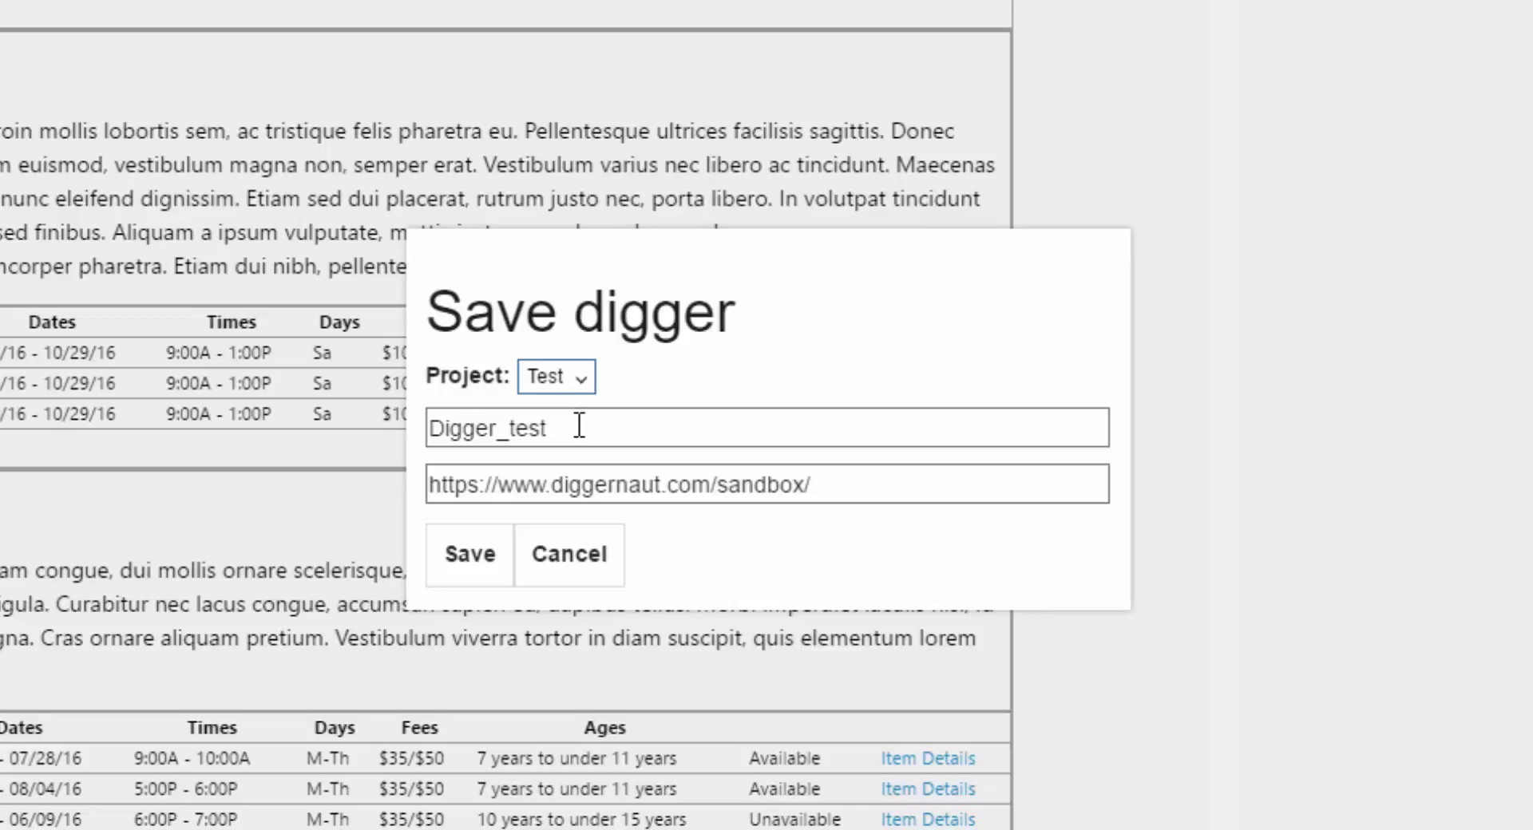
pyautogui.click(488, 553)
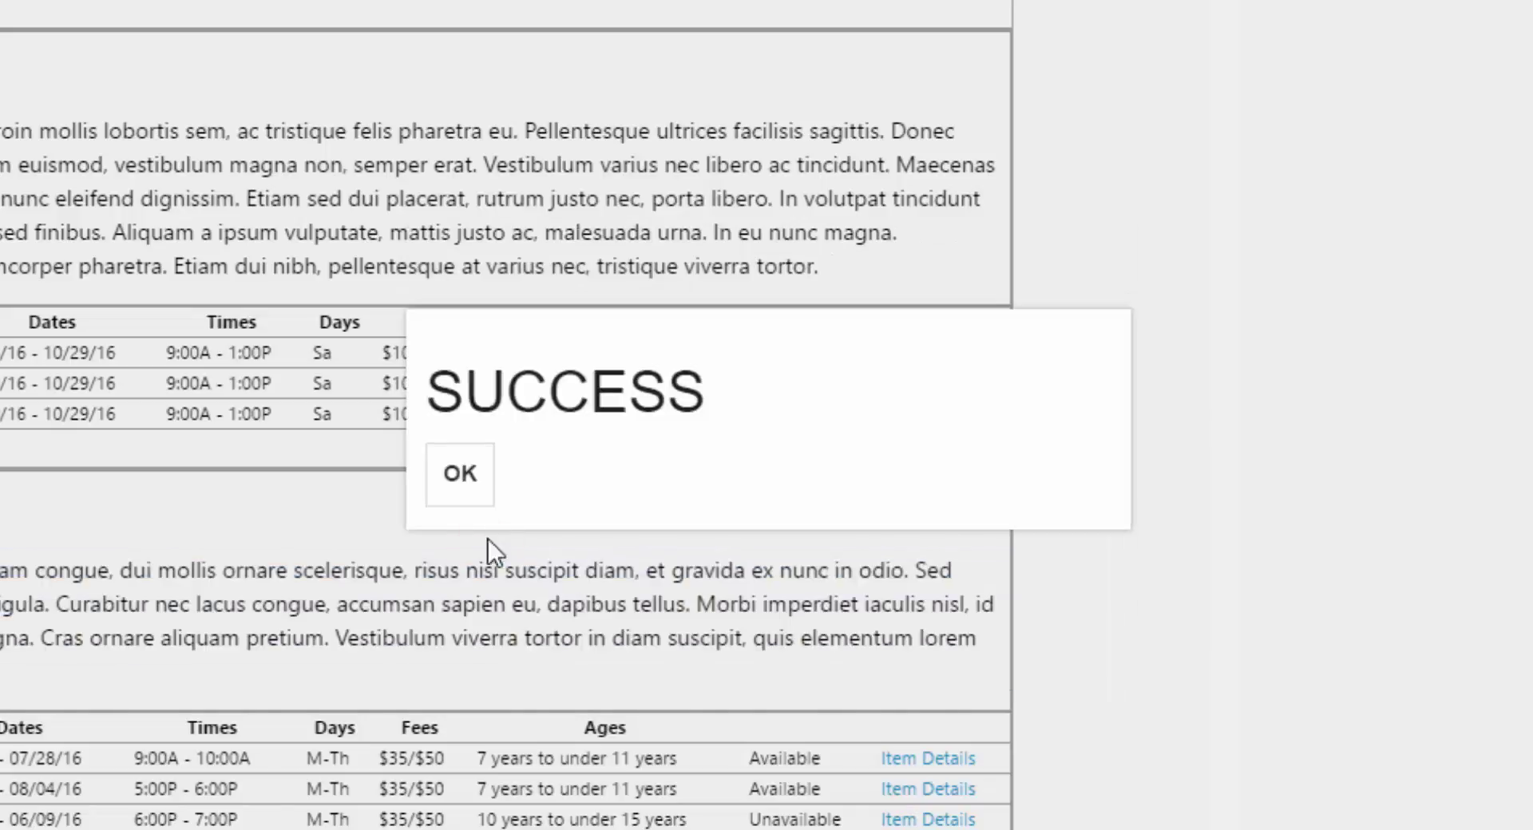
pyautogui.click(488, 479)
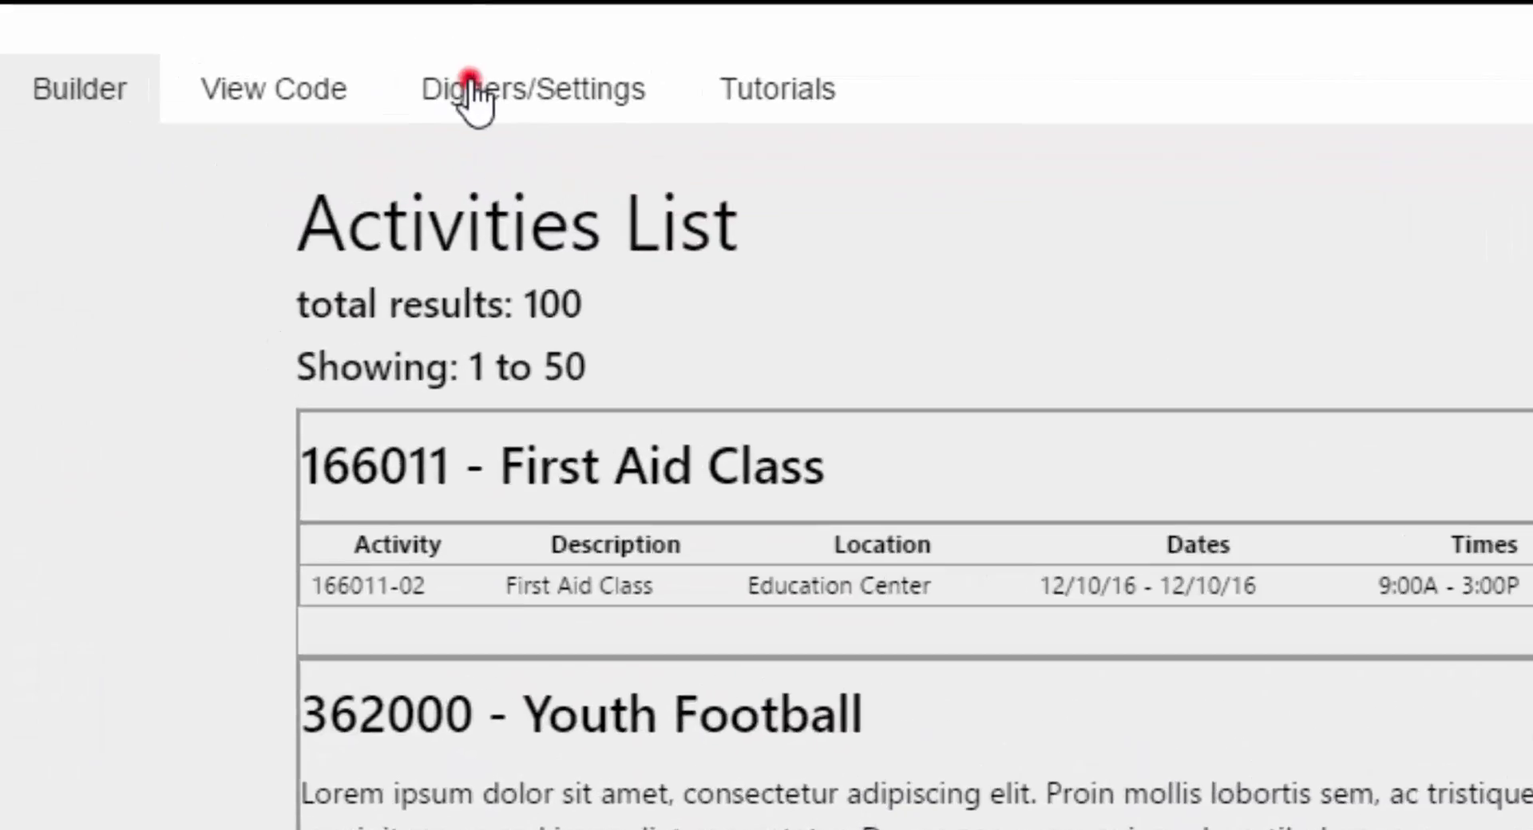
# Load Digger_test from the Test project in Diggers/Settings, confirming the replacement.
pyautogui.click(176, 36)
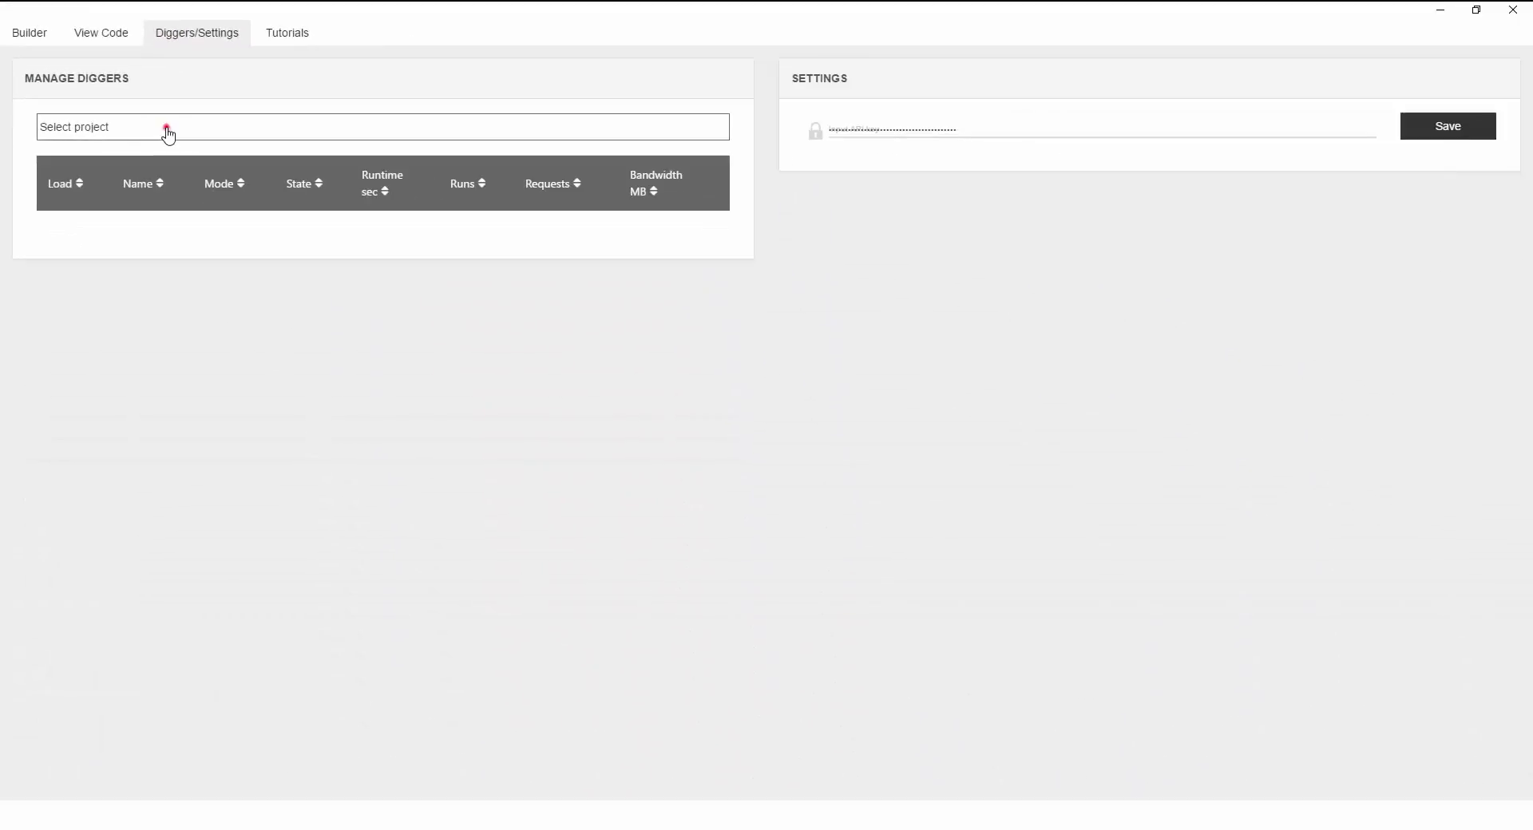
pyautogui.click(164, 129)
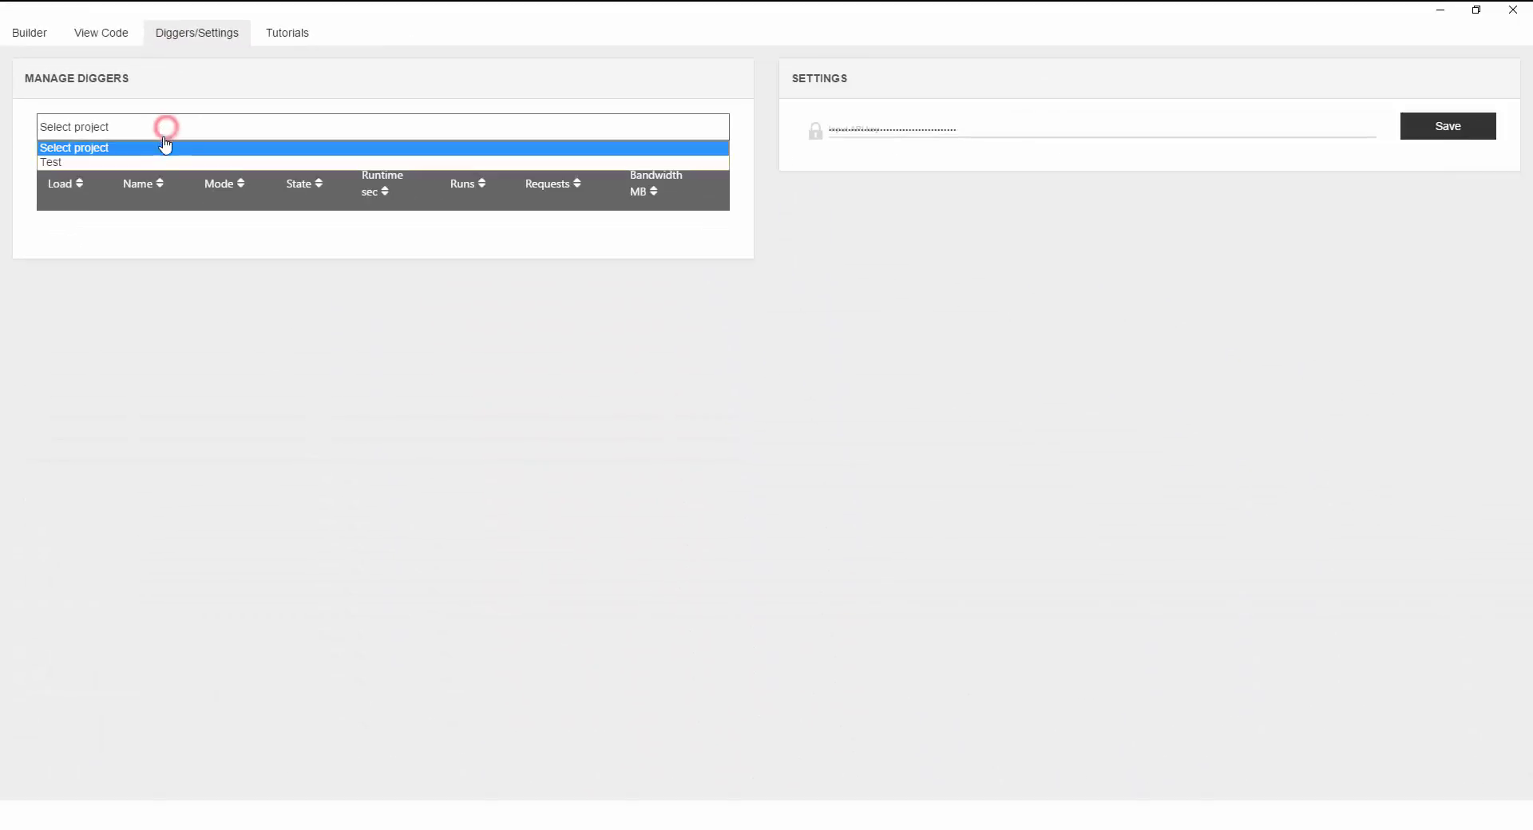
pyautogui.click(165, 147)
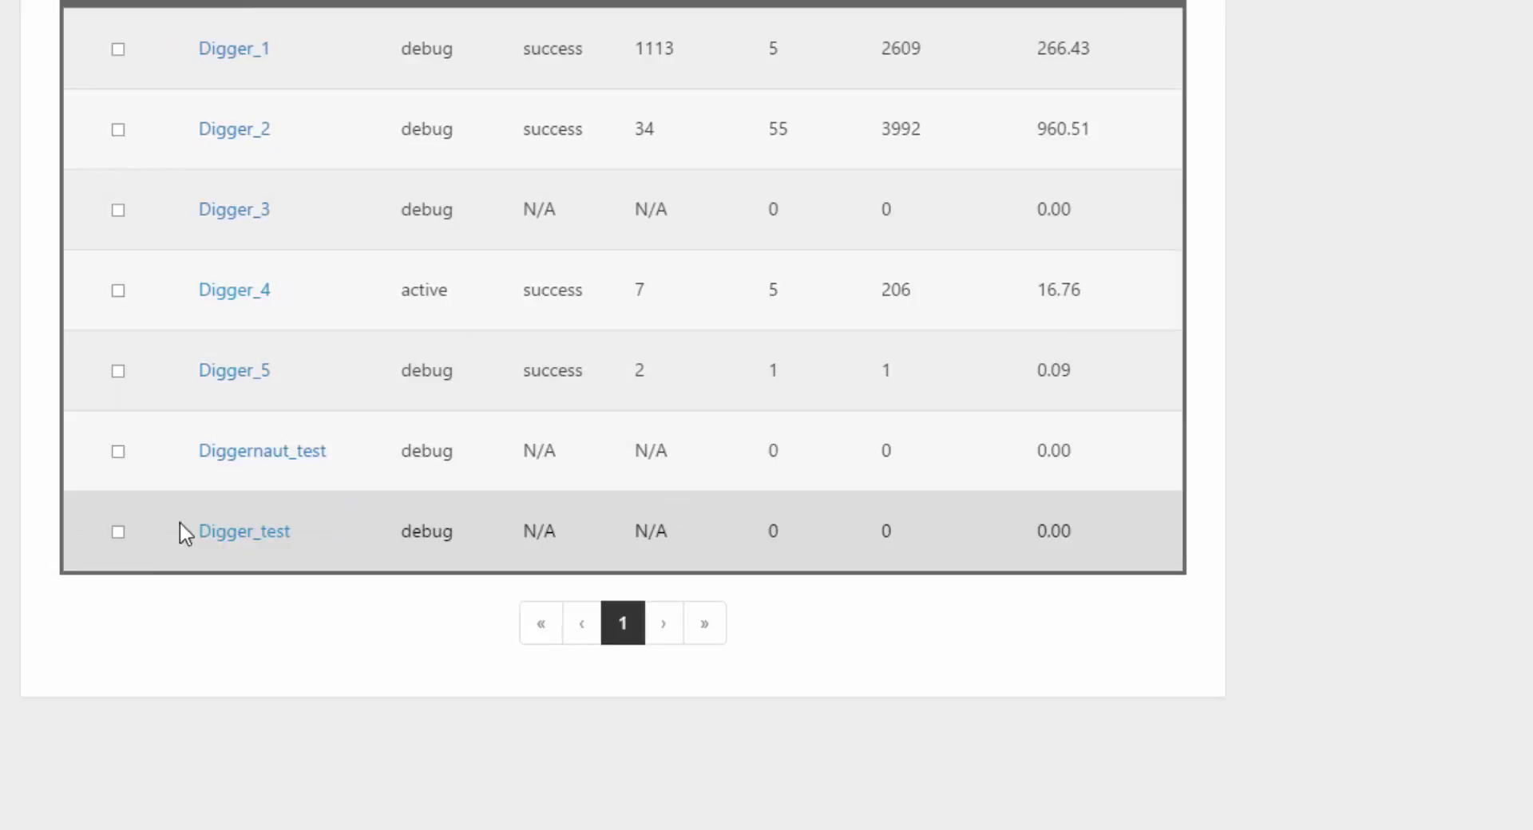
pyautogui.click(116, 532)
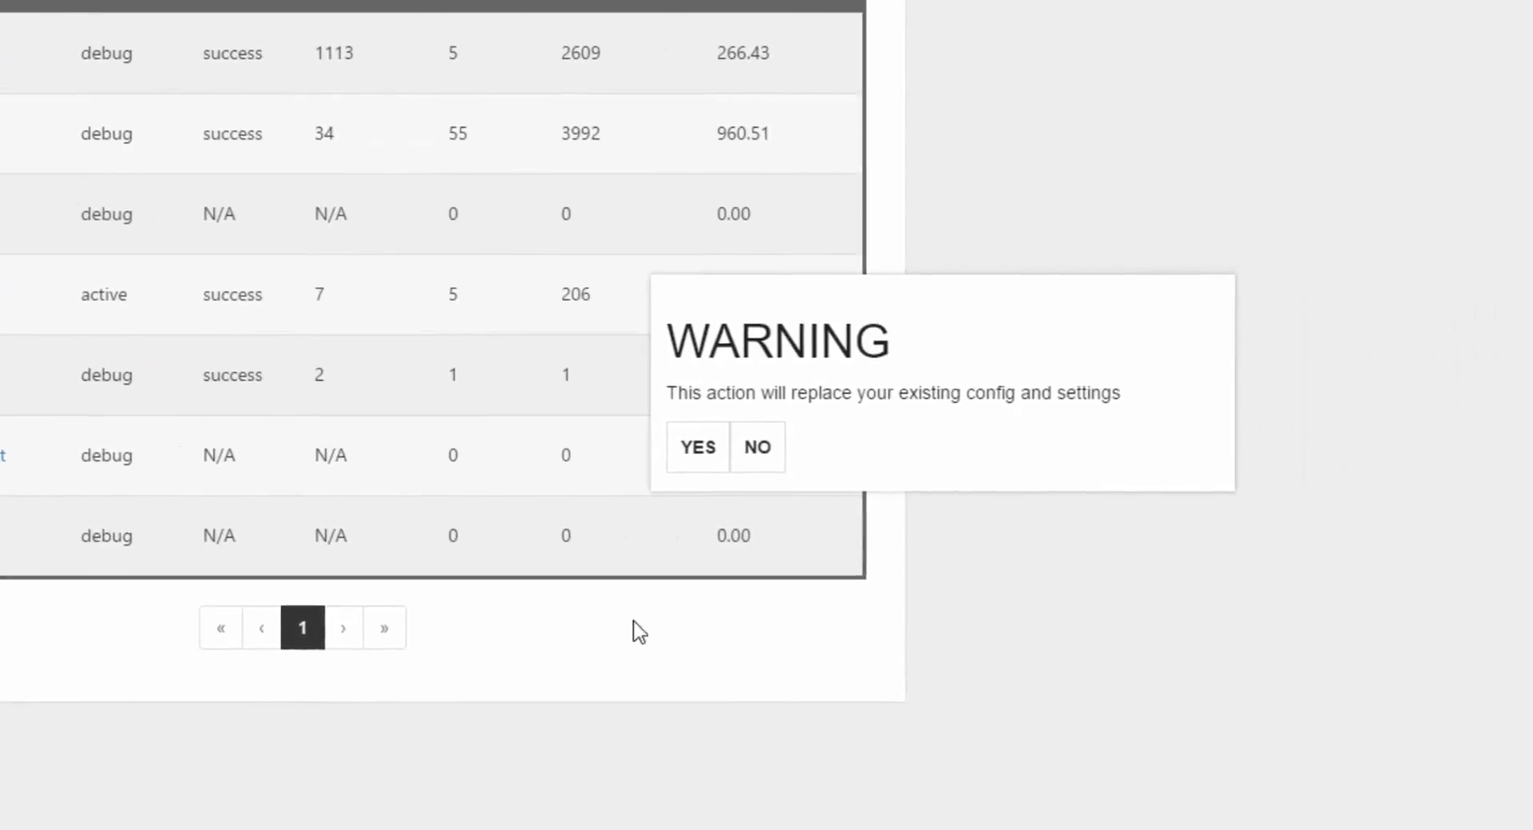
pyautogui.click(616, 479)
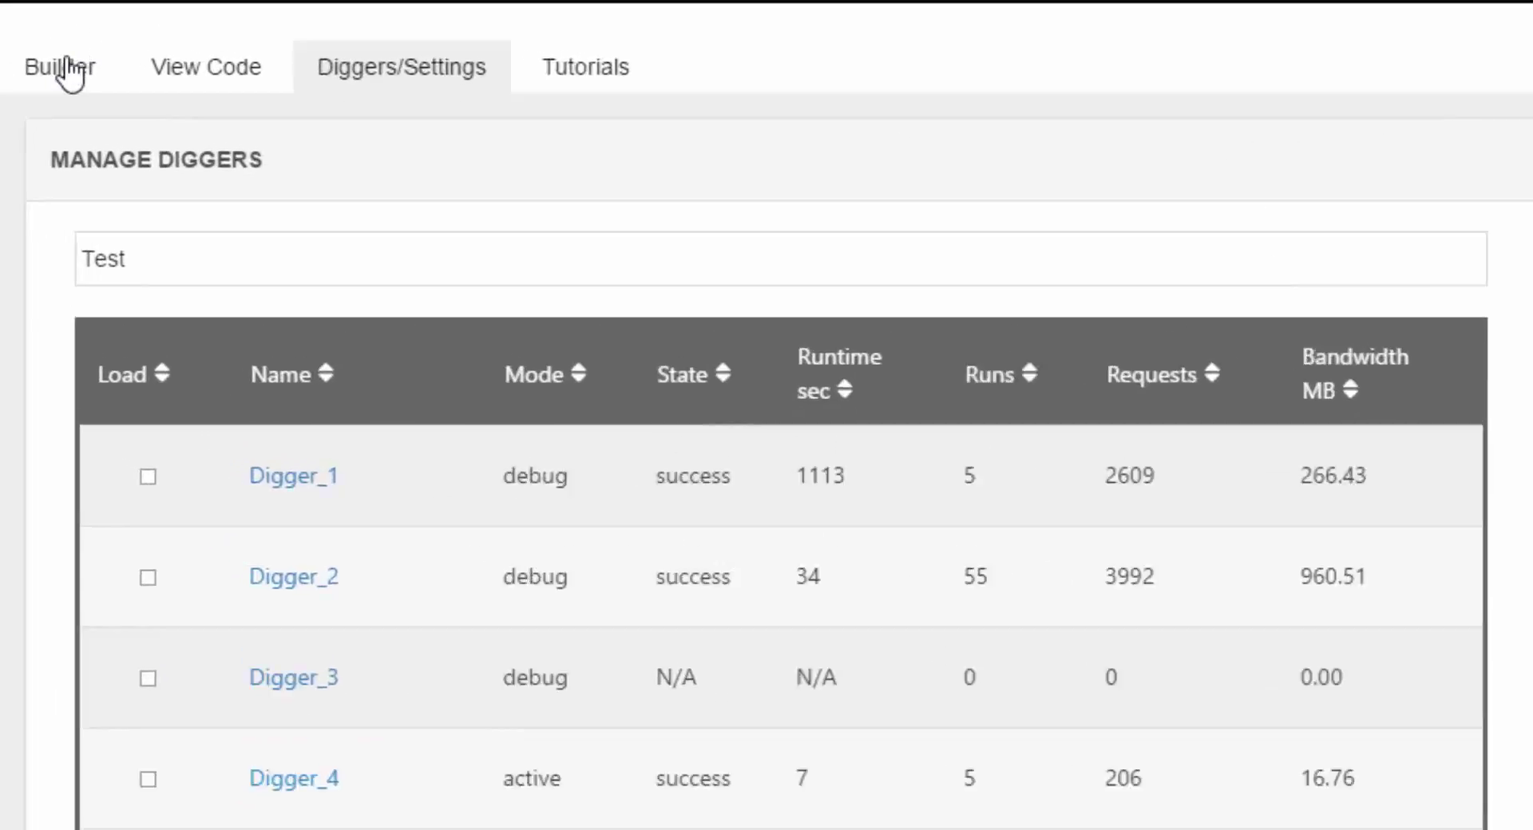
# Save the config as new digger Digger_test_2 in Test with Replace off, then open Diggers/Settings.
pyautogui.click(38, 42)
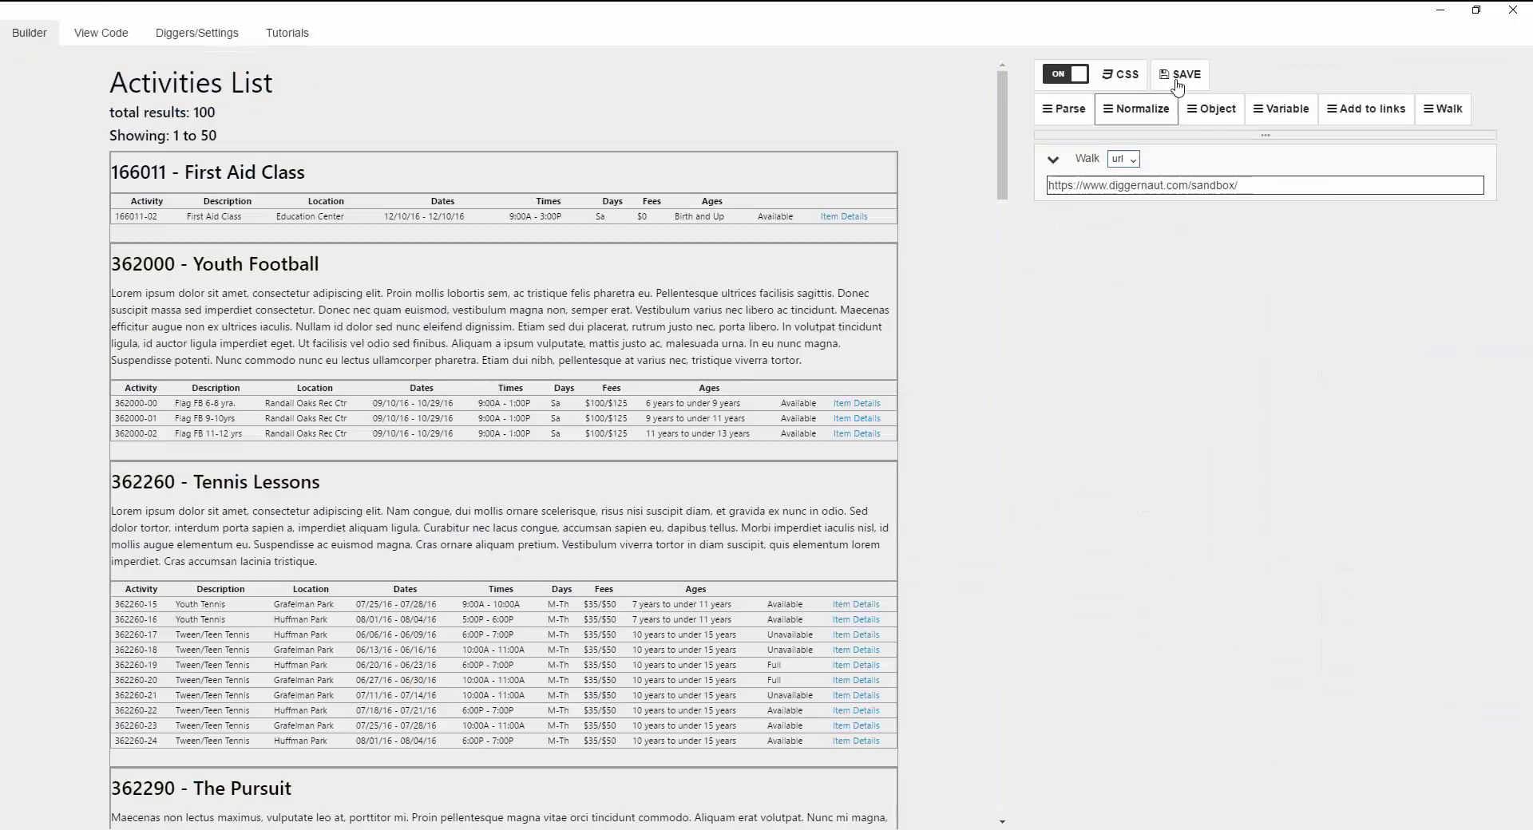
pyautogui.click(1521, 97)
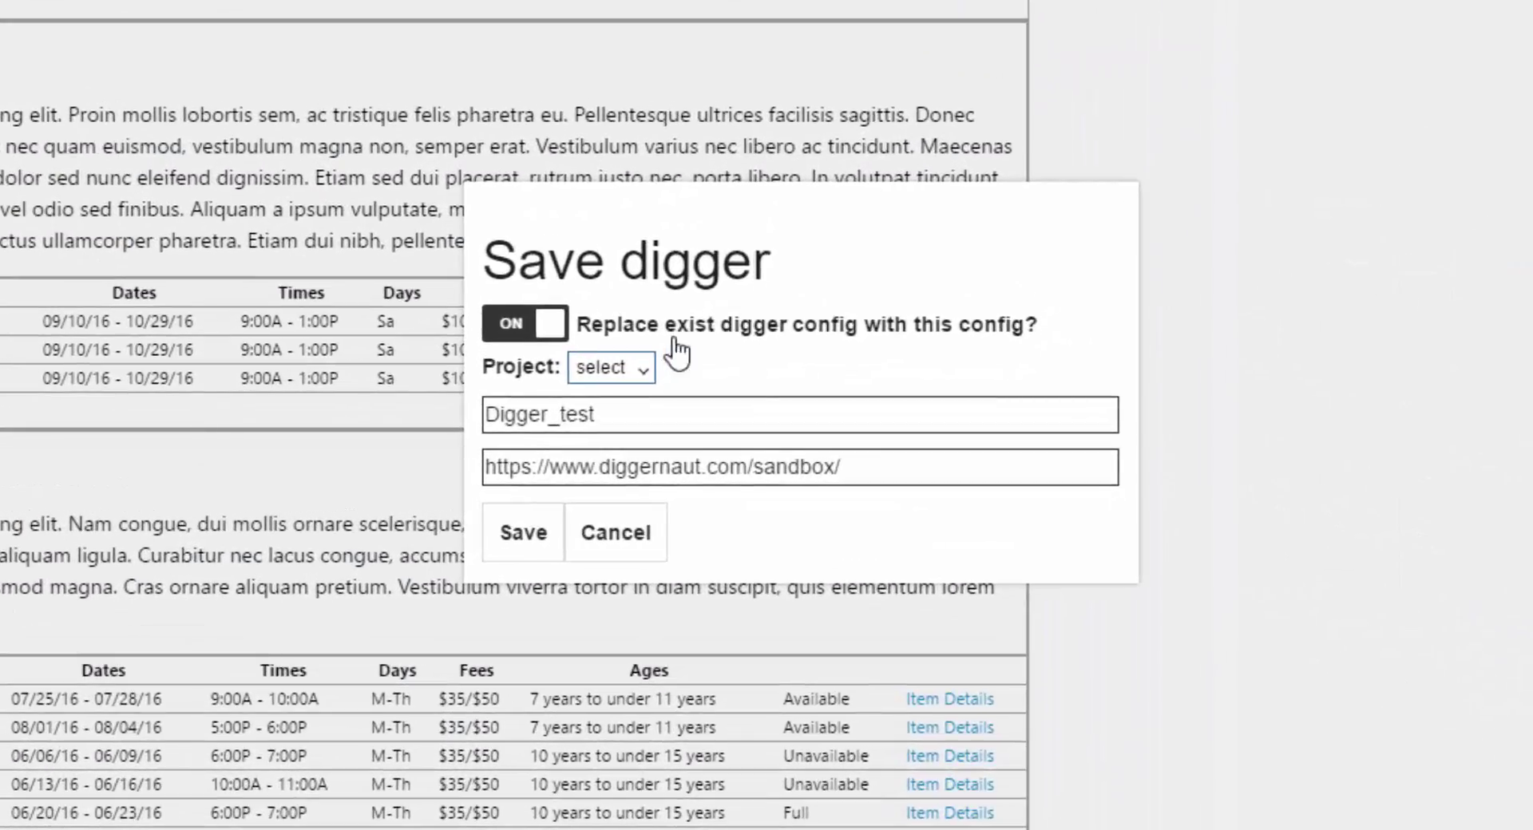
pyautogui.click(654, 385)
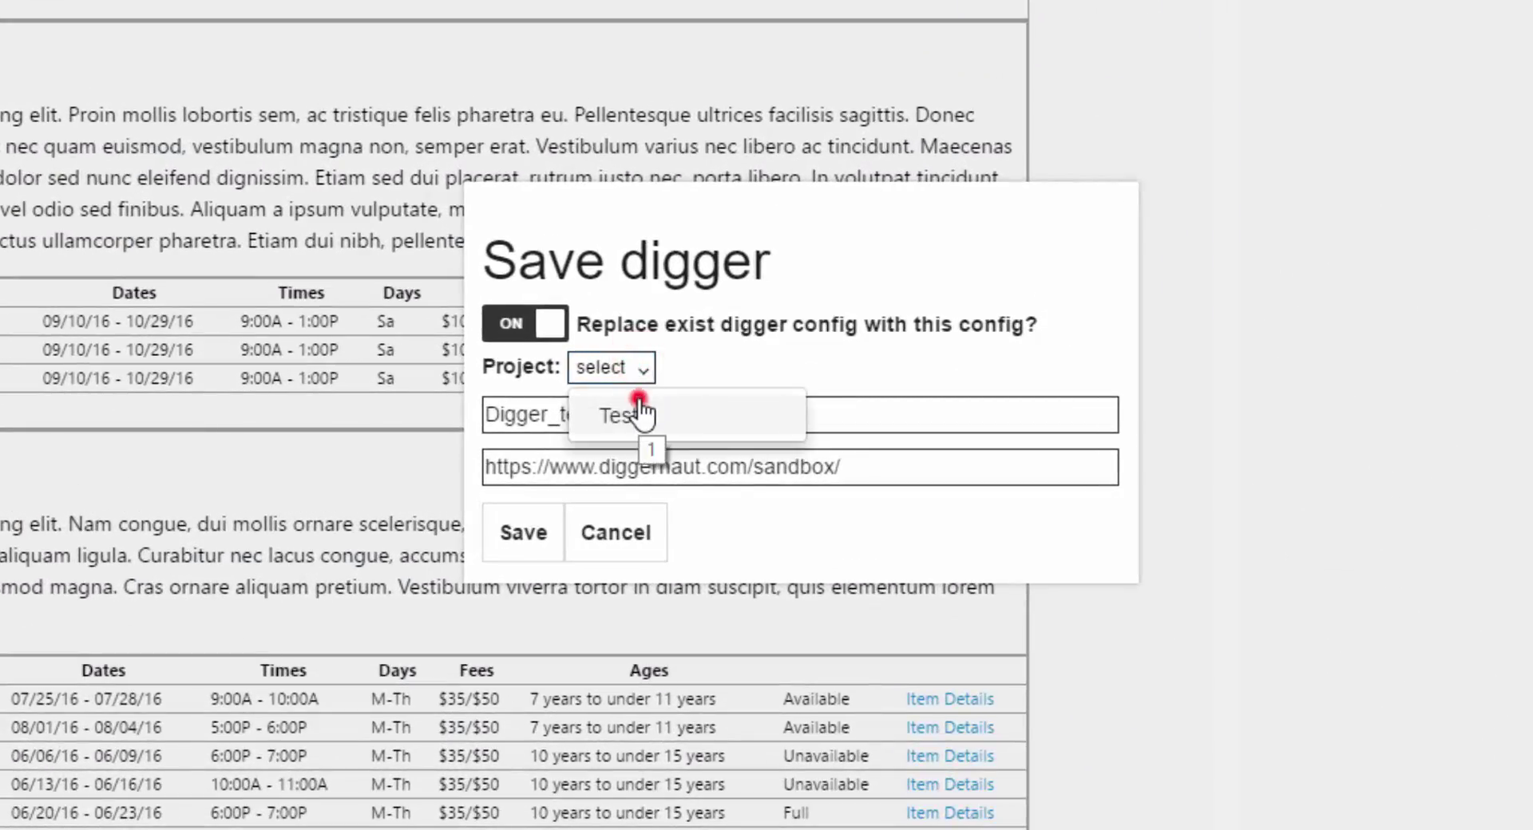
pyautogui.click(639, 407)
pyautogui.click(546, 318)
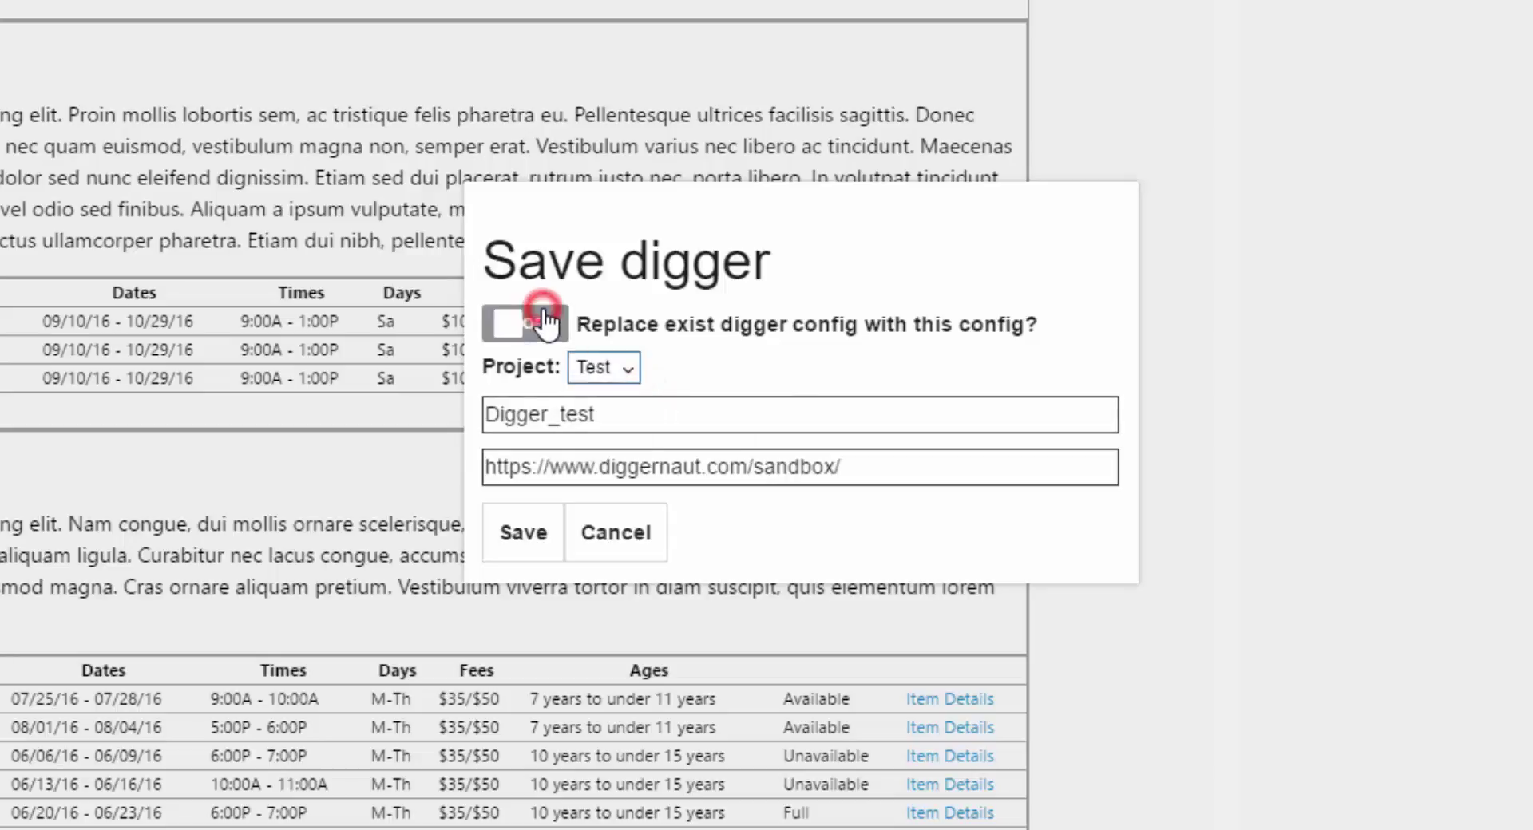
pyautogui.click(628, 413)
pyautogui.write('_2')
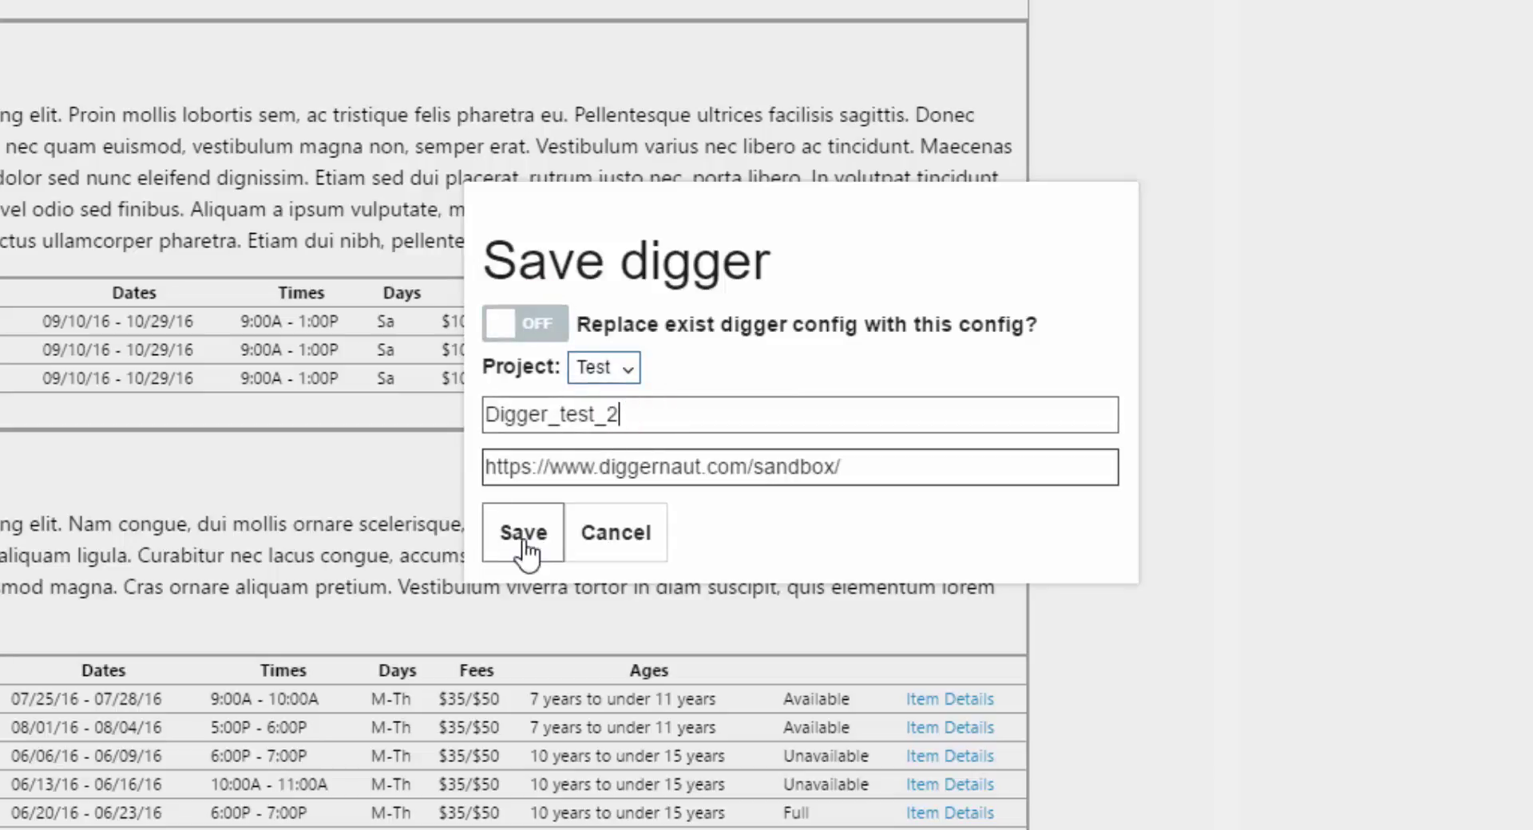
pyautogui.click(525, 535)
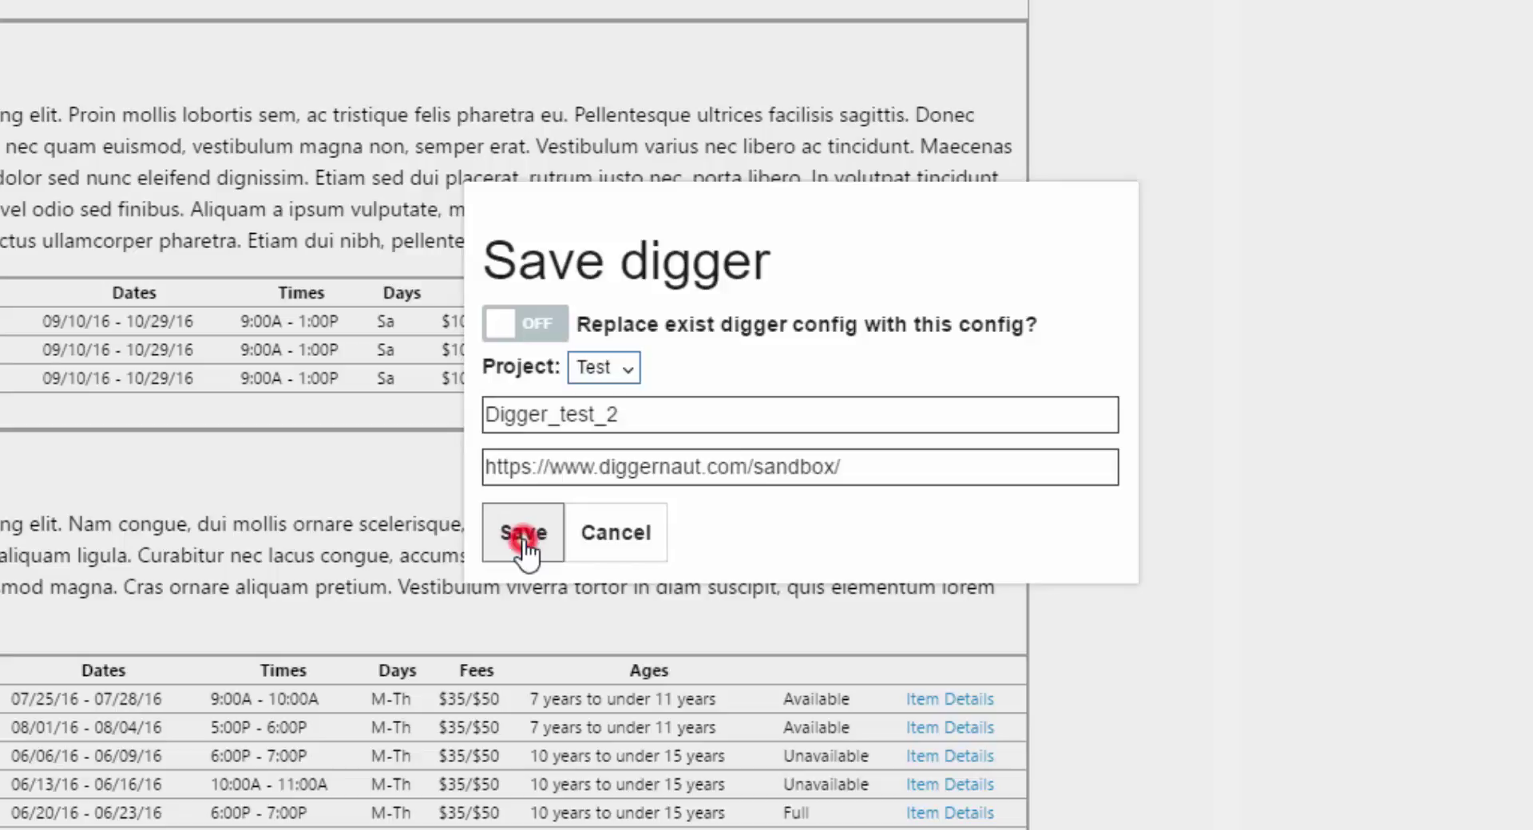
pyautogui.click(515, 467)
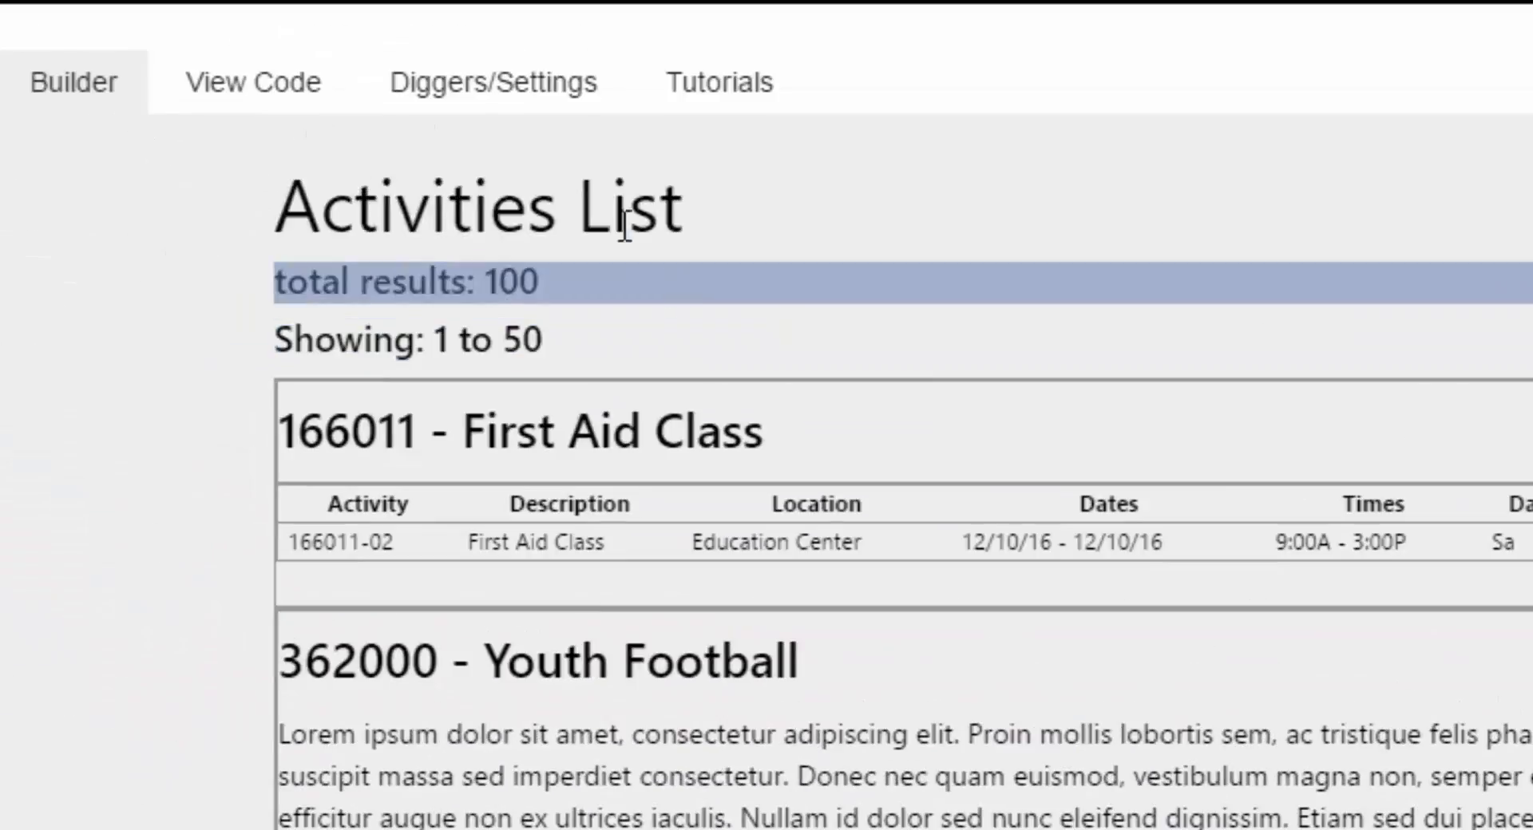
pyautogui.click(523, 84)
# Attach a Find path step for the Youth Football result section under Walk.
pyautogui.click(199, 126)
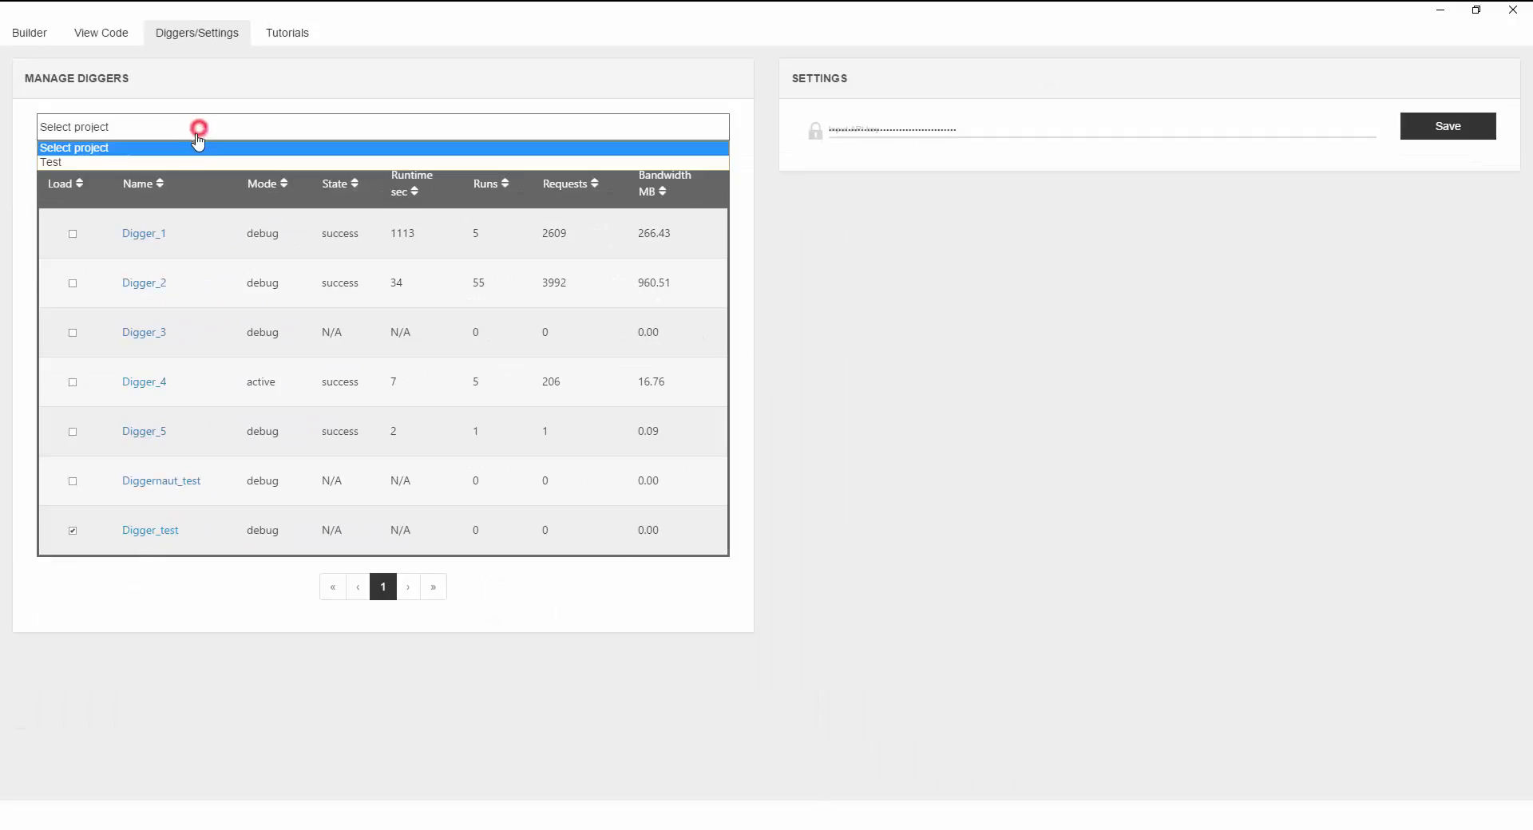
pyautogui.click(183, 148)
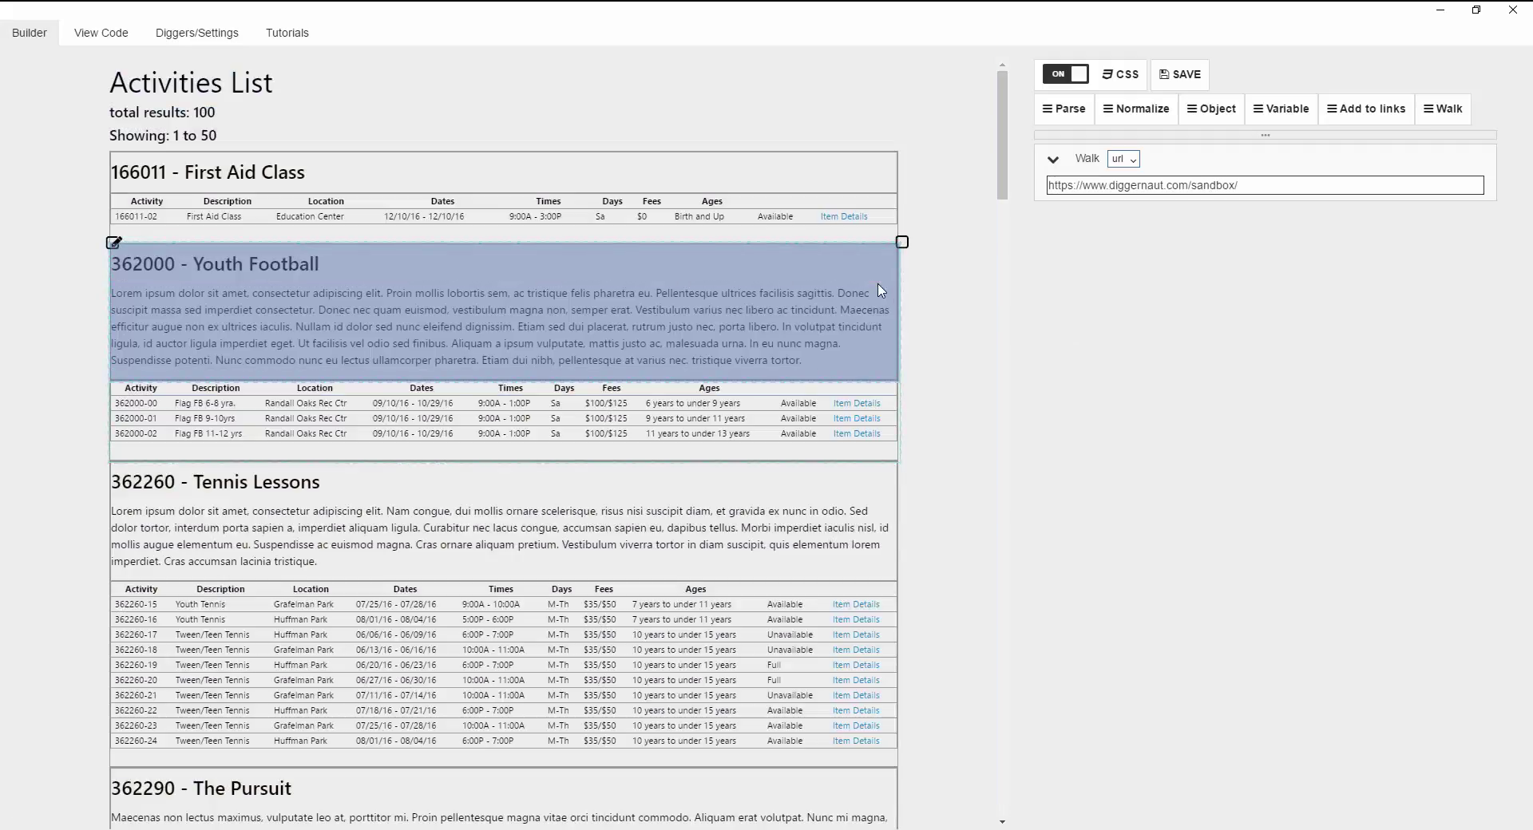
pyautogui.click(881, 290)
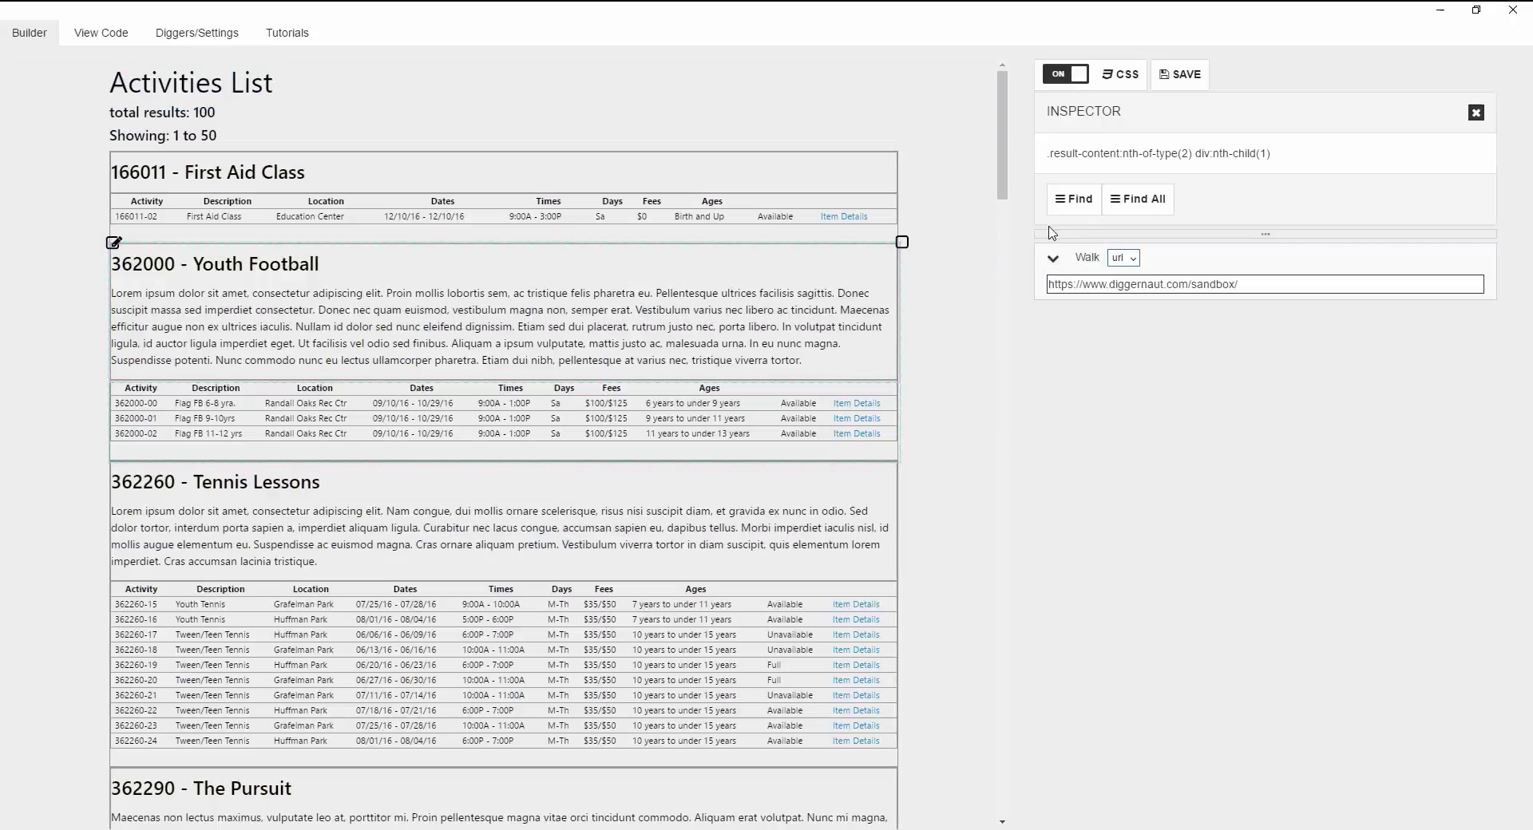
pyautogui.moveTo(1058, 199); pyautogui.dragTo(1188, 258)
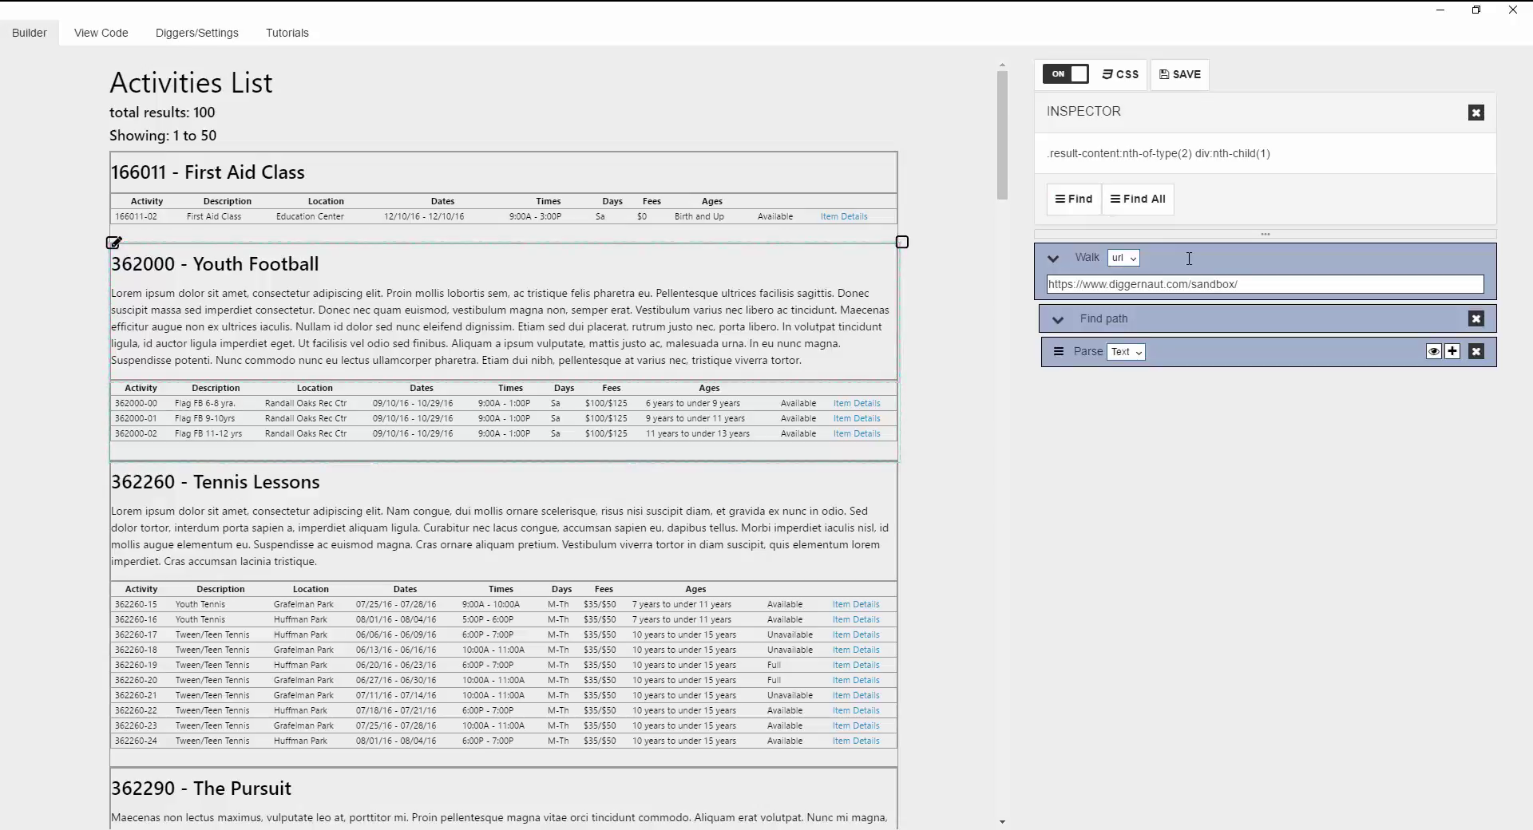
pyautogui.click(1475, 113)
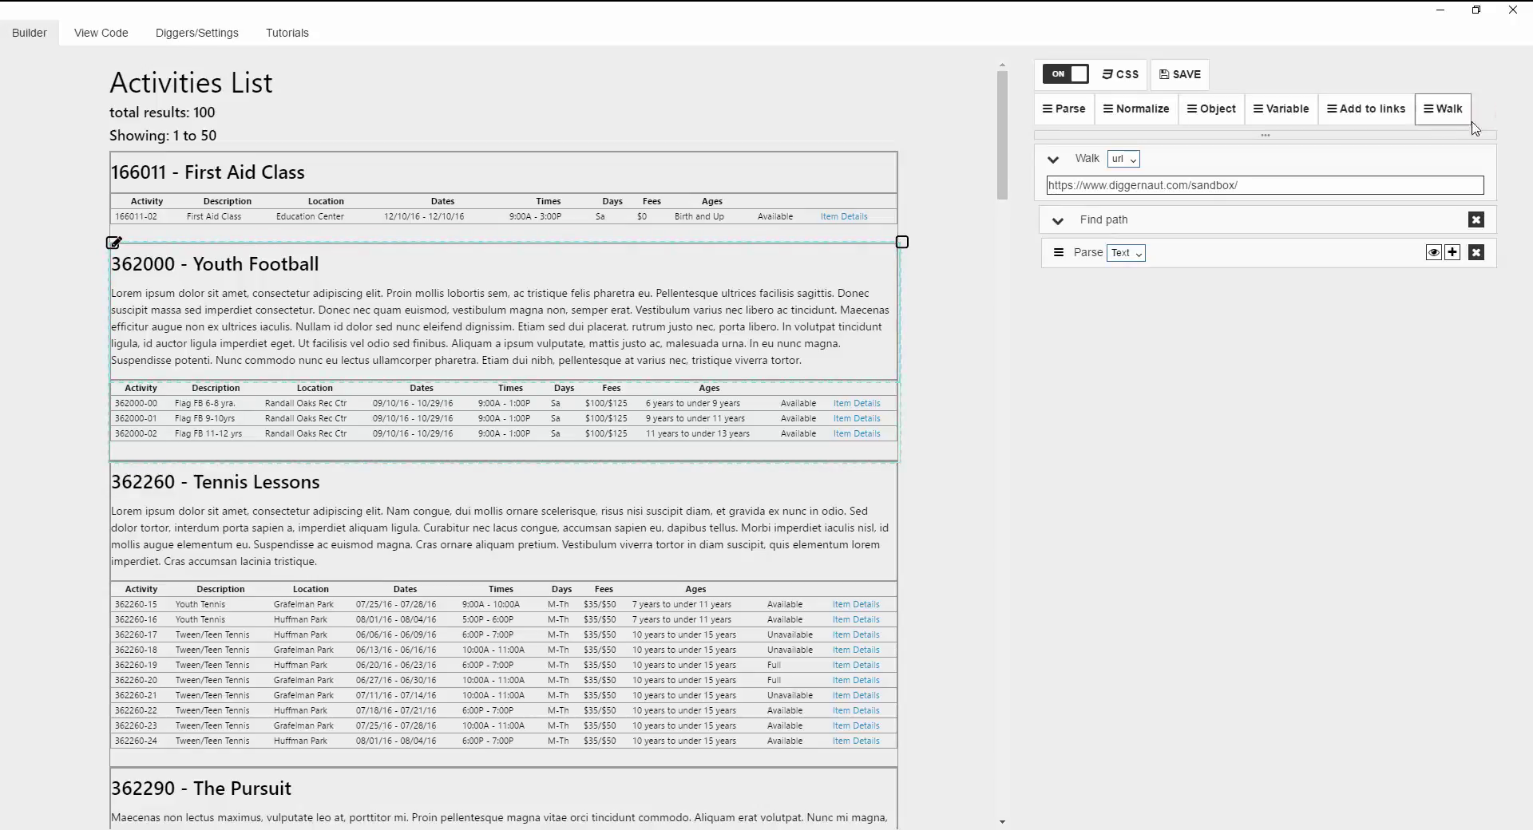
# Add Parse, Normalize, Object, Variable, Add to links and Walk blocks under Find path.
pyautogui.moveTo(1093, 122)
pyautogui.mouseDown()
pyautogui.moveTo(1103, 221)
pyautogui.moveTo(1110, 209)
pyautogui.mouseUp()
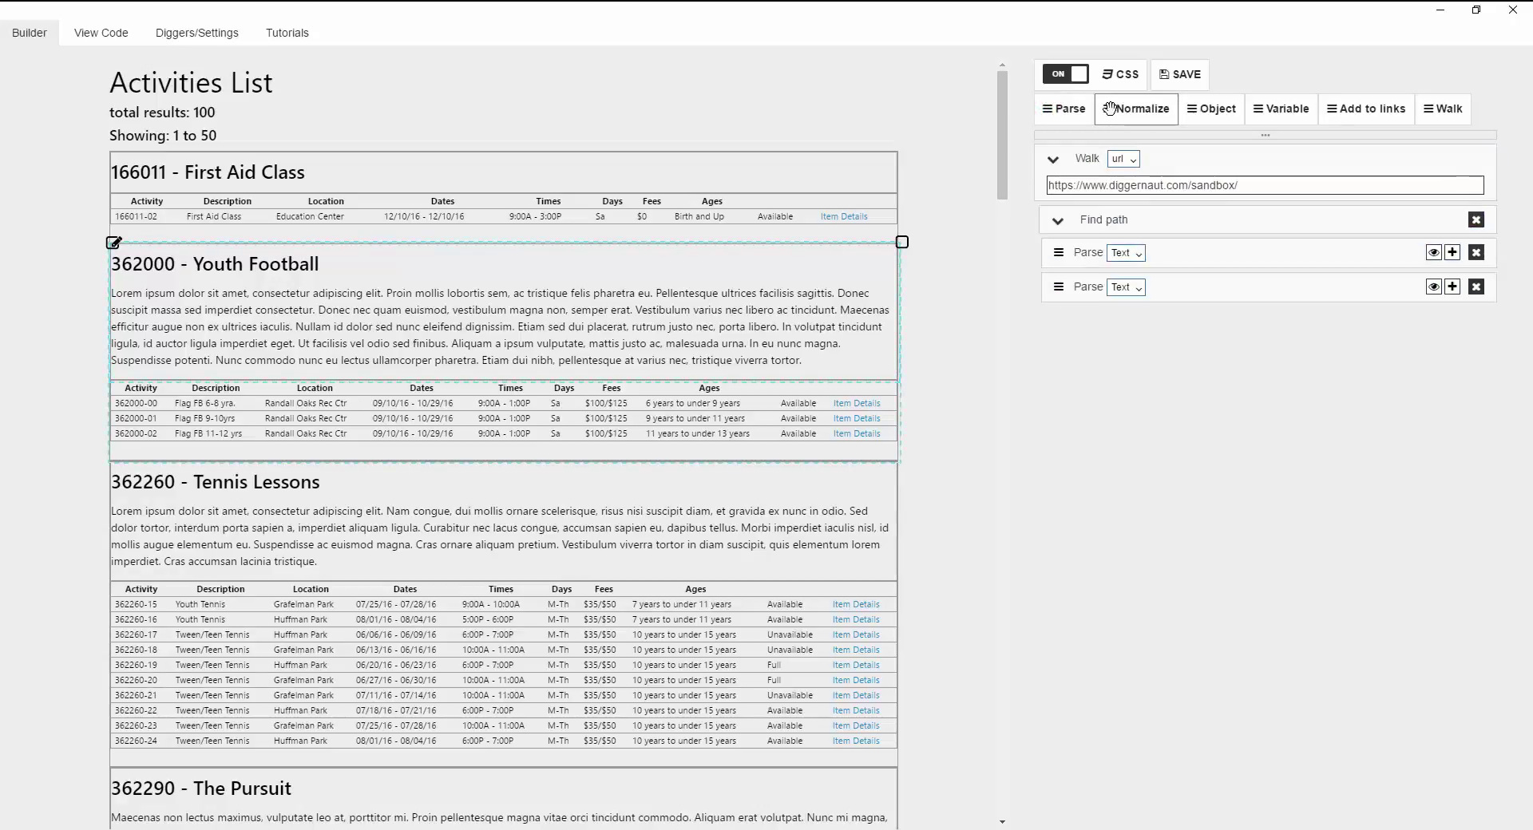
pyautogui.moveTo(1110, 108); pyautogui.dragTo(1118, 220)
pyautogui.moveTo(1209, 108); pyautogui.dragTo(1159, 222)
pyautogui.moveTo(1267, 115); pyautogui.dragTo(1226, 213)
pyautogui.moveTo(1349, 110)
pyautogui.mouseDown()
pyautogui.moveTo(1297, 190)
pyautogui.moveTo(1238, 209)
pyautogui.mouseUp()
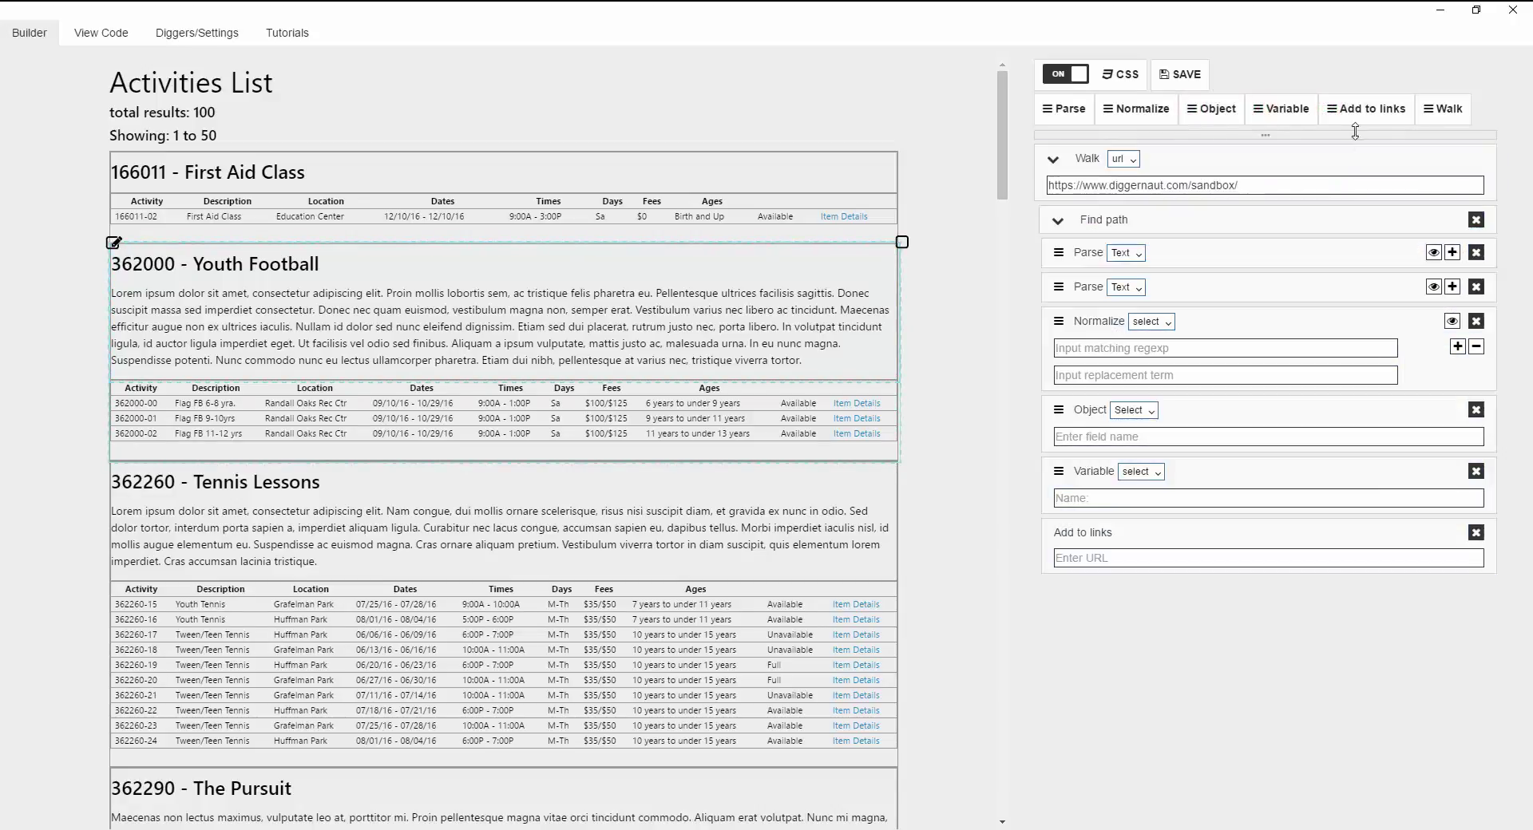
pyautogui.moveTo(1425, 106)
pyautogui.mouseDown()
pyautogui.moveTo(1113, 214)
pyautogui.moveTo(1270, 232)
pyautogui.mouseUp()
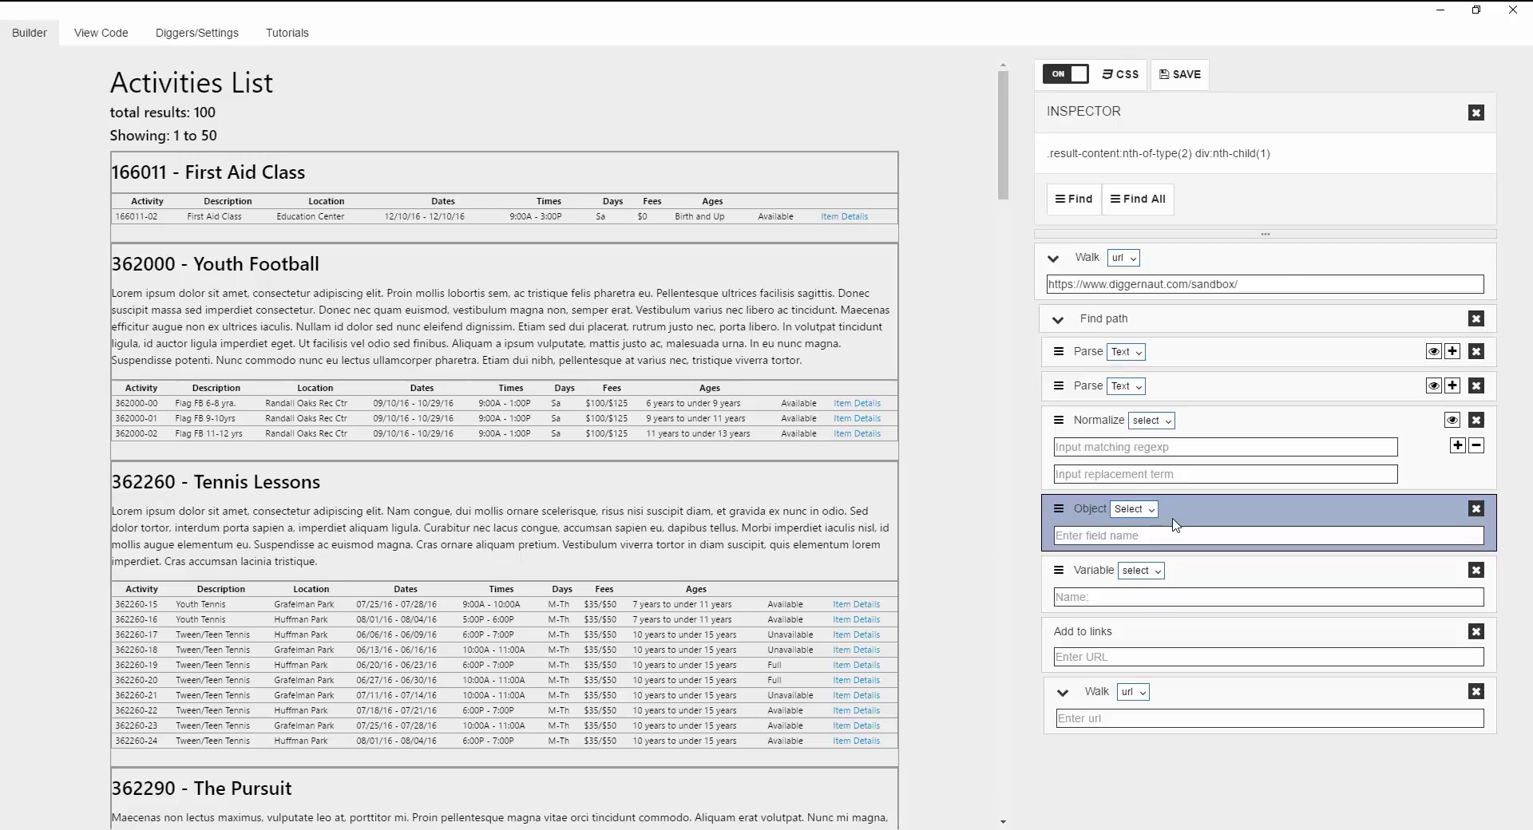
# Collapse the Object, Normalize and Variable blocks, briefly re-expanding Normalize's regexp fields.
pyautogui.click(1089, 510)
pyautogui.click(1101, 431)
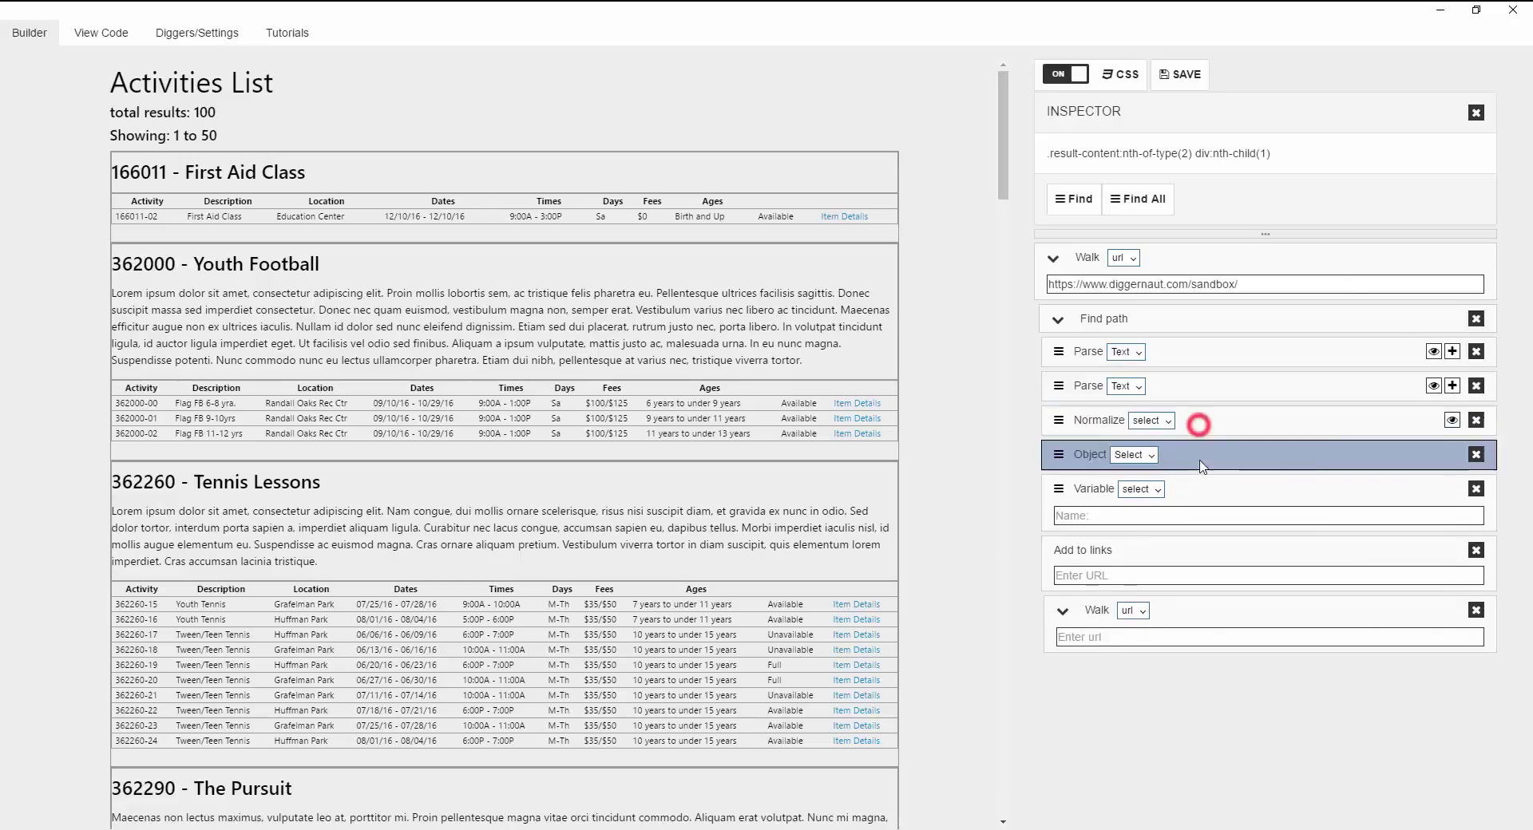
pyautogui.click(1102, 387)
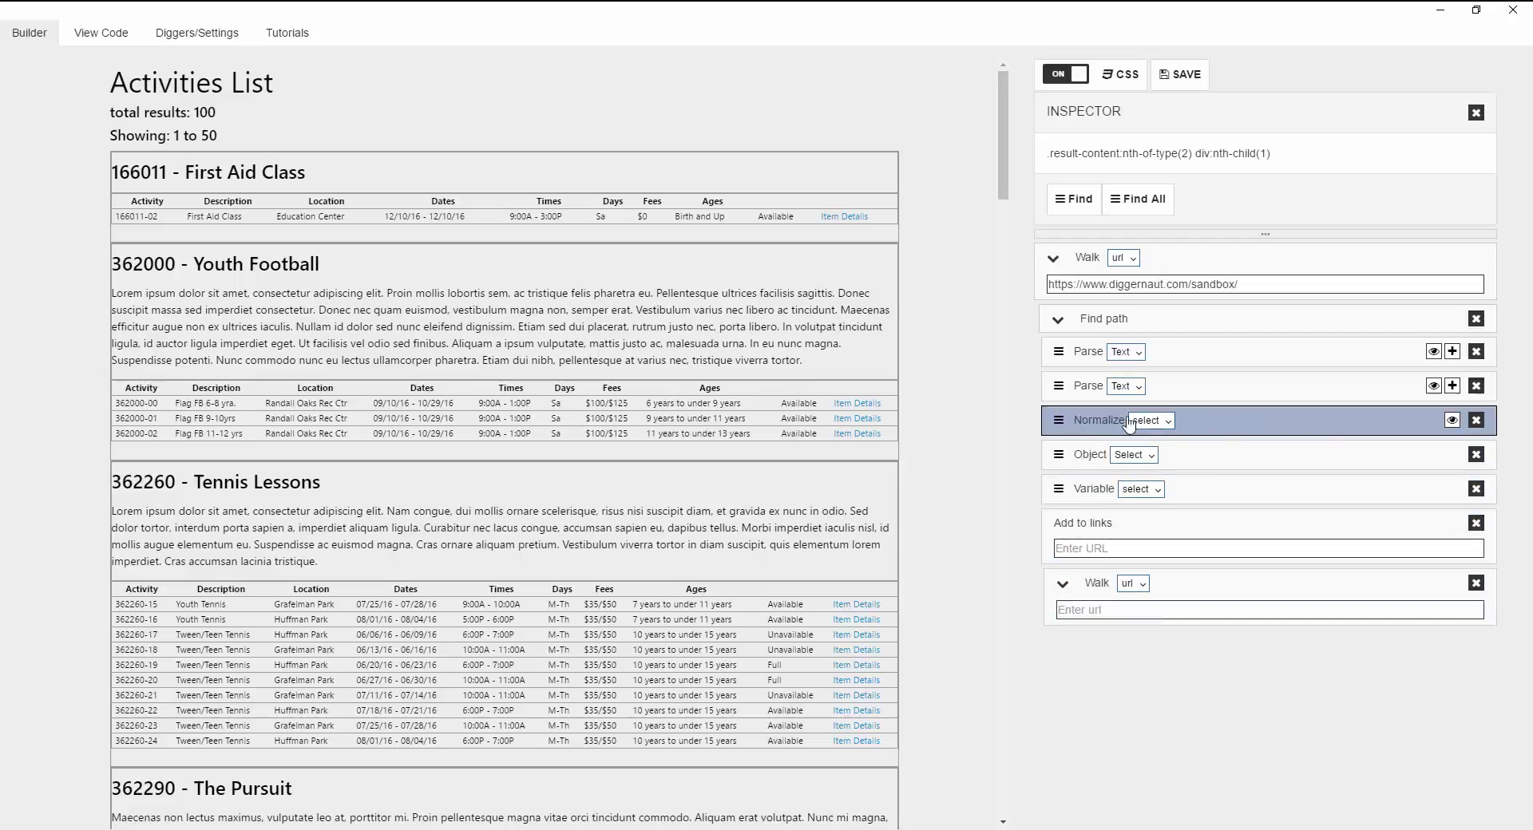
pyautogui.click(1198, 429)
pyautogui.click(1198, 429)
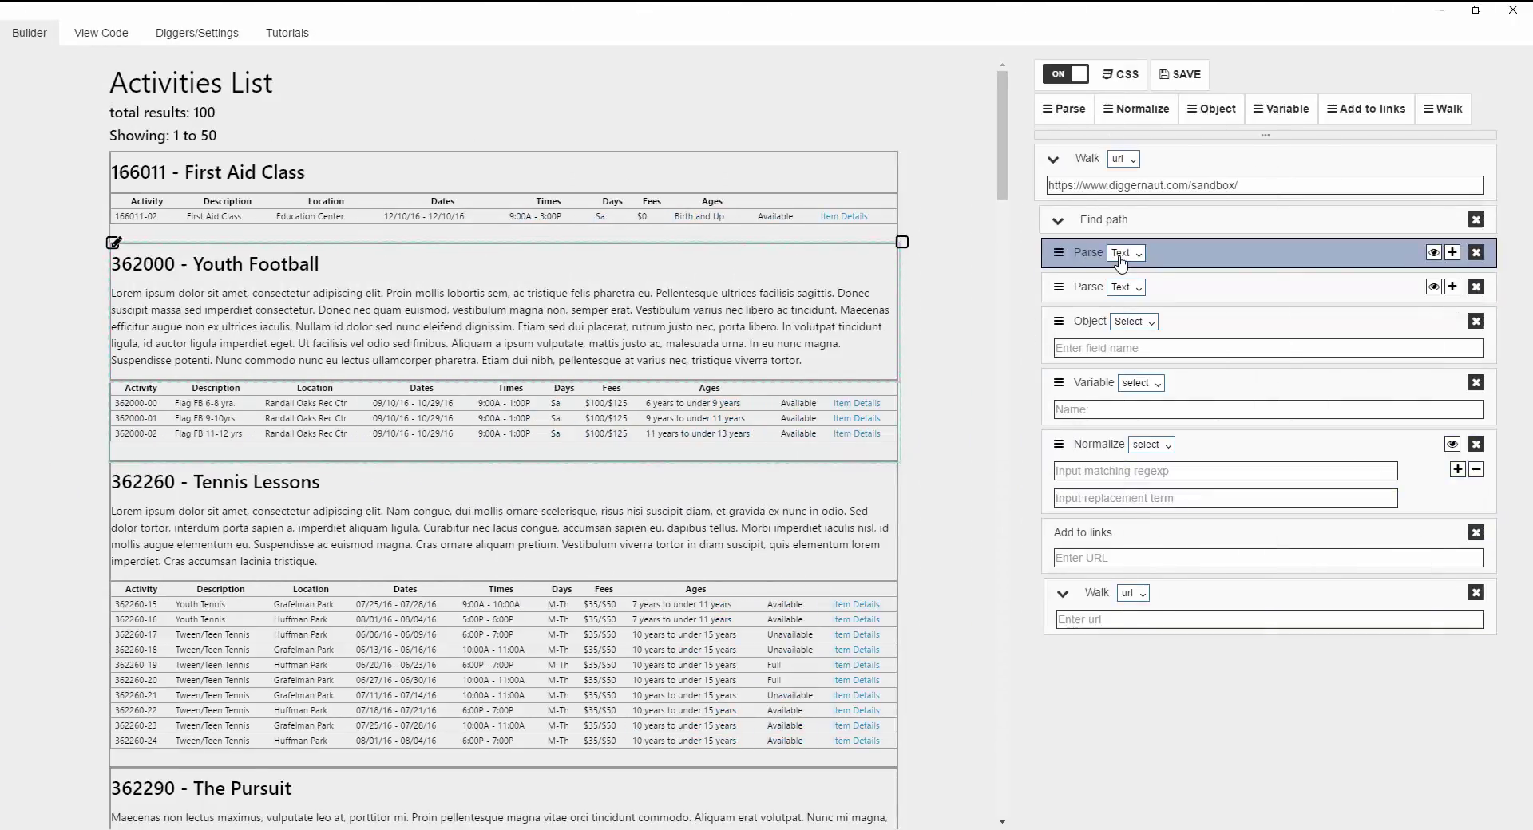
# Browse the Parse, Variable, Walk and Normalize dropdown options without changing them.
pyautogui.click(1126, 253)
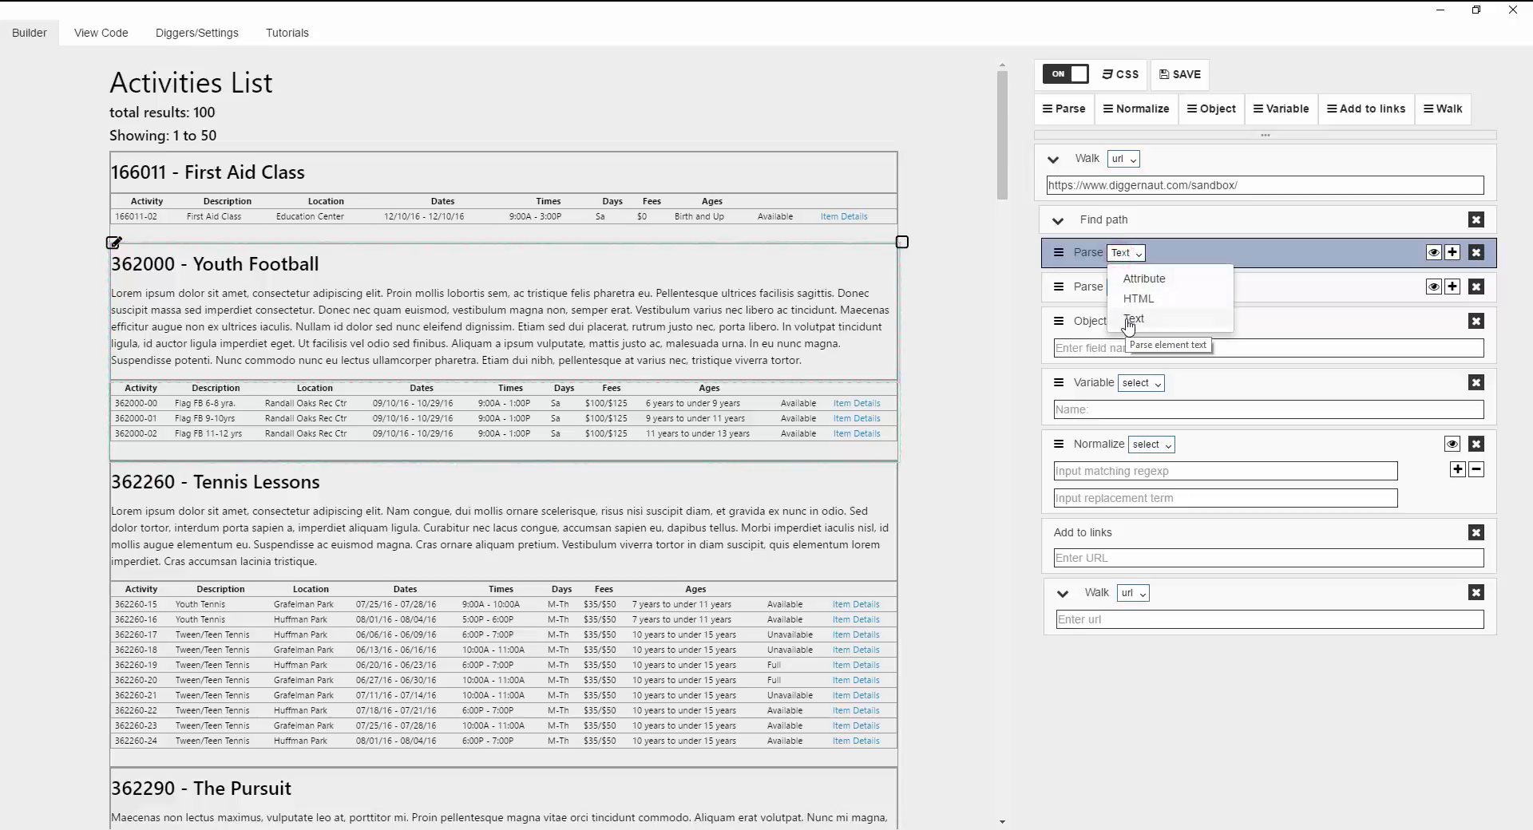
pyautogui.click(1141, 383)
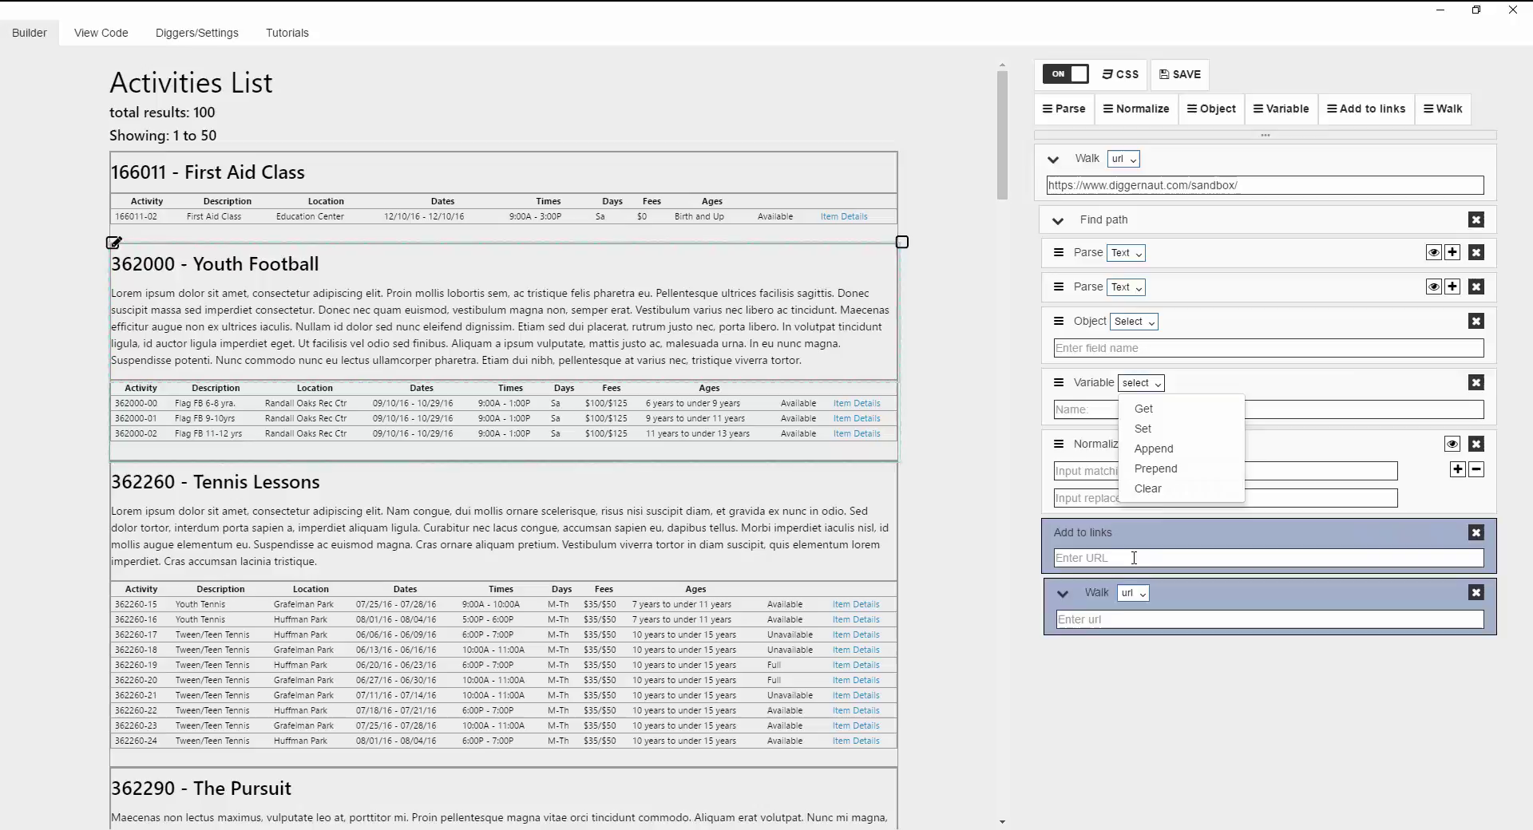
pyautogui.click(1132, 593)
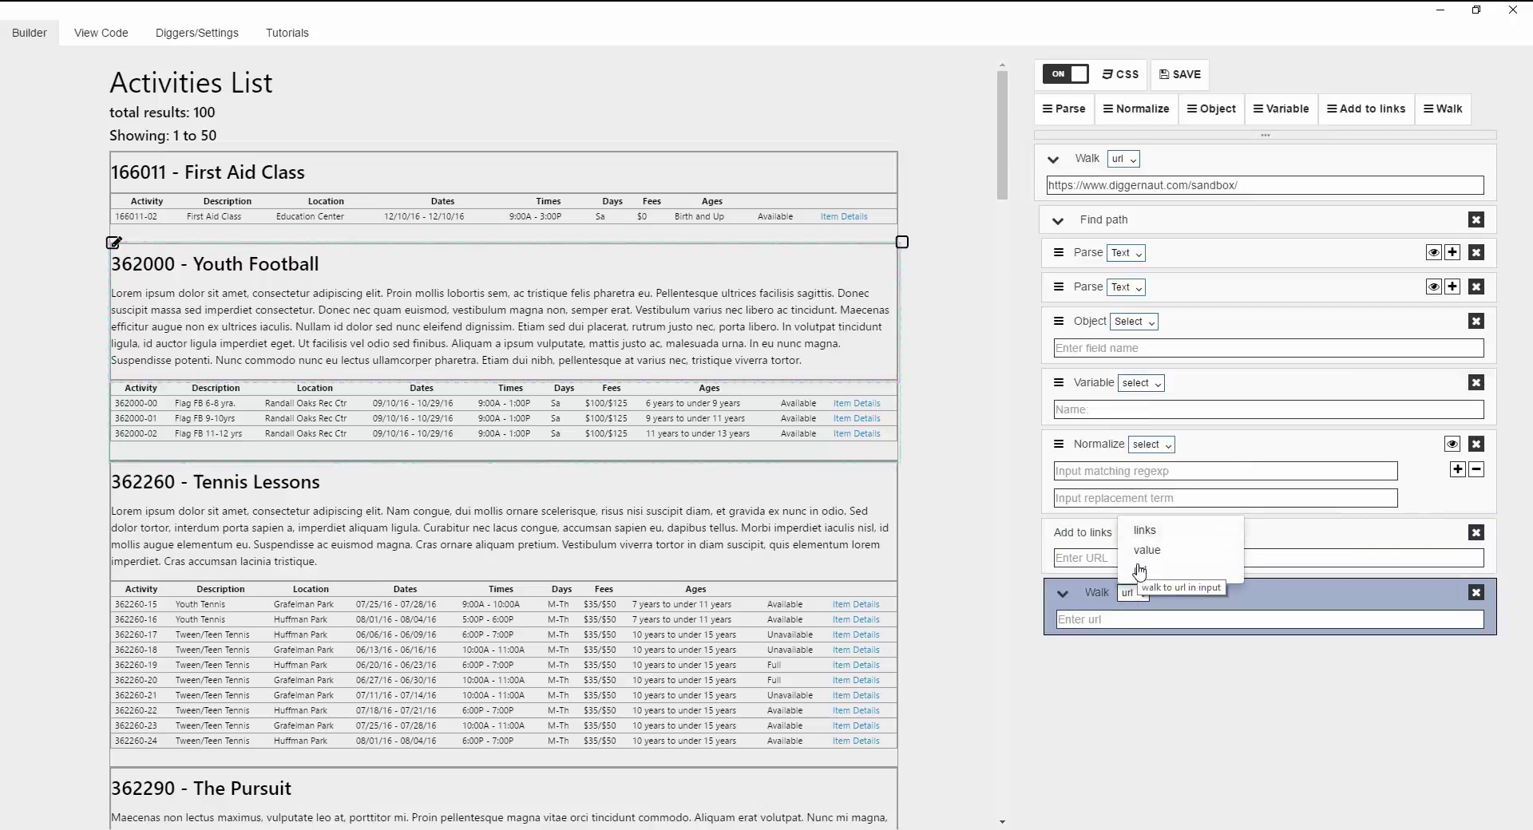
pyautogui.click(1147, 444)
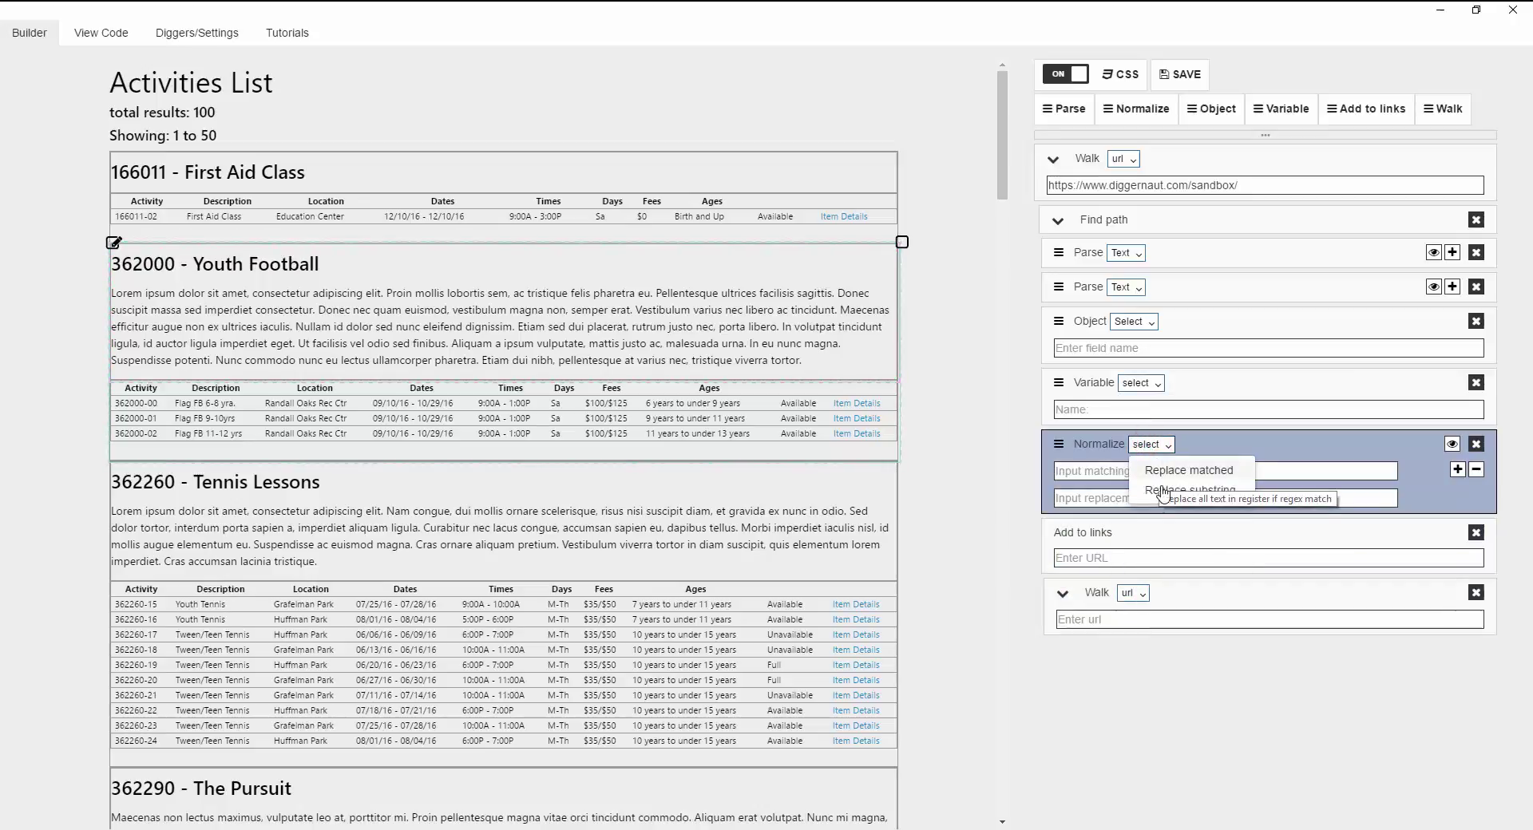
pyautogui.click(1148, 444)
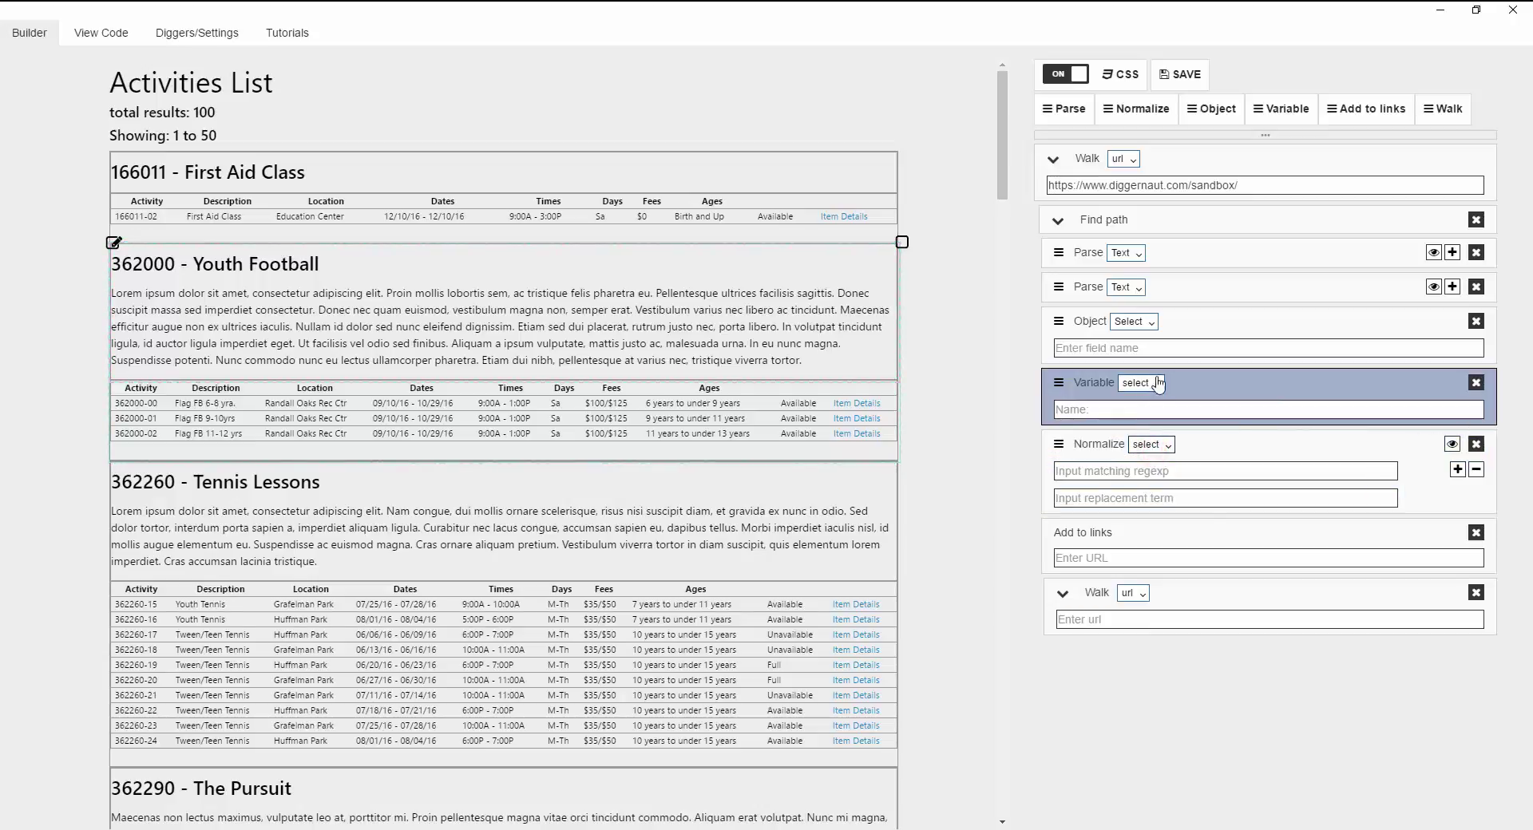
# Add three filter regexp rows to the first Parse block, then remove them again.
pyautogui.click(1451, 254)
pyautogui.click(1458, 278)
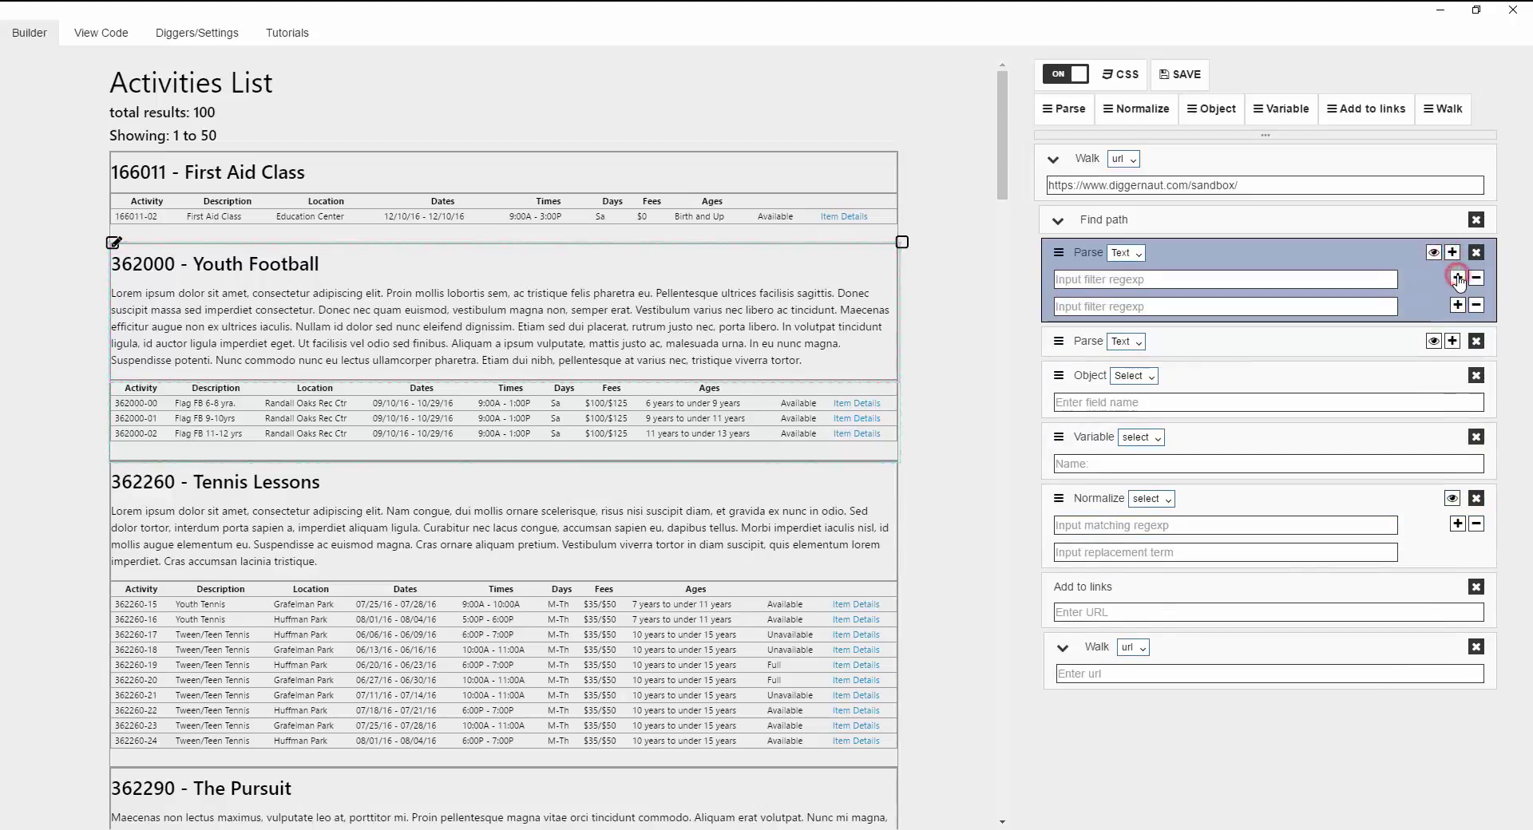
pyautogui.click(1458, 279)
pyautogui.click(1475, 279)
pyautogui.click(1476, 279)
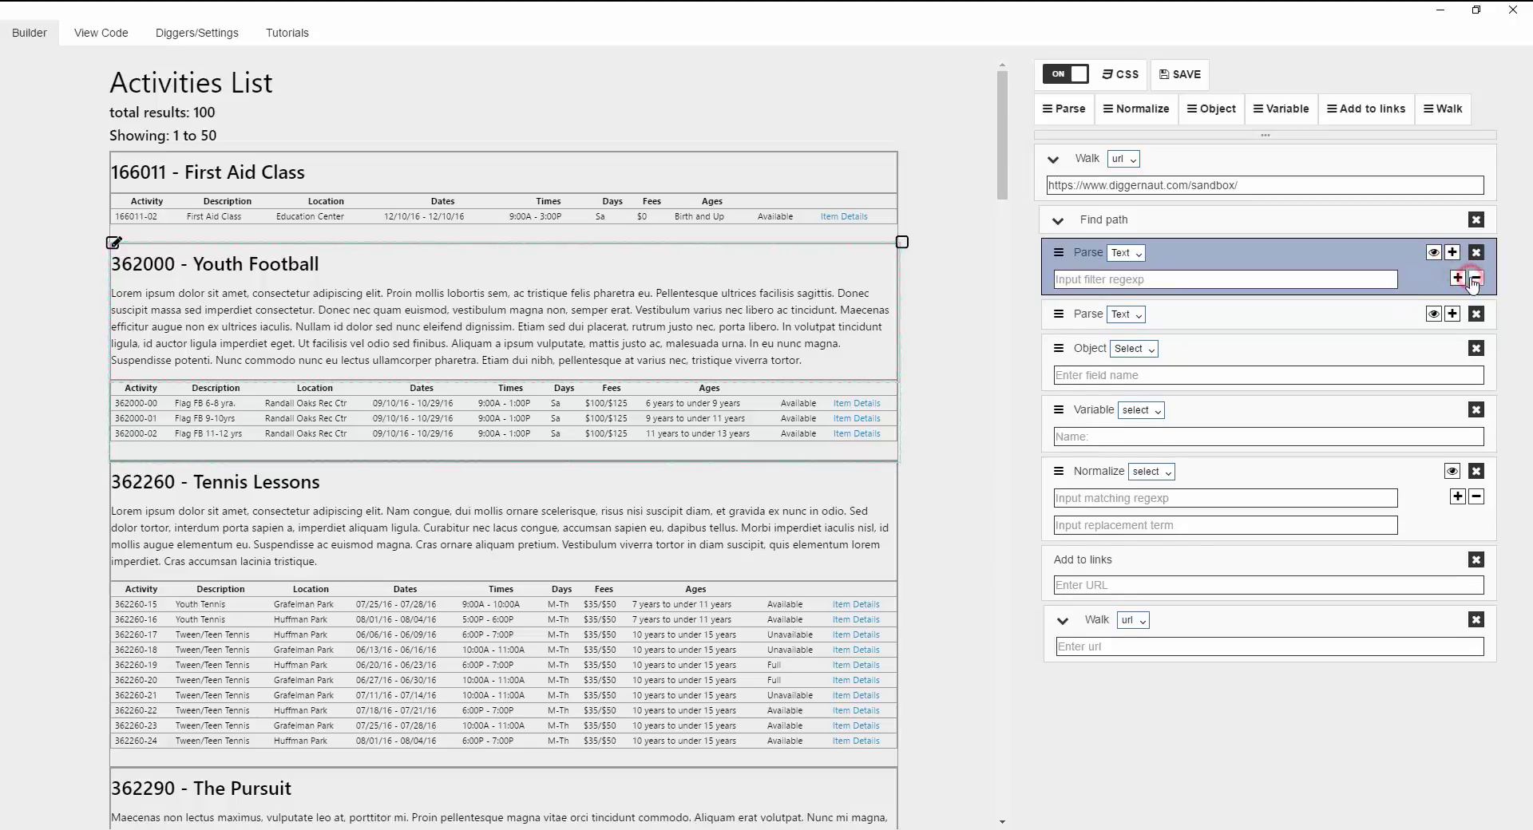
pyautogui.click(1475, 280)
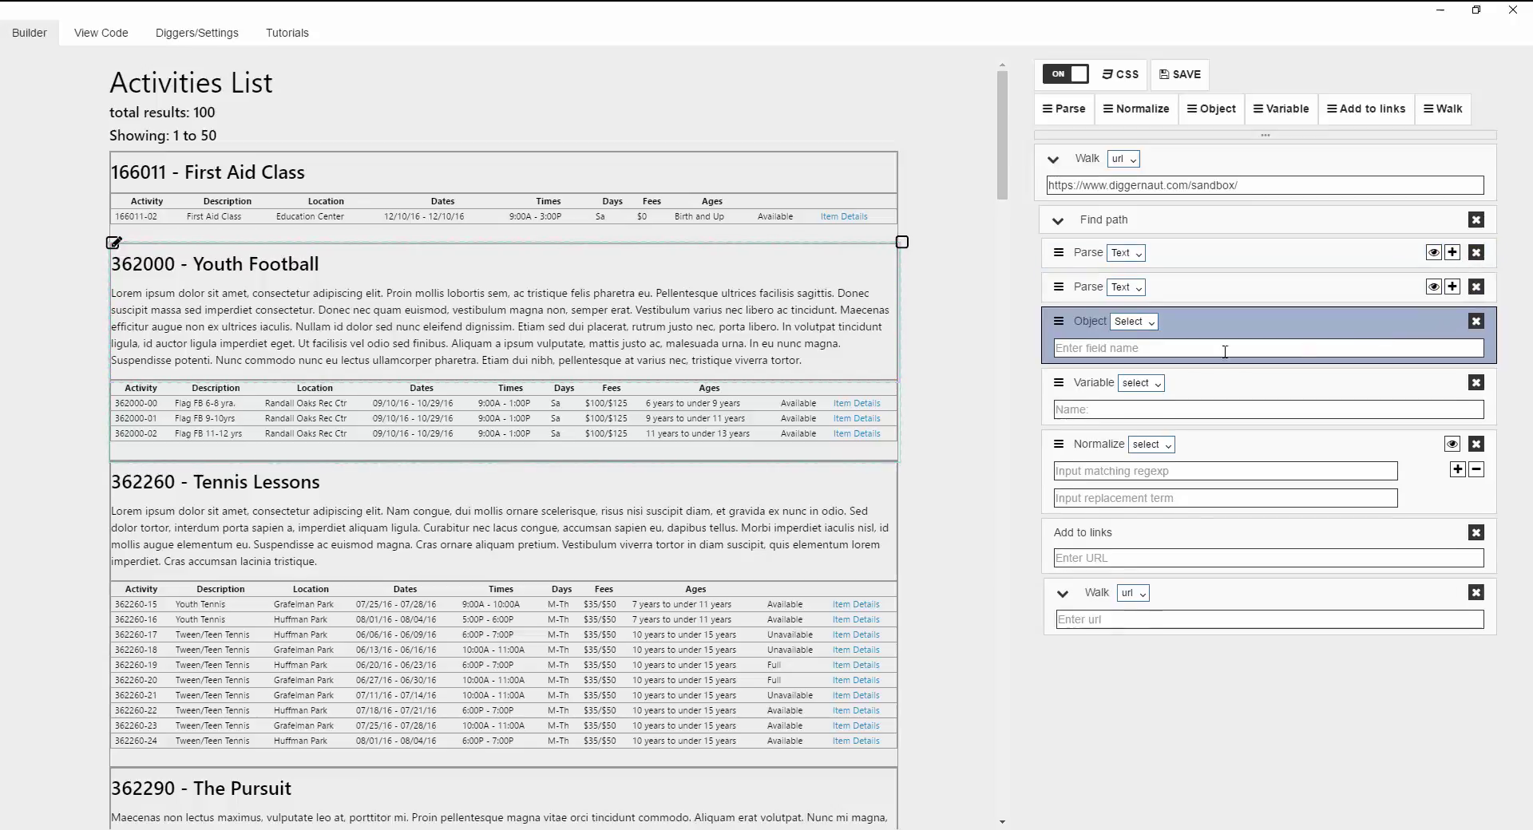
# Check the Object actions, then add and remove two Normalize regexp/replacement pairs.
pyautogui.click(1132, 321)
pyautogui.click(1149, 323)
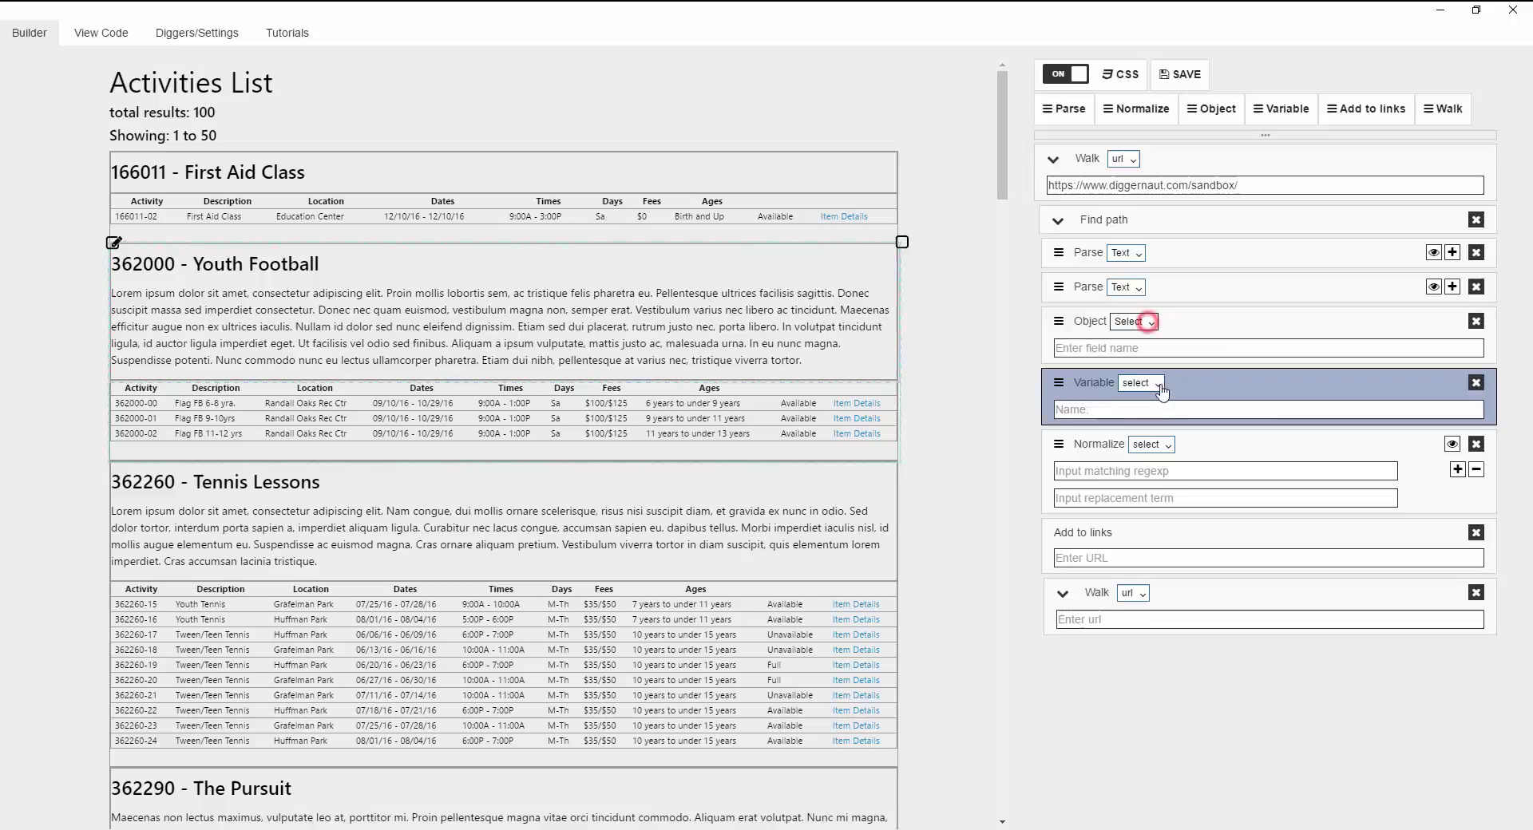
pyautogui.click(1457, 471)
pyautogui.click(1456, 471)
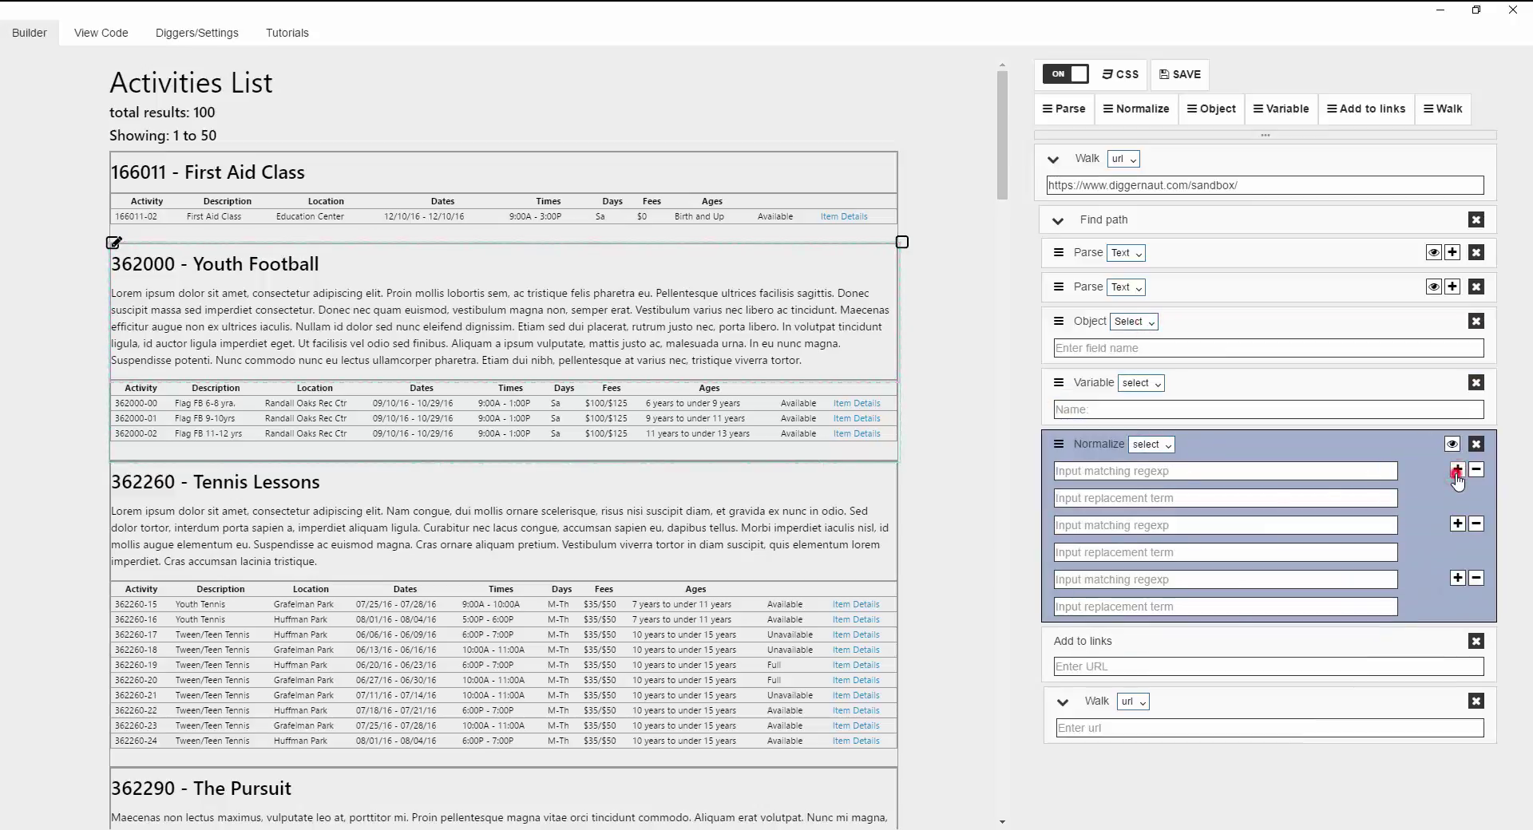
pyautogui.click(1475, 471)
pyautogui.click(1475, 471)
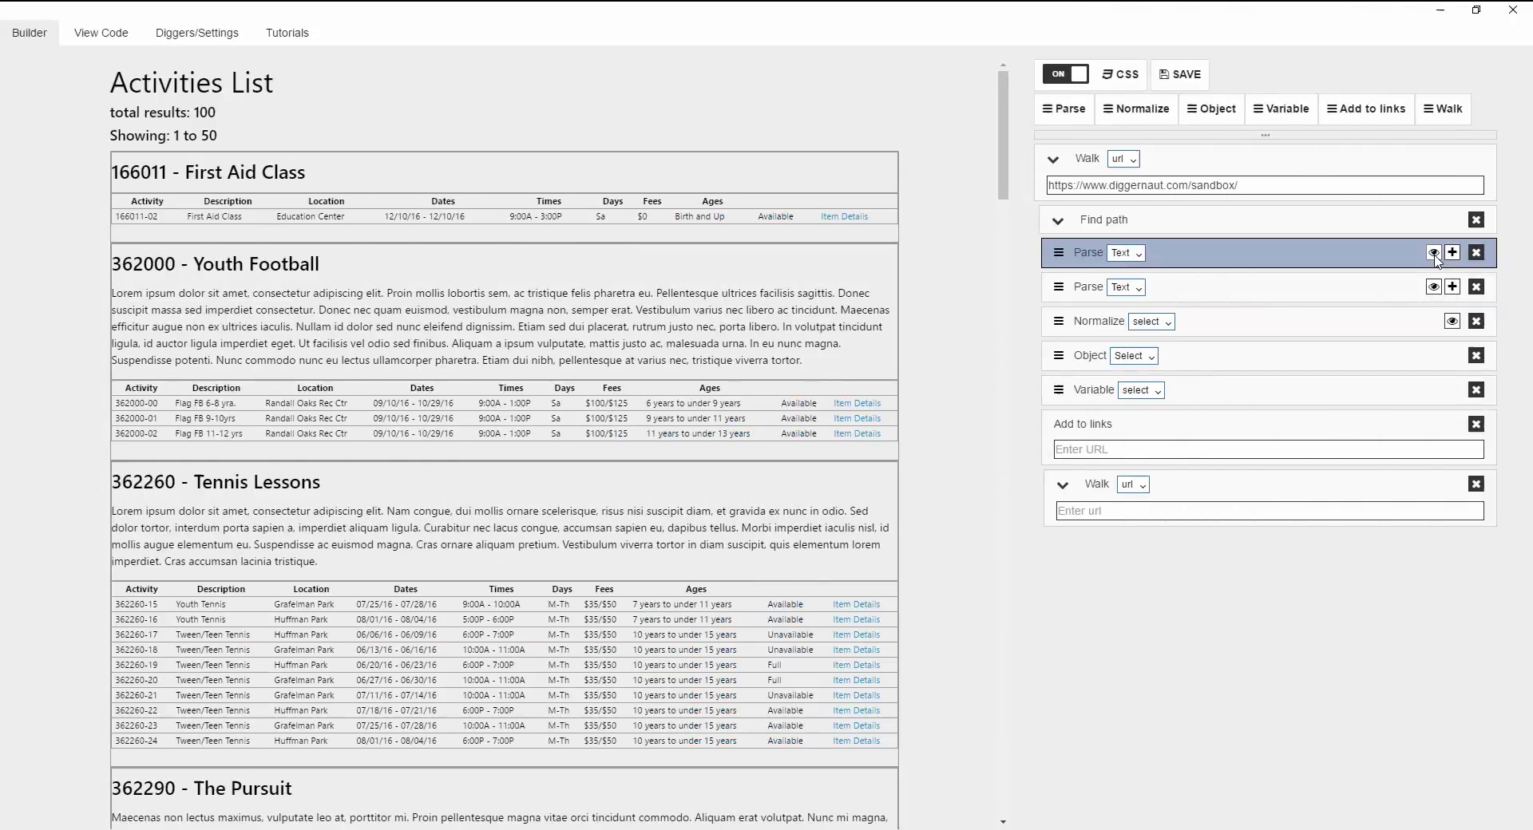
# Preview the Youth Football text from the first Parse block in an enlarged preview area.
pyautogui.click(1434, 254)
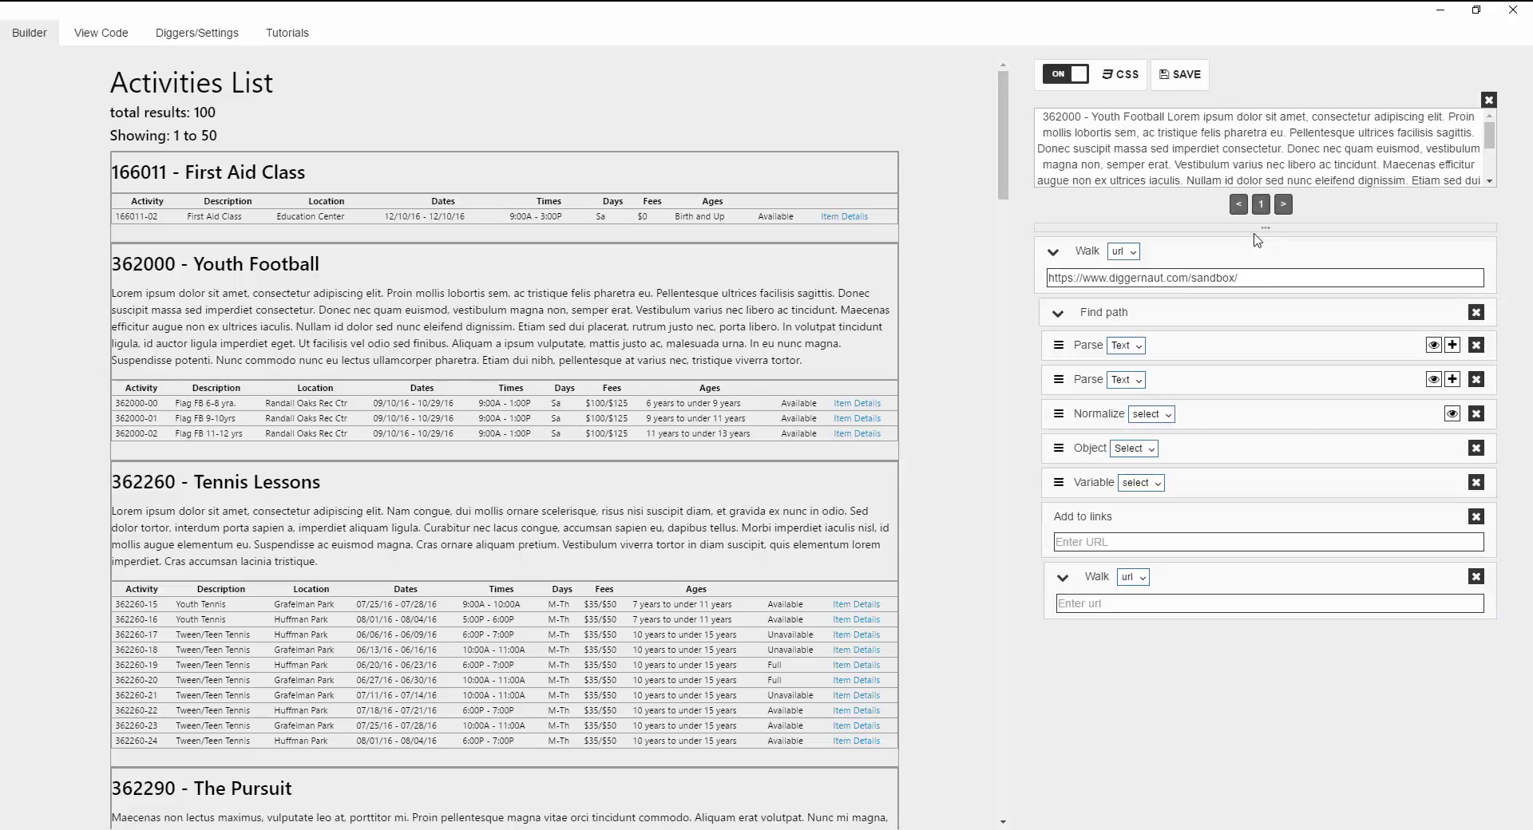
pyautogui.moveTo(1252, 229)
pyautogui.mouseDown()
pyautogui.moveTo(1230, 587)
pyautogui.moveTo(1249, 614)
pyautogui.moveTo(1259, 369)
pyautogui.moveTo(1293, 243)
pyautogui.moveTo(1325, 228)
pyautogui.mouseUp()
pyautogui.scroll(-2, 1489, 128)
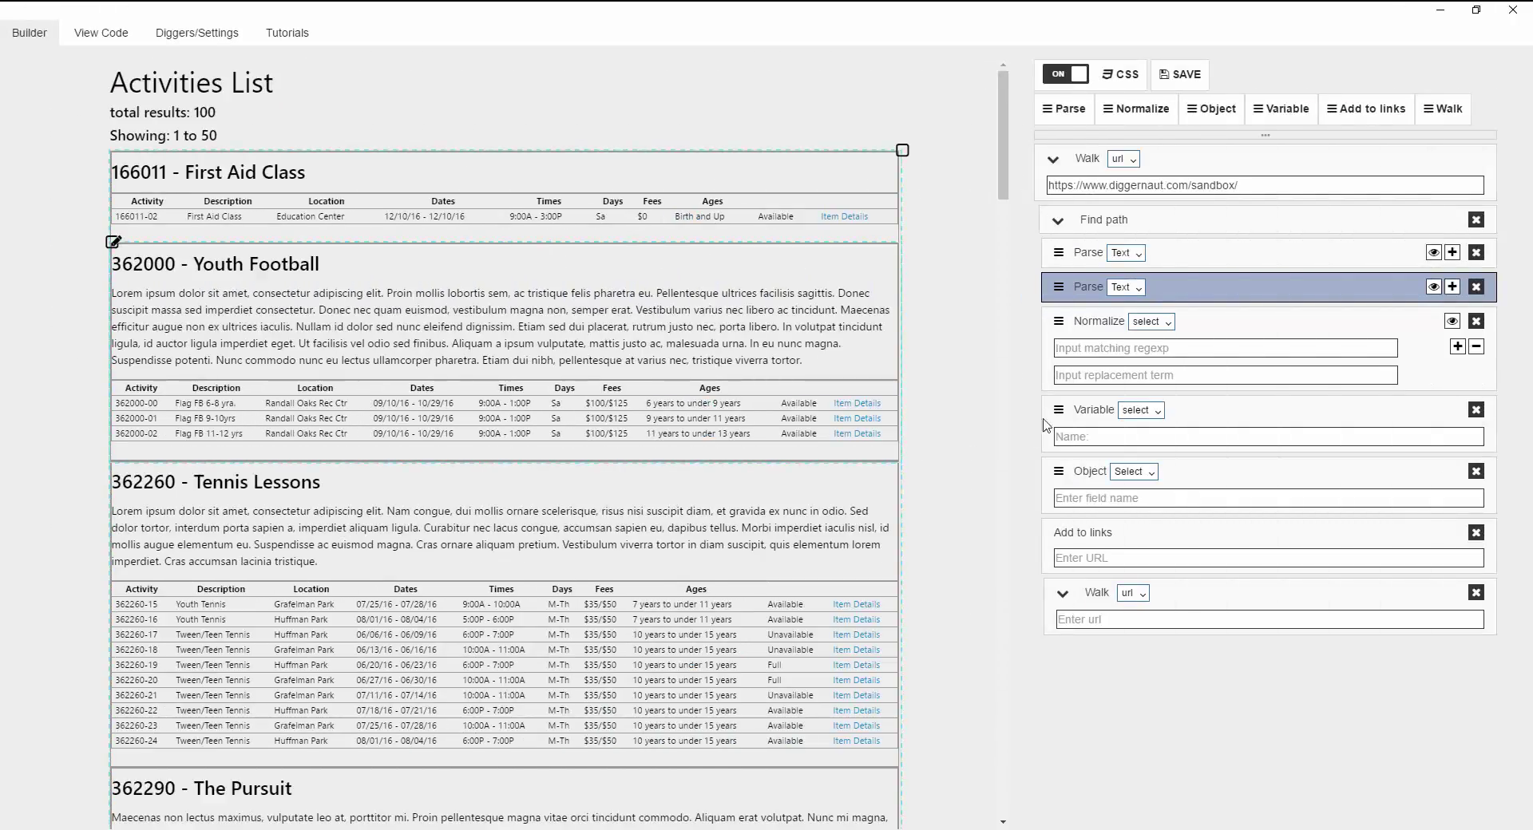
# Move Variable after the second Parse and Normalize below Add to links, then try deleting blocks.
pyautogui.moveTo(1058, 410); pyautogui.dragTo(1065, 311)
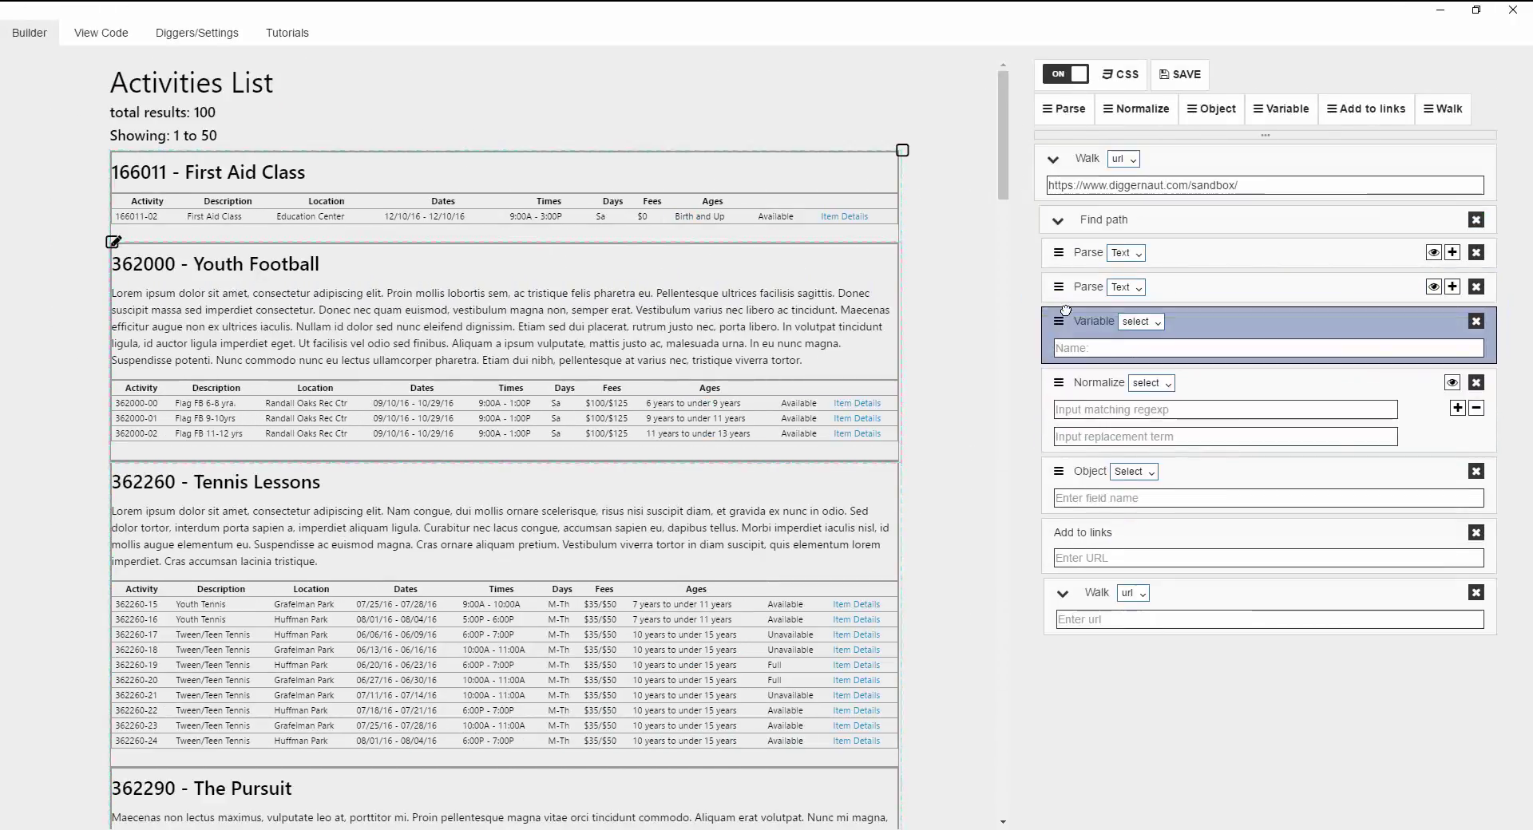
pyautogui.moveTo(1065, 388)
pyautogui.mouseDown()
pyautogui.moveTo(1062, 590)
pyautogui.moveTo(1062, 507)
pyautogui.mouseUp()
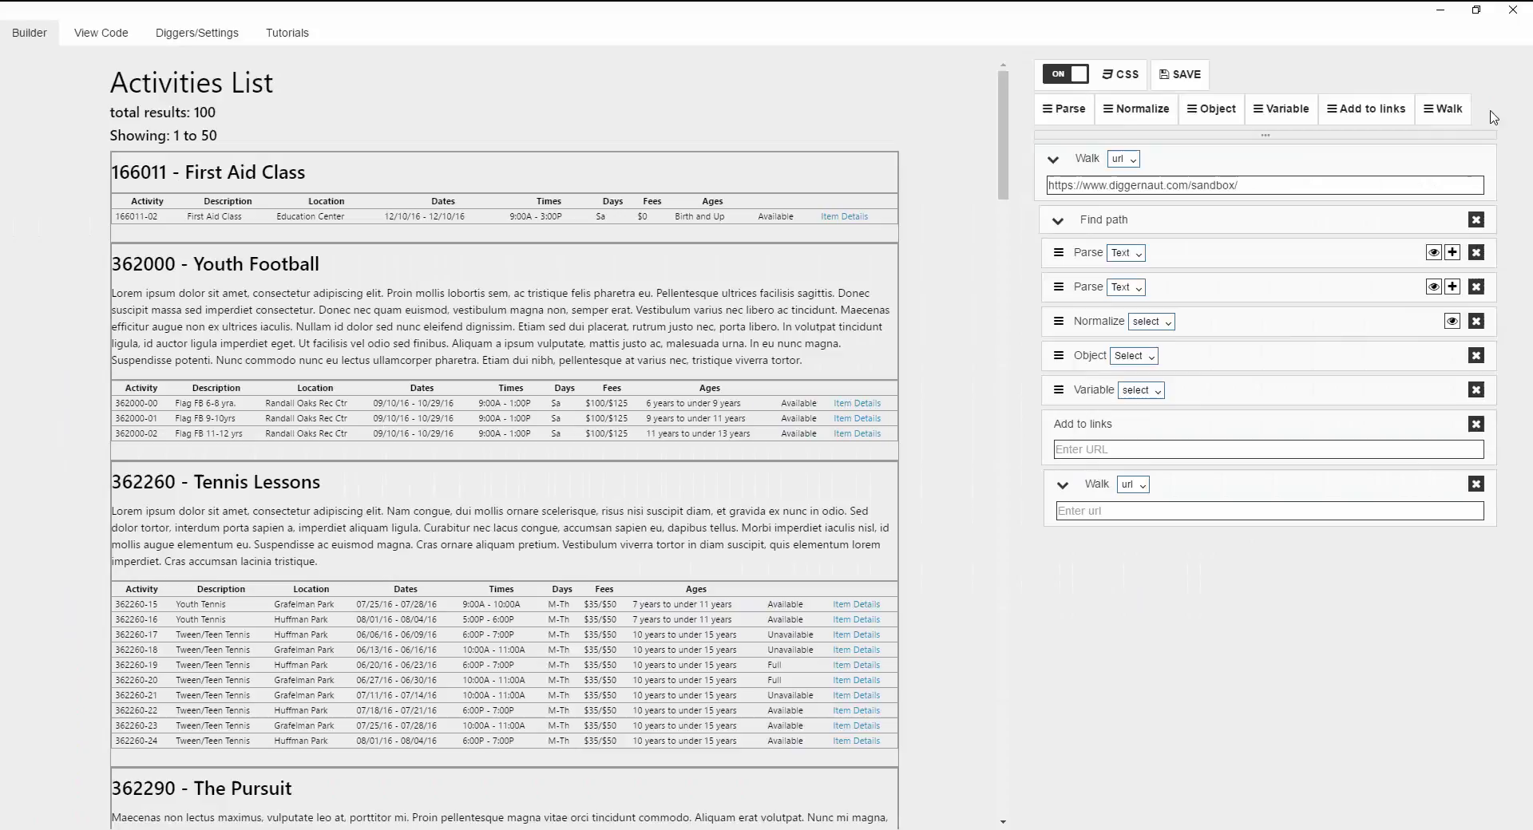
pyautogui.click(1476, 252)
pyautogui.click(1476, 287)
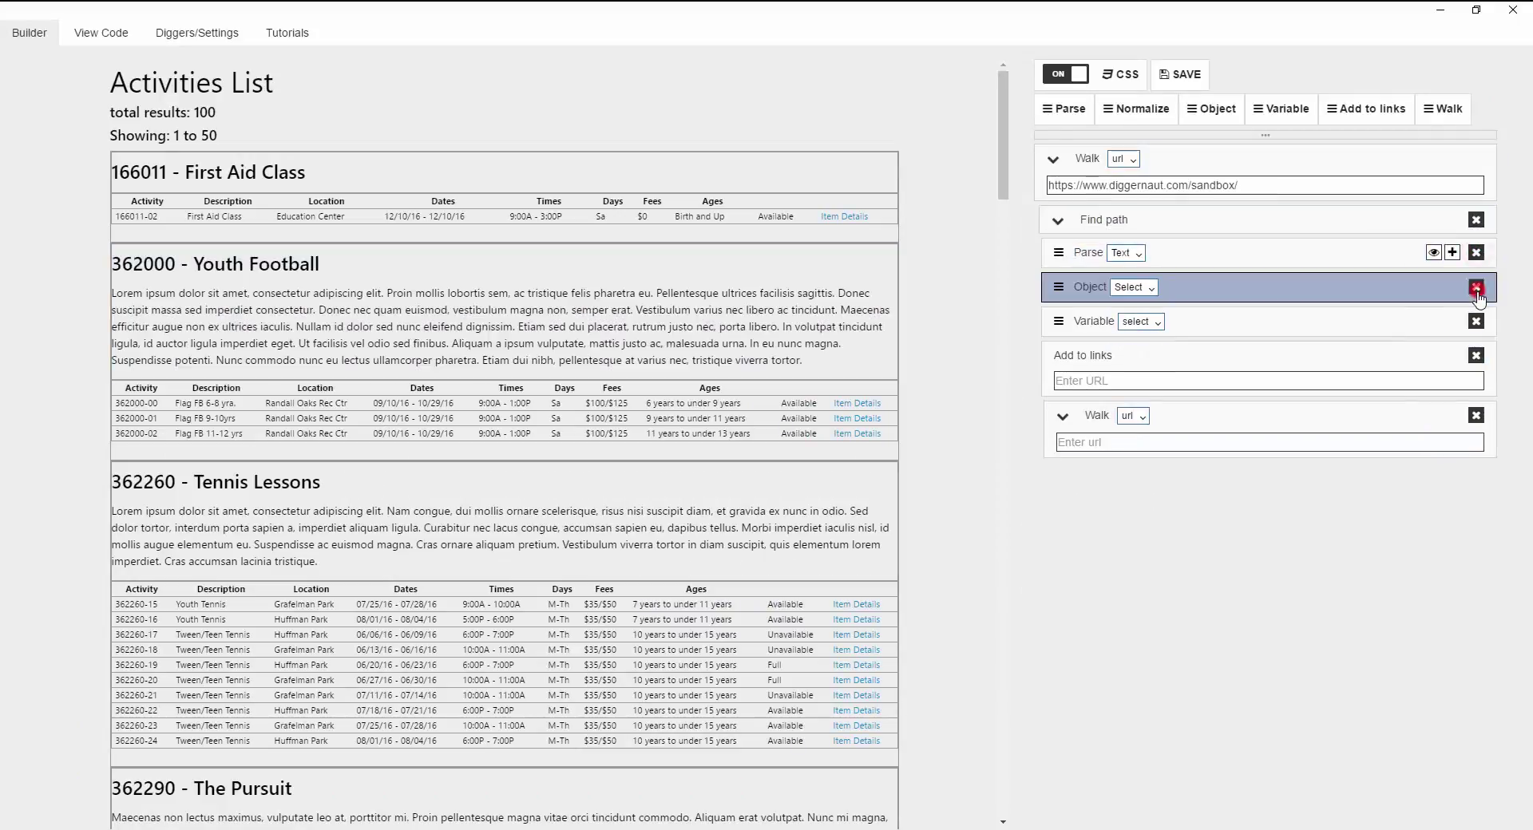
pyautogui.click(1475, 415)
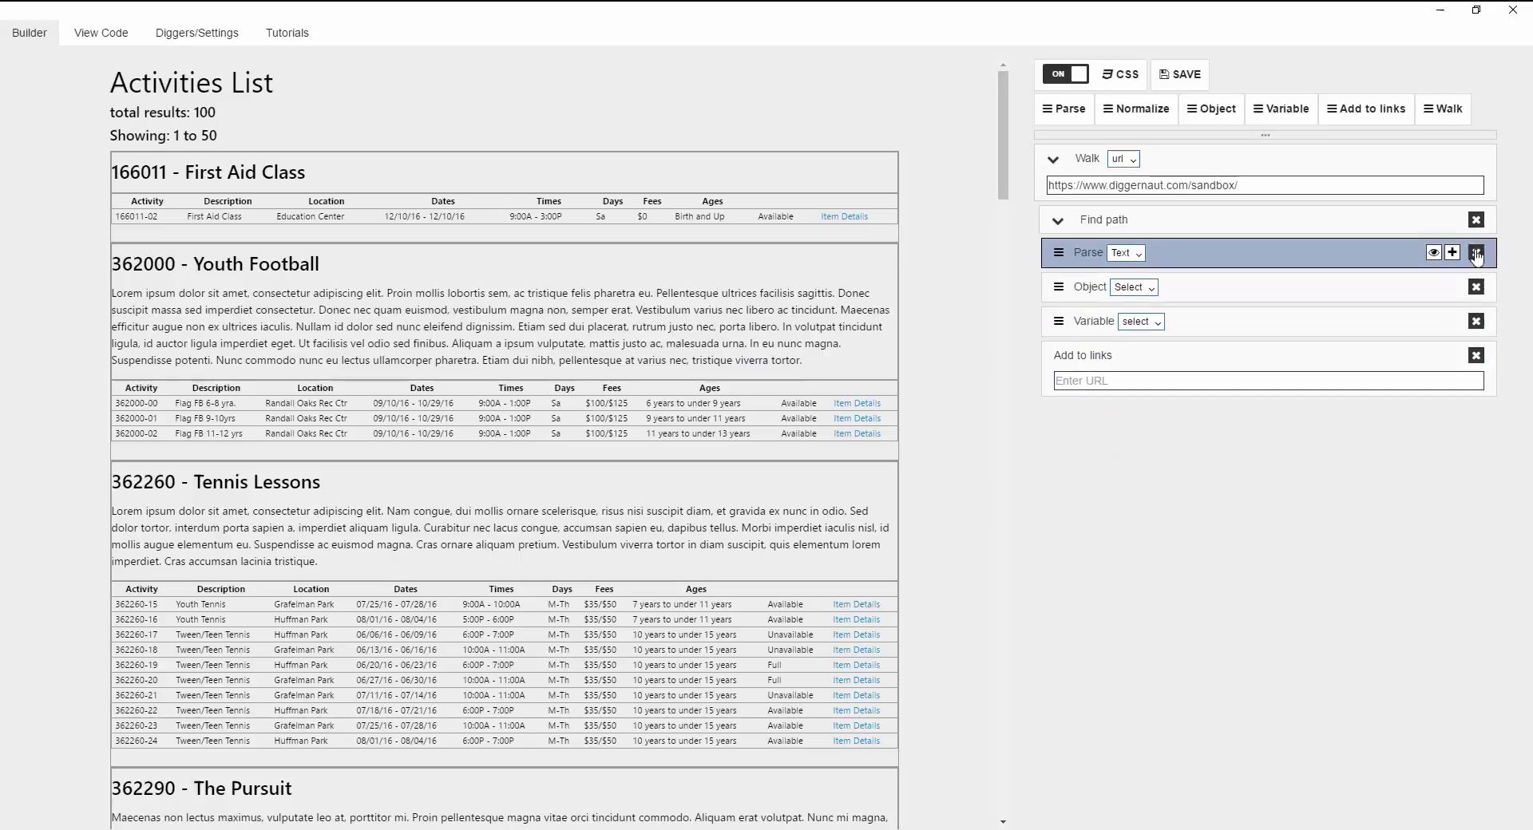
pyautogui.click(1474, 224)
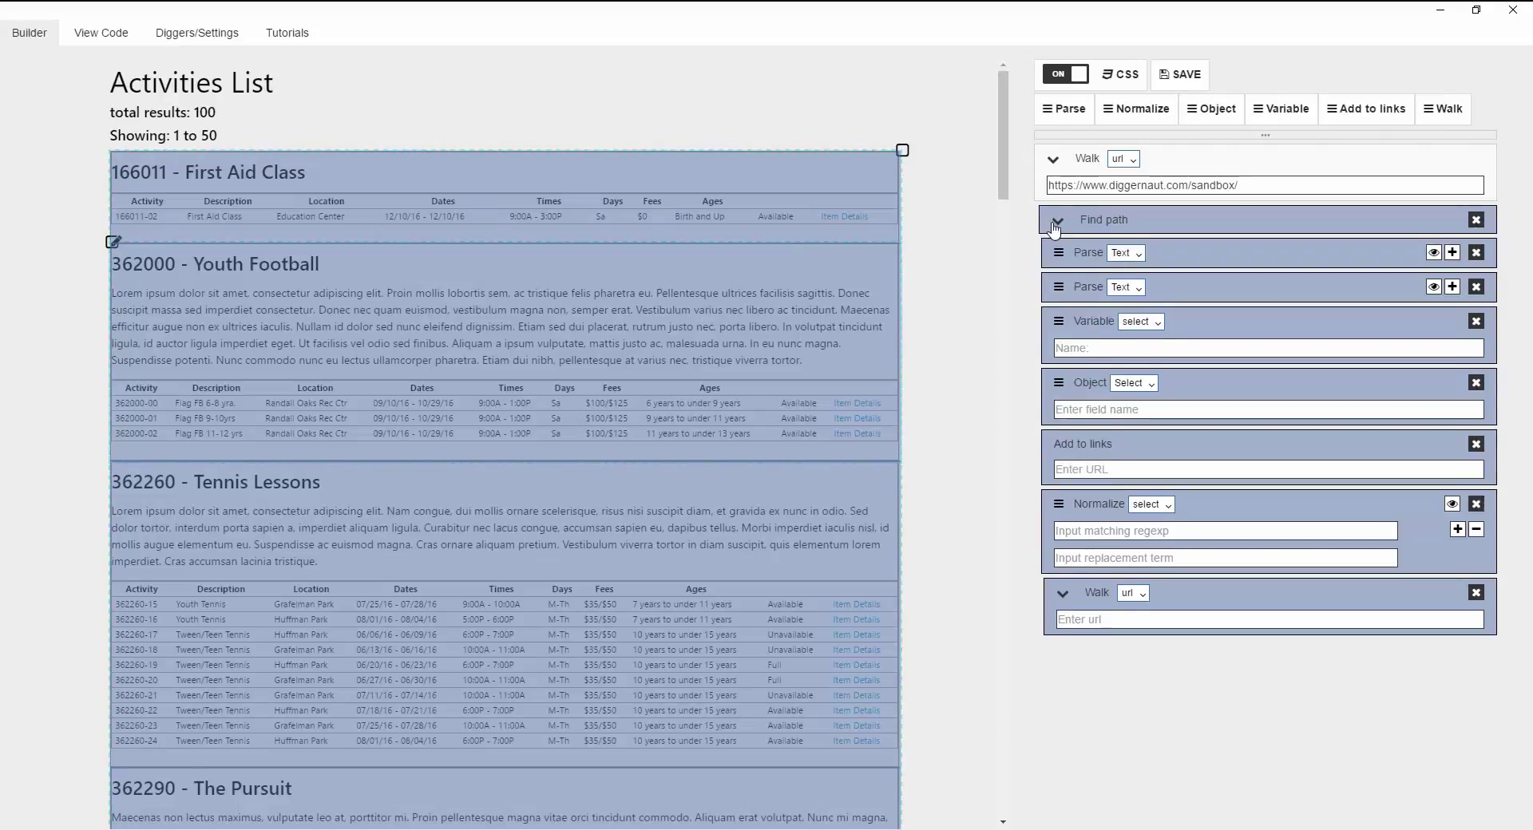
# Fold and unfold Find path and Walk, leaving the Walk block collapsed.
pyautogui.click(1055, 224)
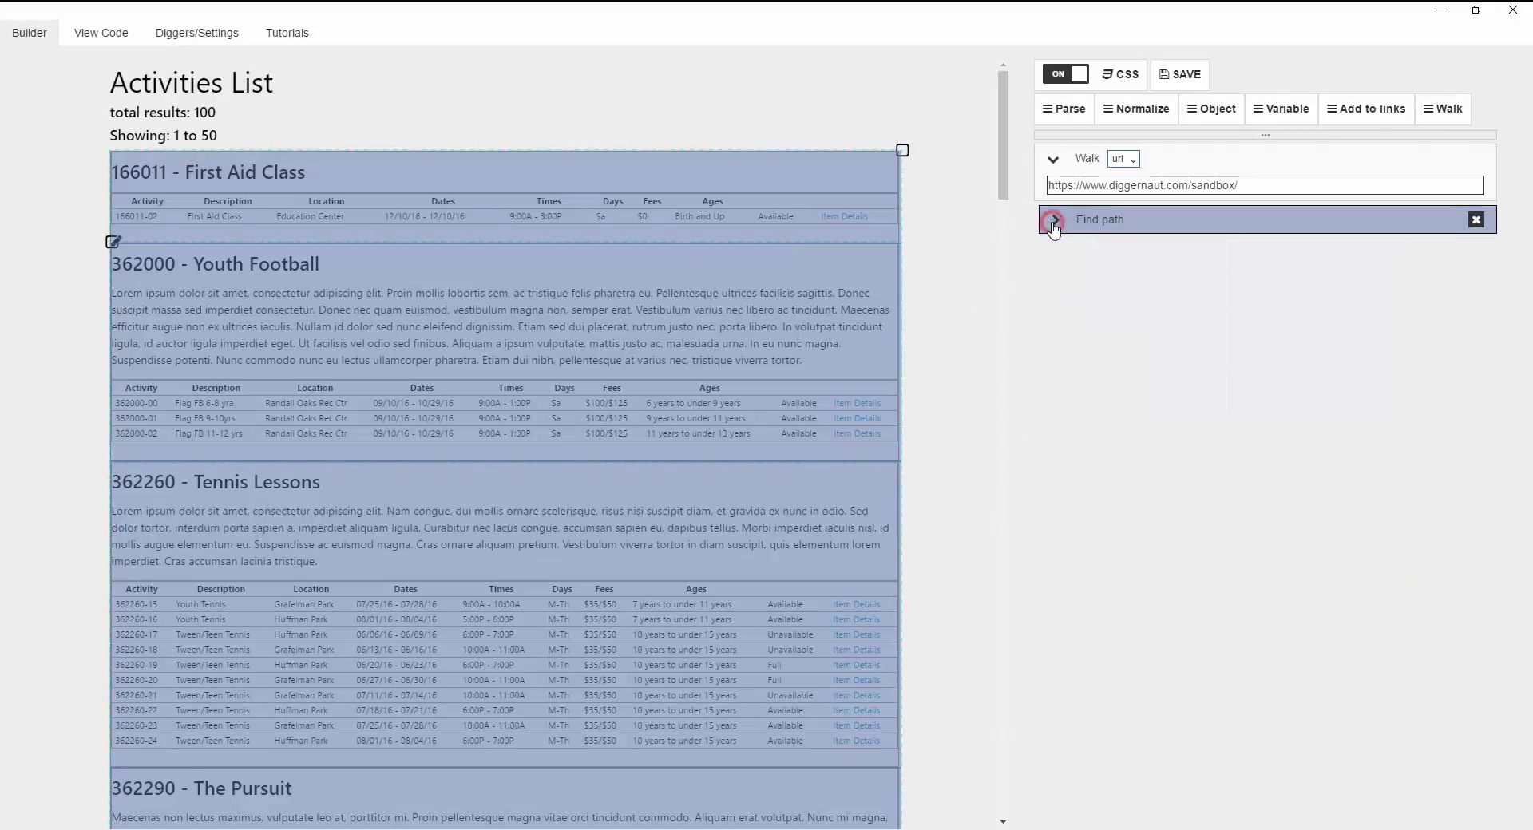
pyautogui.click(1053, 159)
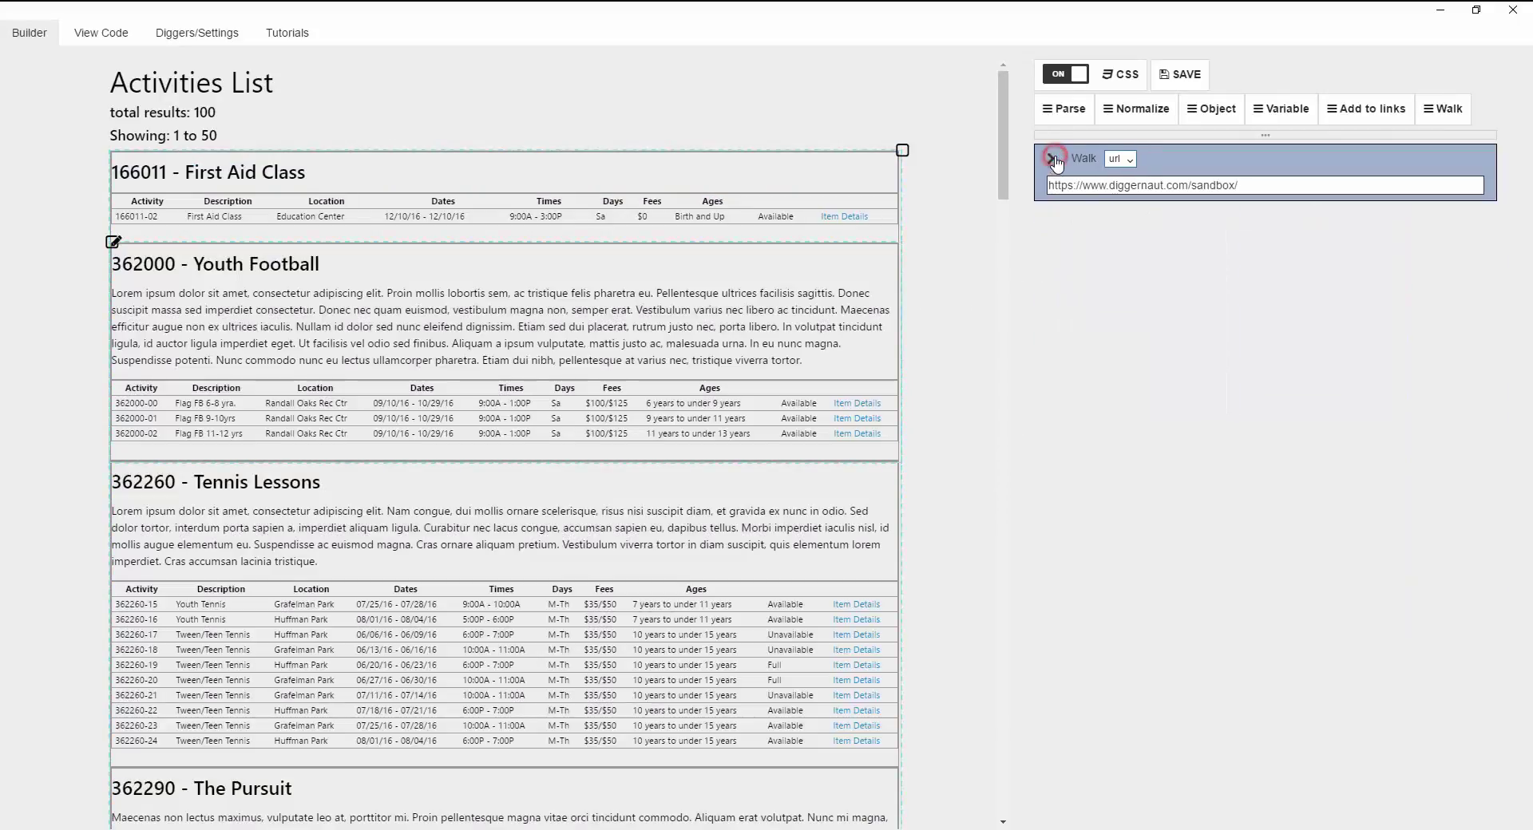
pyautogui.click(1054, 162)
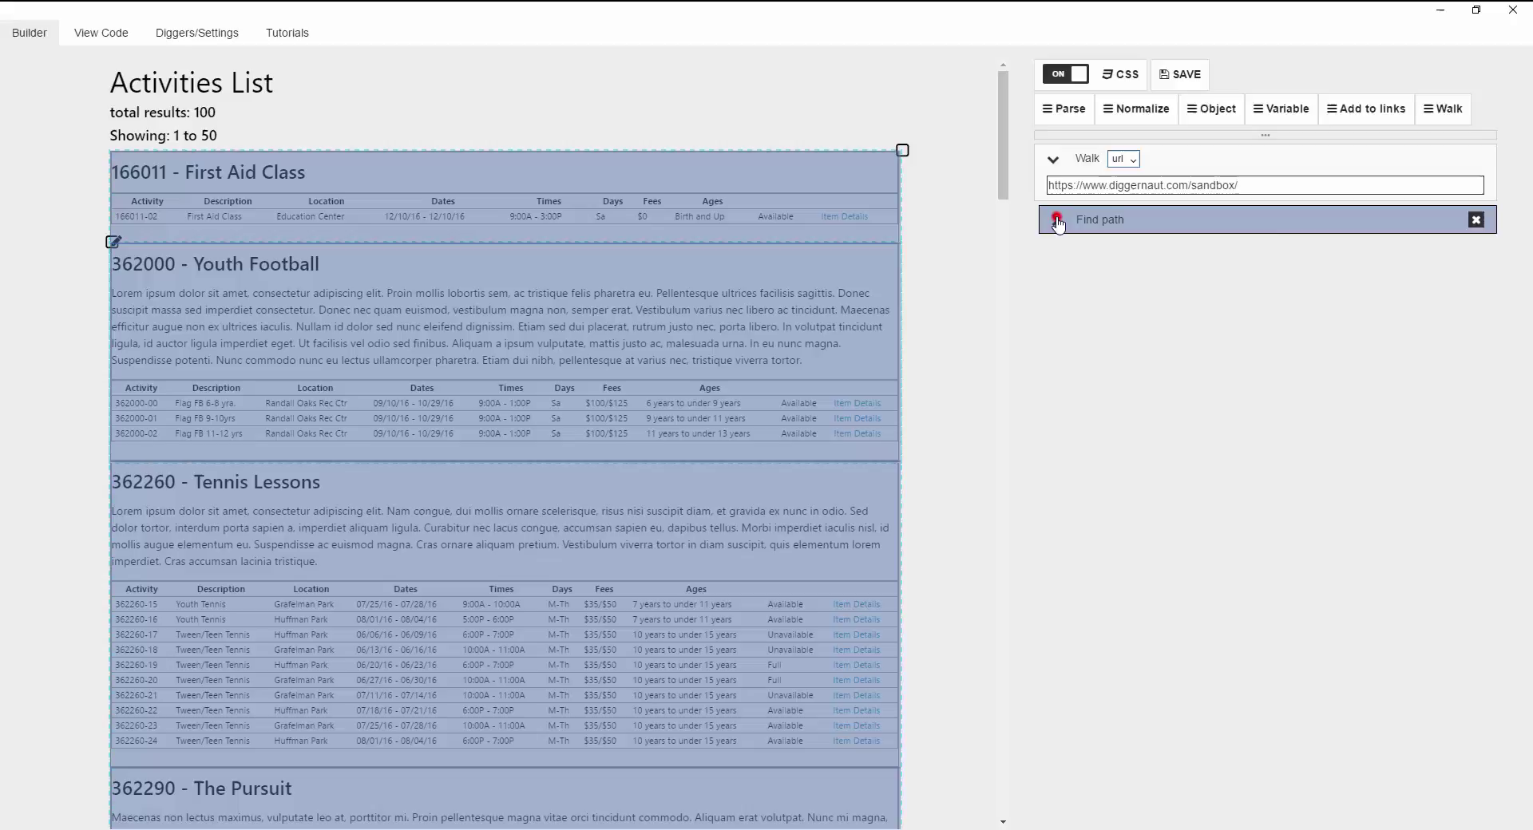
pyautogui.click(1058, 222)
pyautogui.click(1052, 158)
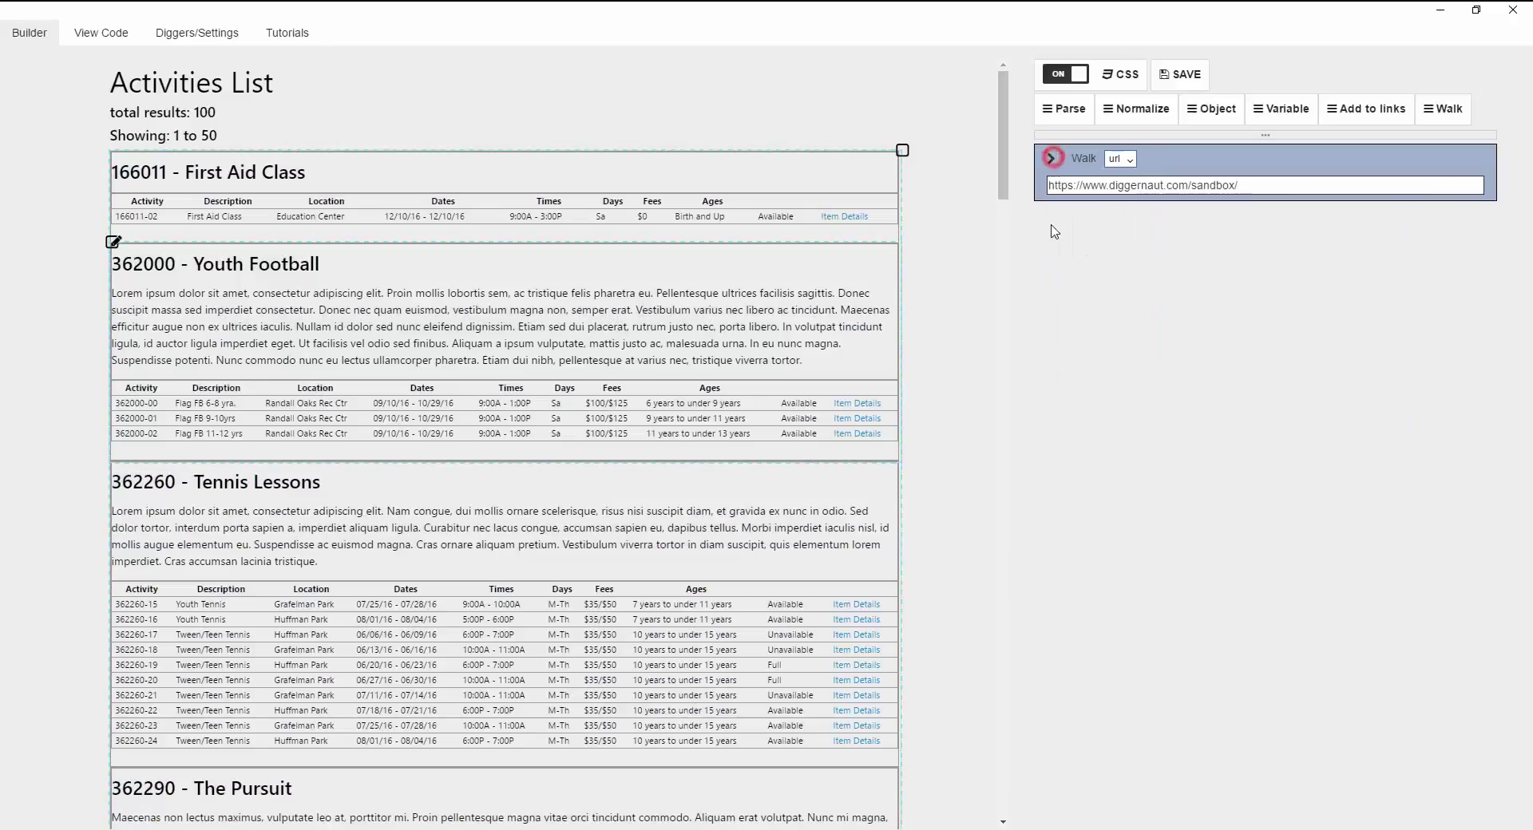